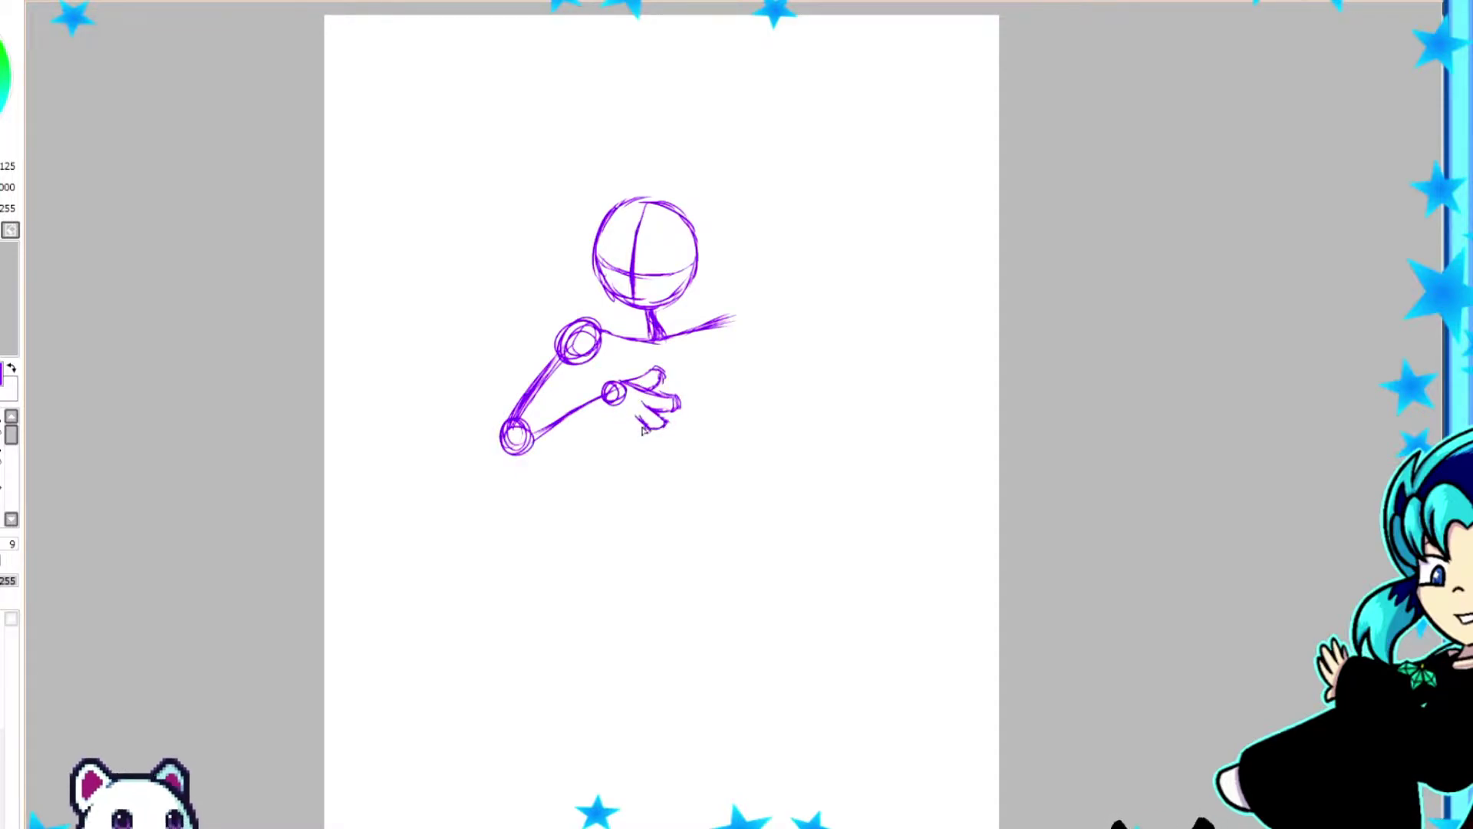
# Finish sketching the fingers and palm of the open hand in front of the chest, erasing stray lines.
pyautogui.press('e')
pyautogui.moveTo(606, 414)
pyautogui.mouseDown()
pyautogui.moveTo(683, 399)
pyautogui.moveTo(659, 441)
pyautogui.mouseUp()
pyautogui.press('b')
pyautogui.press('e')
pyautogui.press('b')
pyautogui.moveTo(606, 326); pyautogui.dragTo(537, 380)
pyautogui.press('e')
pyautogui.press('b')
# Shift the figure to one side of the canvas and sketch the outstretched arm with its shoulder, elbow and fist.
pyautogui.moveTo(729, 321); pyautogui.dragTo(614, 331)
pyautogui.moveTo(832, 273)
pyautogui.mouseDown()
pyautogui.moveTo(651, 336)
pyautogui.moveTo(829, 274)
pyautogui.mouseUp()
pyautogui.press('e')
pyautogui.moveTo(606, 322); pyautogui.dragTo(641, 346)
pyautogui.press('b')
pyautogui.moveTo(495, 337)
pyautogui.mouseDown()
pyautogui.moveTo(626, 313)
pyautogui.moveTo(625, 338)
pyautogui.mouseUp()
pyautogui.moveTo(776, 290)
pyautogui.mouseDown()
pyautogui.moveTo(656, 315)
pyautogui.moveTo(737, 310)
pyautogui.mouseUp()
pyautogui.moveTo(656, 314)
pyautogui.mouseDown()
pyautogui.moveTo(851, 265)
pyautogui.moveTo(844, 293)
pyautogui.moveTo(865, 316)
pyautogui.mouseUp()
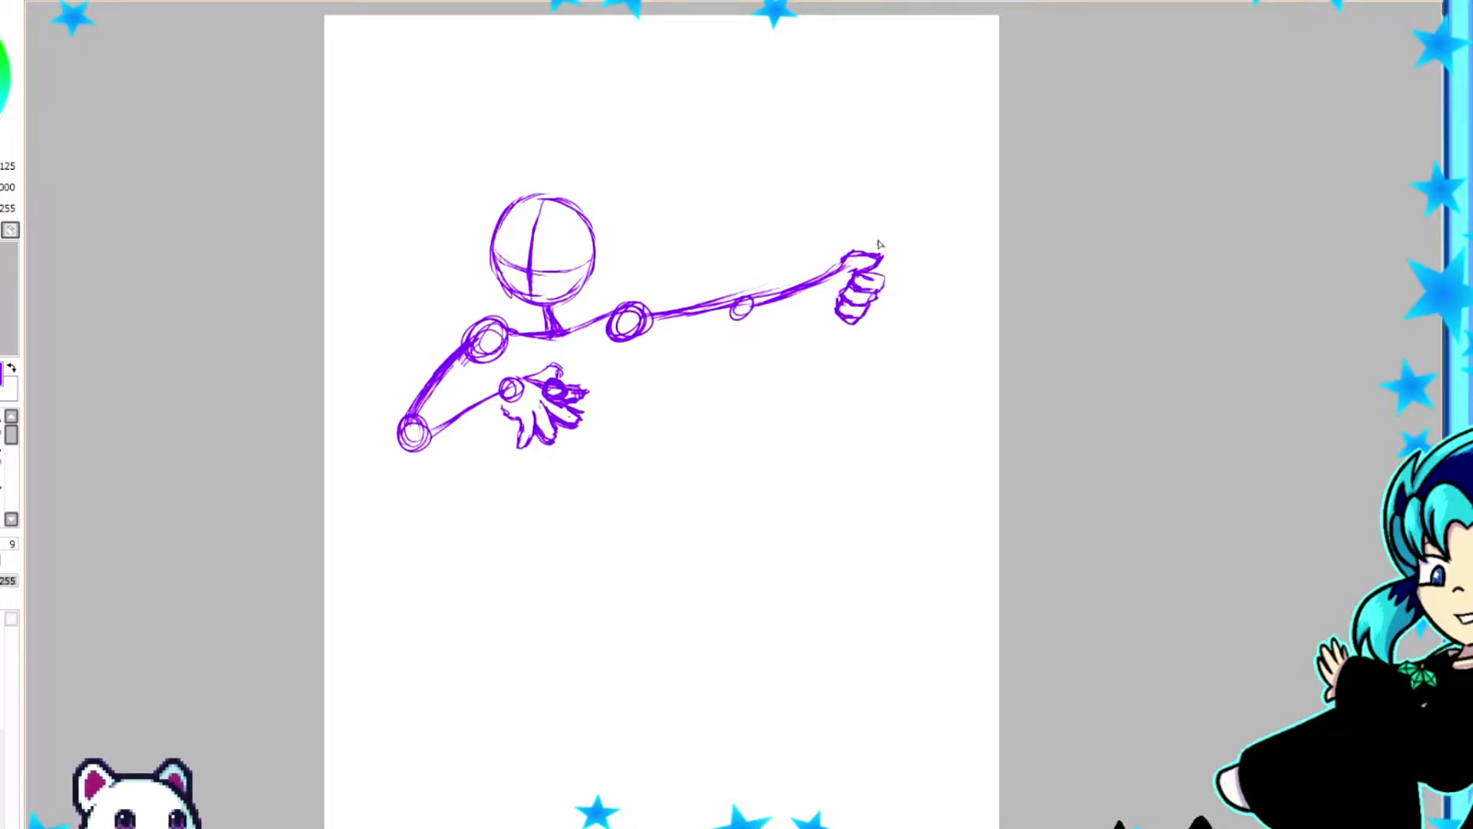
# Draw two parallel diagonal lines for a staff through the fist and wrap the fingers around it.
pyautogui.moveTo(729, 574); pyautogui.dragTo(905, 132)
pyautogui.moveTo(735, 574); pyautogui.dragTo(916, 139)
pyautogui.moveTo(848, 253); pyautogui.dragTo(852, 319)
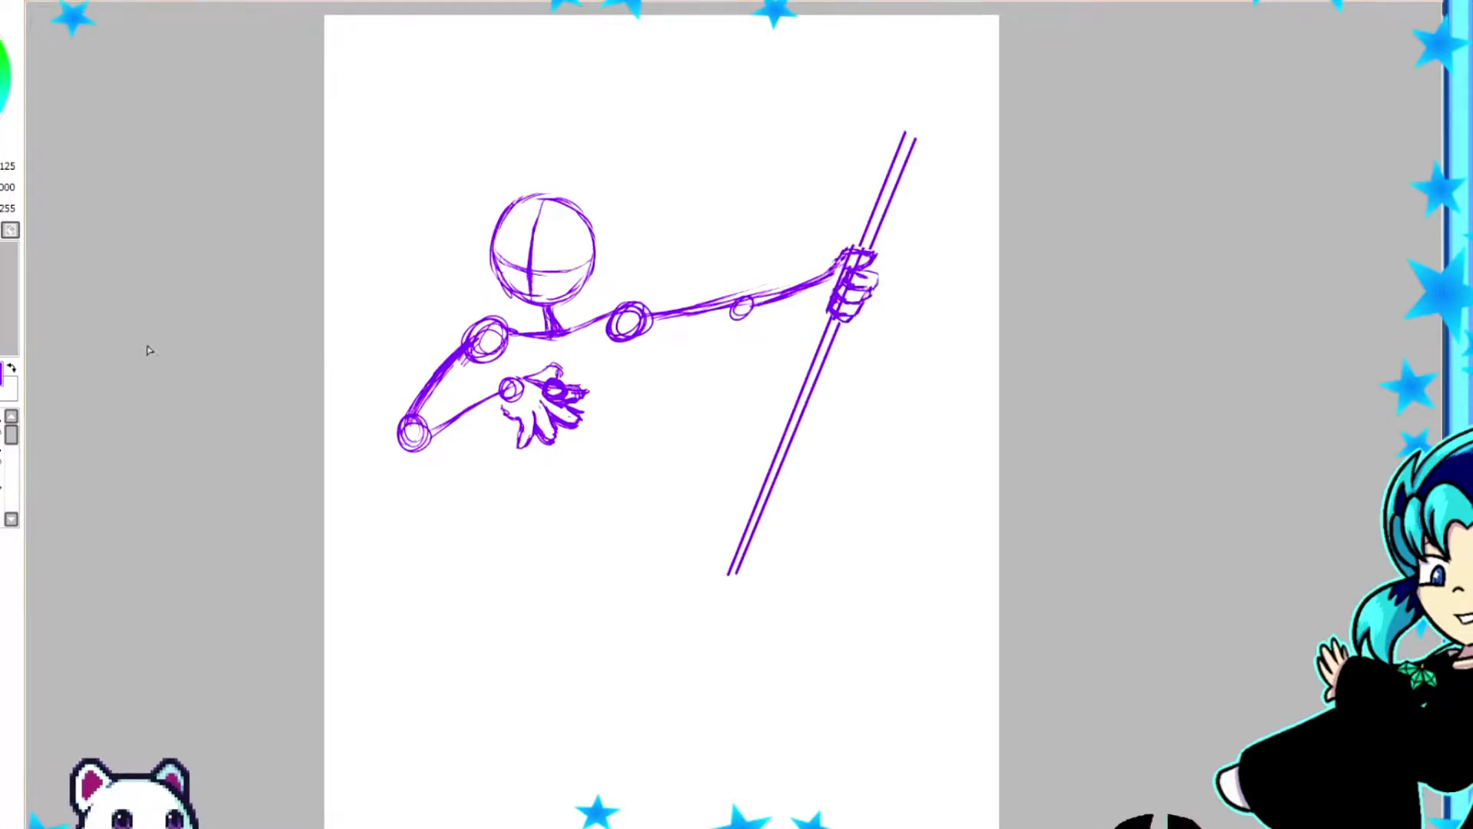
# Sketch the torso, narrow waist, hips and long tapering legs below the shoulders.
pyautogui.moveTo(633, 340)
pyautogui.mouseDown()
pyautogui.moveTo(622, 417)
pyautogui.moveTo(583, 434)
pyautogui.mouseUp()
pyautogui.moveTo(624, 497); pyautogui.dragTo(647, 429)
pyautogui.moveTo(546, 376); pyautogui.dragTo(587, 464)
pyautogui.moveTo(644, 339)
pyautogui.mouseDown()
pyautogui.moveTo(618, 426)
pyautogui.moveTo(521, 537)
pyautogui.mouseUp()
pyautogui.moveTo(626, 410)
pyautogui.mouseDown()
pyautogui.moveTo(667, 465)
pyautogui.moveTo(614, 541)
pyautogui.mouseUp()
pyautogui.scroll(-3, 614, 541)
pyautogui.moveTo(530, 383); pyautogui.dragTo(614, 695)
pyautogui.moveTo(666, 362); pyautogui.dragTo(640, 683)
pyautogui.scroll(2, 641, 683)
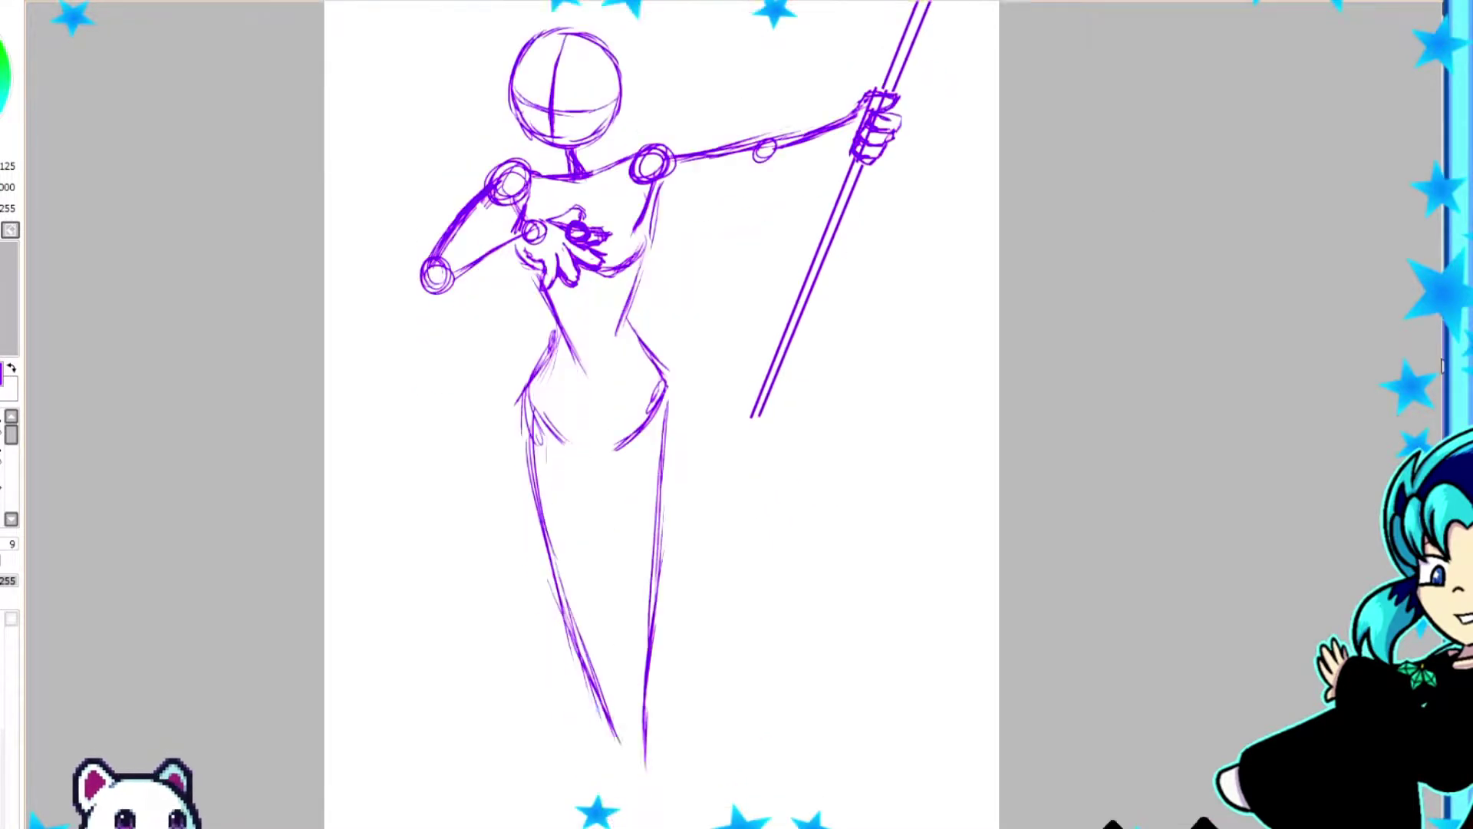
# Transform the whole pose sketch to make it smaller and reposition it on the canvas.
pyautogui.hotkey('ctrl', 't')
pyautogui.moveTo(840, 161); pyautogui.dragTo(852, 197)
pyautogui.press('Return')
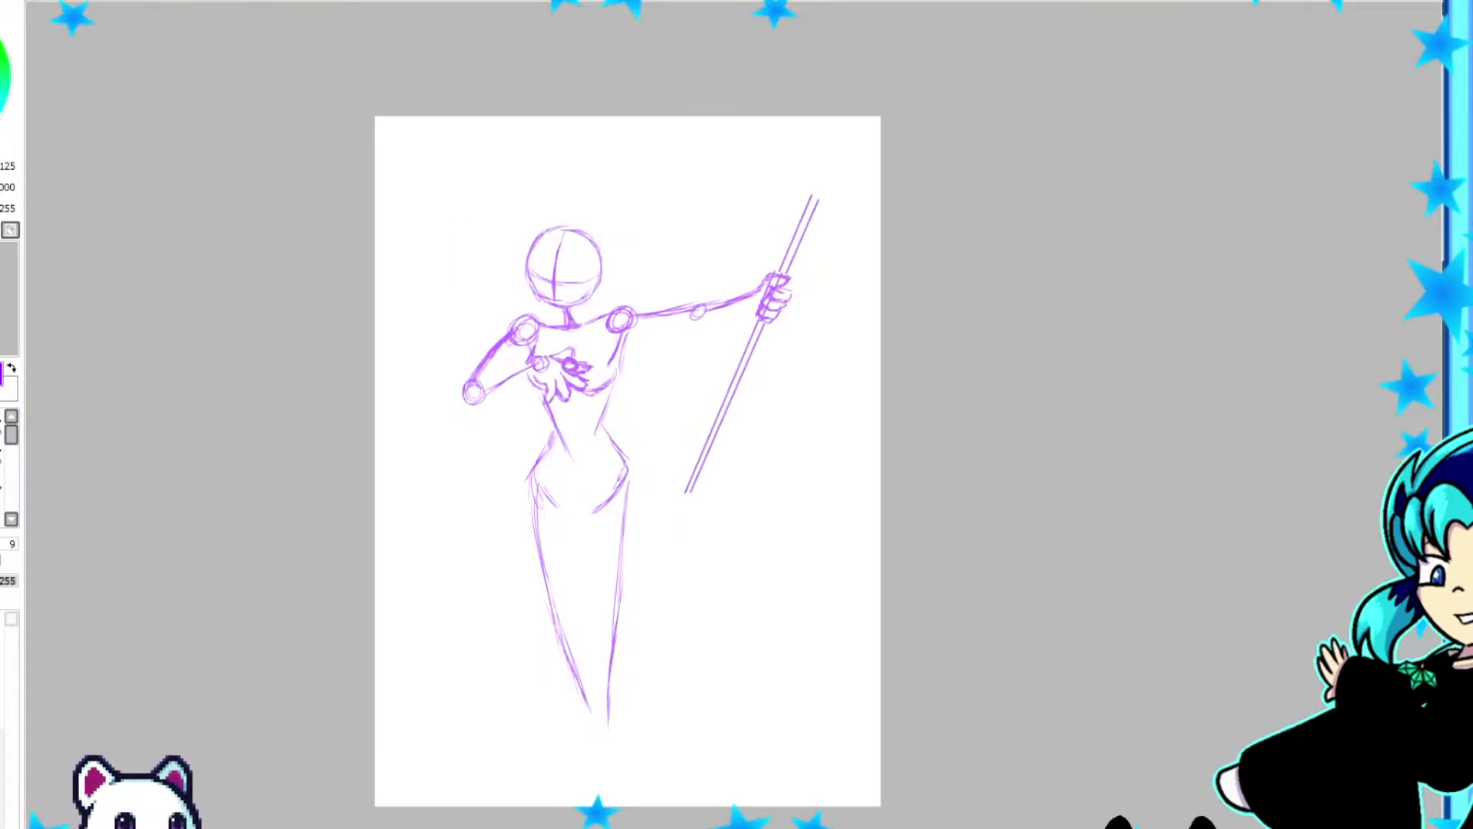
# Sketch the tall pointed collar, deep V neckline and central front opening of the robe over the faded pose.
pyautogui.scroll(2, 628, 460)
pyautogui.moveTo(407, 317); pyautogui.dragTo(477, 430)
pyautogui.moveTo(497, 321); pyautogui.dragTo(469, 420)
pyautogui.moveTo(520, 275); pyautogui.dragTo(598, 290)
pyautogui.moveTo(599, 292)
pyautogui.mouseDown()
pyautogui.moveTo(537, 330)
pyautogui.moveTo(484, 429)
pyautogui.mouseUp()
pyautogui.moveTo(383, 293)
pyautogui.mouseDown()
pyautogui.moveTo(344, 342)
pyautogui.moveTo(461, 403)
pyautogui.mouseUp()
pyautogui.moveTo(498, 323); pyautogui.dragTo(472, 564)
pyautogui.moveTo(488, 420); pyautogui.dragTo(485, 698)
pyautogui.moveTo(468, 598); pyautogui.dragTo(462, 706)
# Sketch the bent arm's sleeve and the hanging drape folds beside the bodice.
pyautogui.moveTo(357, 345)
pyautogui.mouseDown()
pyautogui.moveTo(405, 415)
pyautogui.moveTo(249, 485)
pyautogui.mouseUp()
pyautogui.moveTo(253, 475)
pyautogui.mouseDown()
pyautogui.moveTo(285, 469)
pyautogui.moveTo(379, 431)
pyautogui.mouseUp()
pyautogui.moveTo(380, 427); pyautogui.dragTo(310, 575)
pyautogui.moveTo(360, 453); pyautogui.dragTo(314, 703)
pyautogui.moveTo(349, 537); pyautogui.dragTo(345, 744)
pyautogui.moveTo(291, 477)
pyautogui.mouseDown()
pyautogui.moveTo(233, 513)
pyautogui.moveTo(338, 491)
pyautogui.mouseUp()
pyautogui.moveTo(386, 381); pyautogui.dragTo(349, 430)
pyautogui.moveTo(395, 356)
pyautogui.mouseDown()
pyautogui.moveTo(385, 417)
pyautogui.moveTo(396, 407)
pyautogui.moveTo(395, 686)
pyautogui.mouseUp()
pyautogui.moveTo(346, 598); pyautogui.dragTo(399, 775)
# Add the bust line and long flowing cloth strips trailing down from the bent arm's sleeve.
pyautogui.scroll(-4, 558, 253)
pyautogui.moveTo(377, 190)
pyautogui.mouseDown()
pyautogui.moveTo(443, 211)
pyautogui.moveTo(564, 157)
pyautogui.moveTo(503, 216)
pyautogui.mouseUp()
pyautogui.hotkey('ctrl', 'z')
pyautogui.moveTo(552, 188); pyautogui.dragTo(499, 218)
pyautogui.moveTo(398, 514); pyautogui.dragTo(378, 675)
pyautogui.moveTo(337, 476); pyautogui.dragTo(349, 760)
pyautogui.moveTo(307, 472)
pyautogui.mouseDown()
pyautogui.moveTo(239, 261)
pyautogui.moveTo(264, 476)
pyautogui.mouseUp()
pyautogui.moveTo(248, 445); pyautogui.dragTo(229, 743)
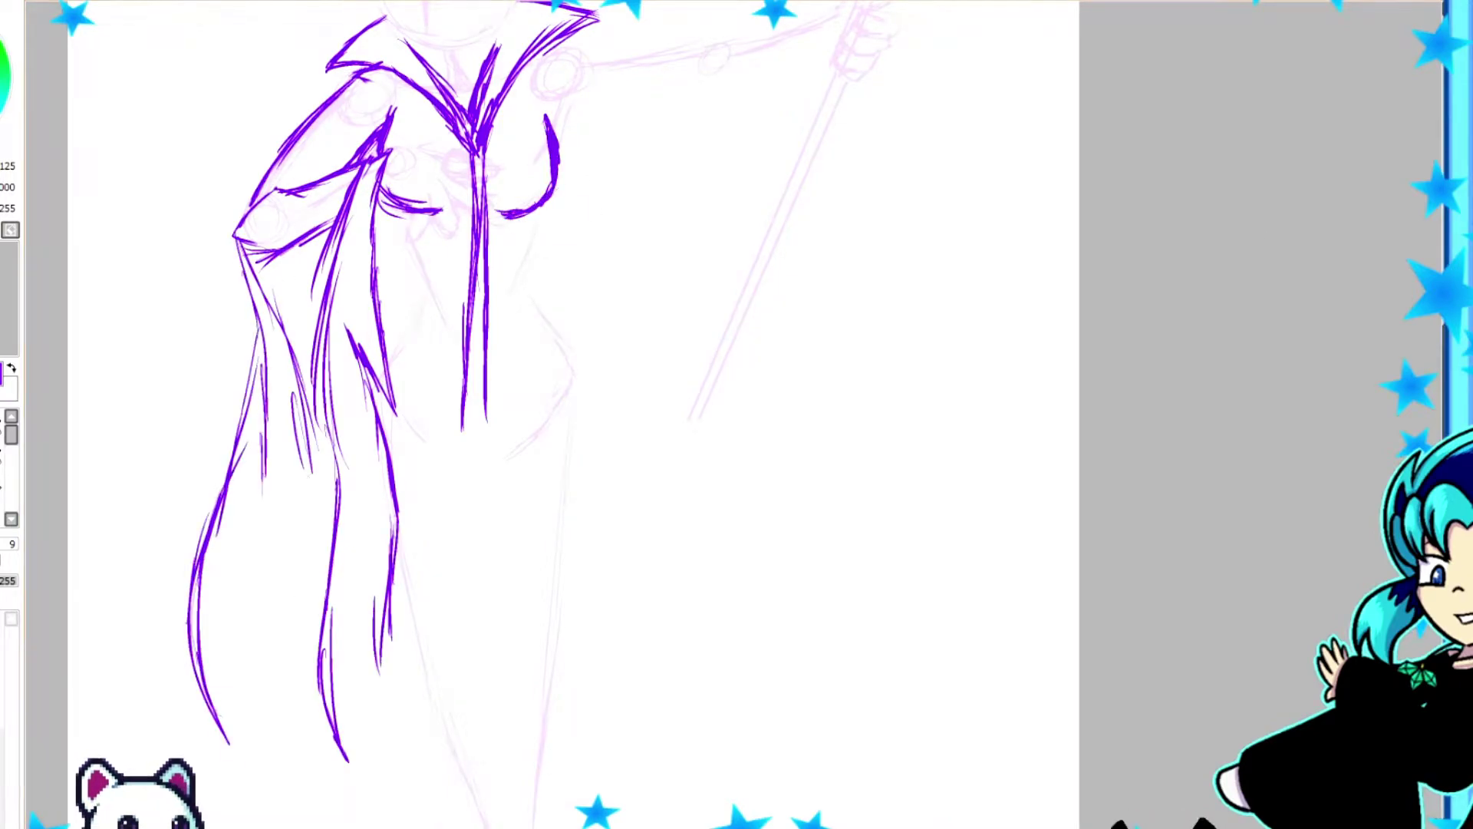
# Sketch the robe's side contour from the outstretched arm's armpit over the waist and hip toward the hem.
pyautogui.scroll(1, 557, 307)
pyautogui.moveTo(591, 100); pyautogui.dragTo(564, 180)
pyautogui.moveTo(552, 238); pyautogui.dragTo(529, 353)
pyautogui.moveTo(537, 338)
pyautogui.mouseDown()
pyautogui.moveTo(569, 435)
pyautogui.moveTo(599, 676)
pyautogui.moveTo(597, 798)
pyautogui.mouseUp()
# Sketch the outstretched arm's wide sleeve with jagged hanging edges, and add folds at the opposite shoulder.
pyautogui.moveTo(593, 103)
pyautogui.mouseDown()
pyautogui.moveTo(815, 56)
pyautogui.moveTo(786, 395)
pyautogui.mouseUp()
pyautogui.moveTo(760, 265); pyautogui.dragTo(787, 384)
pyautogui.moveTo(786, 395); pyautogui.dragTo(707, 530)
pyautogui.moveTo(763, 465); pyautogui.dragTo(705, 552)
pyautogui.moveTo(721, 568); pyautogui.dragTo(737, 748)
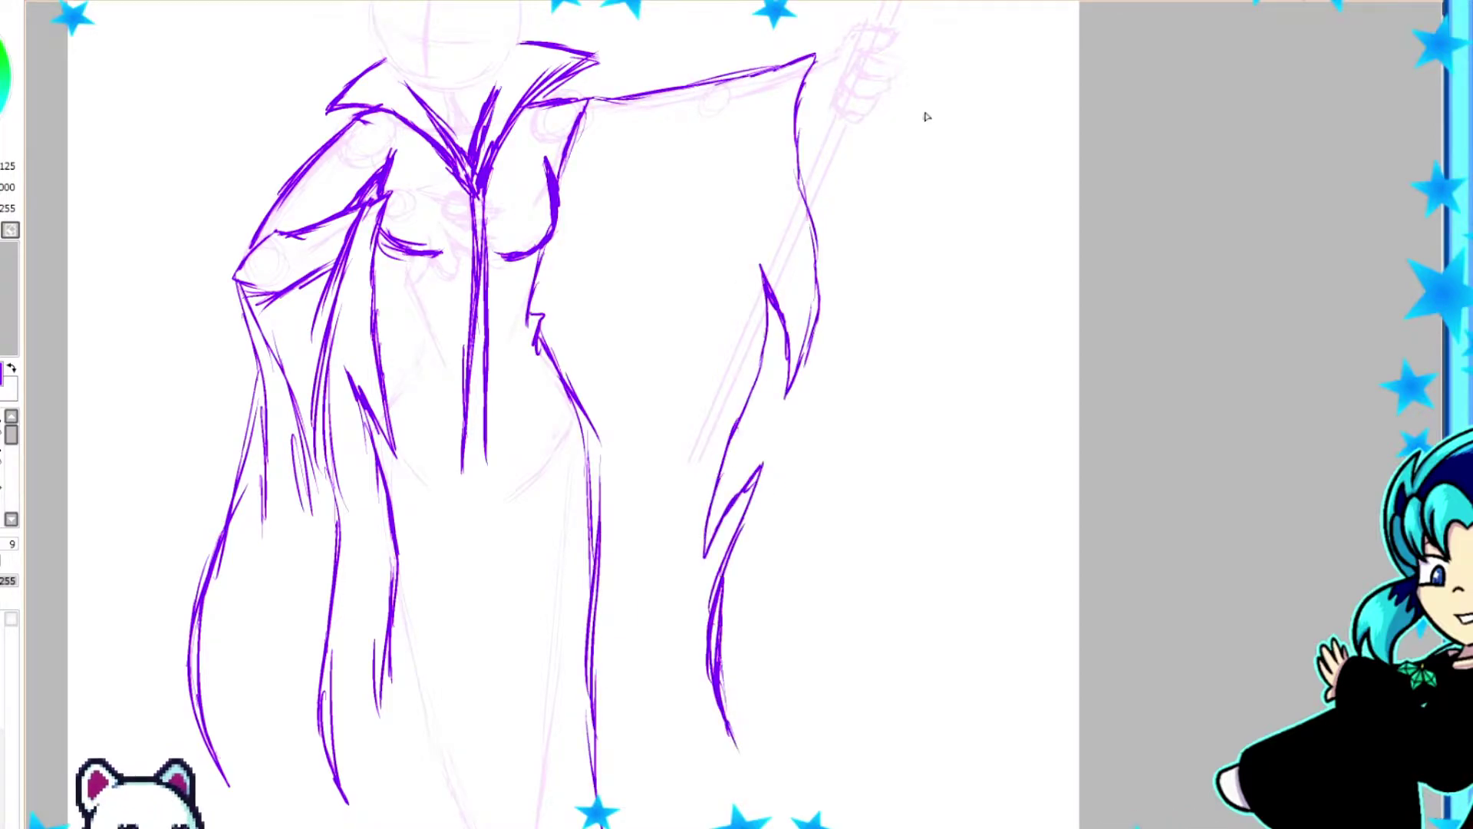
pyautogui.moveTo(682, 142); pyautogui.dragTo(798, 71)
pyautogui.moveTo(591, 127)
pyautogui.mouseDown()
pyautogui.moveTo(663, 257)
pyautogui.moveTo(805, 63)
pyautogui.mouseUp()
pyautogui.moveTo(377, 115)
pyautogui.mouseDown()
pyautogui.moveTo(403, 154)
pyautogui.moveTo(353, 204)
pyautogui.mouseUp()
pyautogui.moveTo(383, 142); pyautogui.dragTo(380, 173)
# Extend the robe's skirt to the floor with long vertical folds and a pointed hem.
pyautogui.scroll(-3, 627, 347)
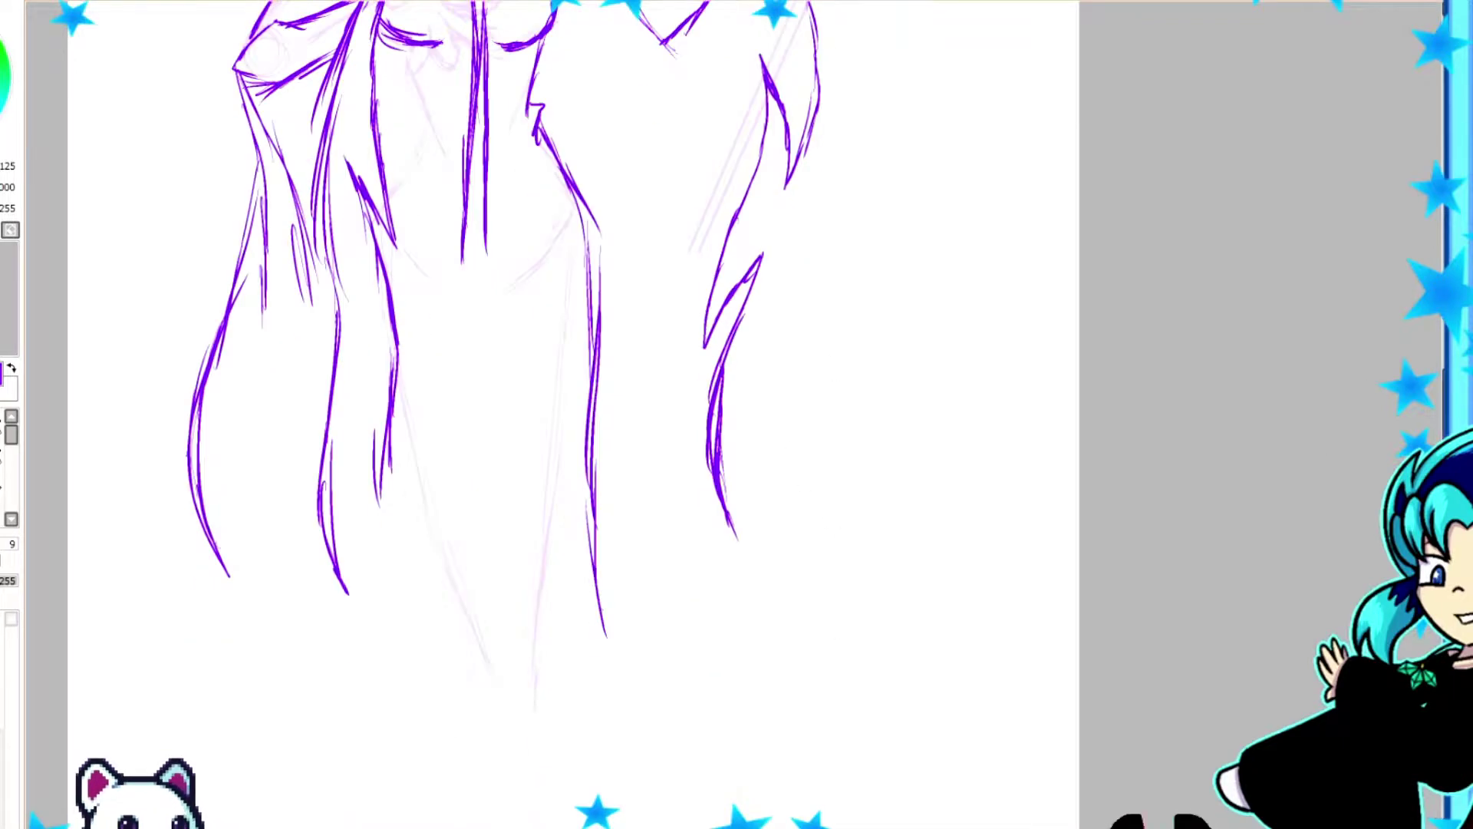
pyautogui.scroll(-3, 688, 365)
pyautogui.moveTo(466, 445); pyautogui.dragTo(450, 752)
pyautogui.moveTo(508, 467); pyautogui.dragTo(532, 728)
pyautogui.moveTo(602, 459)
pyautogui.mouseDown()
pyautogui.moveTo(522, 614)
pyautogui.moveTo(612, 732)
pyautogui.mouseUp()
pyautogui.moveTo(522, 652); pyautogui.dragTo(595, 748)
pyautogui.moveTo(641, 288)
pyautogui.mouseDown()
pyautogui.moveTo(678, 430)
pyautogui.moveTo(656, 477)
pyautogui.mouseUp()
# Sketch the cloak's trailing cloth spreading across the floor on both sides of the skirt.
pyautogui.moveTo(610, 503); pyautogui.dragTo(760, 676)
pyautogui.moveTo(590, 598); pyautogui.dragTo(957, 708)
pyautogui.moveTo(552, 614); pyautogui.dragTo(841, 737)
pyautogui.moveTo(554, 420); pyautogui.dragTo(528, 591)
pyautogui.moveTo(421, 614); pyautogui.dragTo(268, 736)
pyautogui.moveTo(339, 607); pyautogui.dragTo(168, 721)
pyautogui.moveTo(430, 614); pyautogui.dragTo(265, 740)
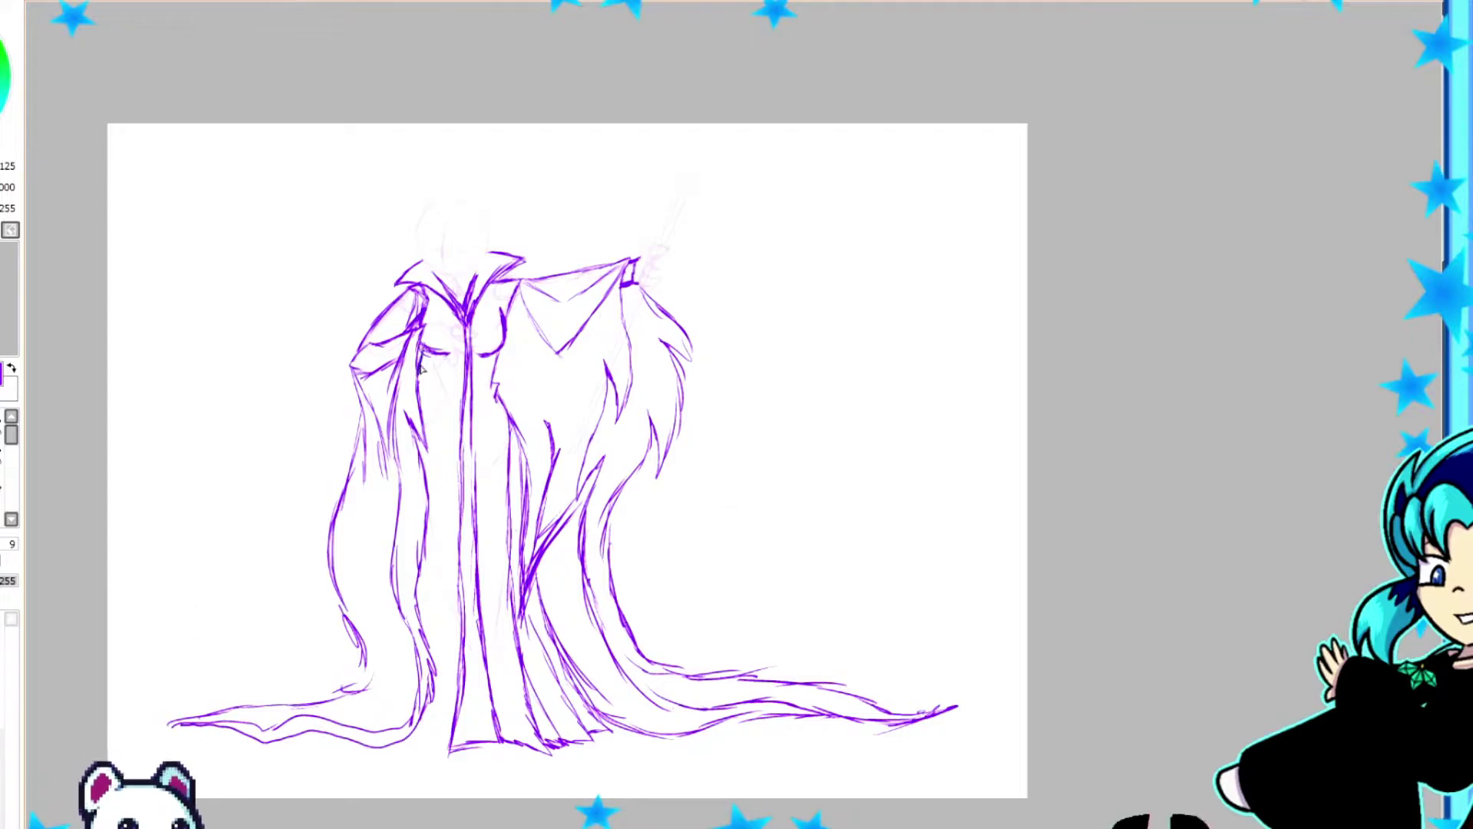
# Add inner fold lines to the bent arm's drape and the outstretched sleeve.
pyautogui.moveTo(405, 336); pyautogui.dragTo(423, 325)
pyautogui.moveTo(633, 285); pyautogui.dragTo(590, 579)
pyautogui.moveTo(407, 357); pyautogui.dragTo(421, 659)
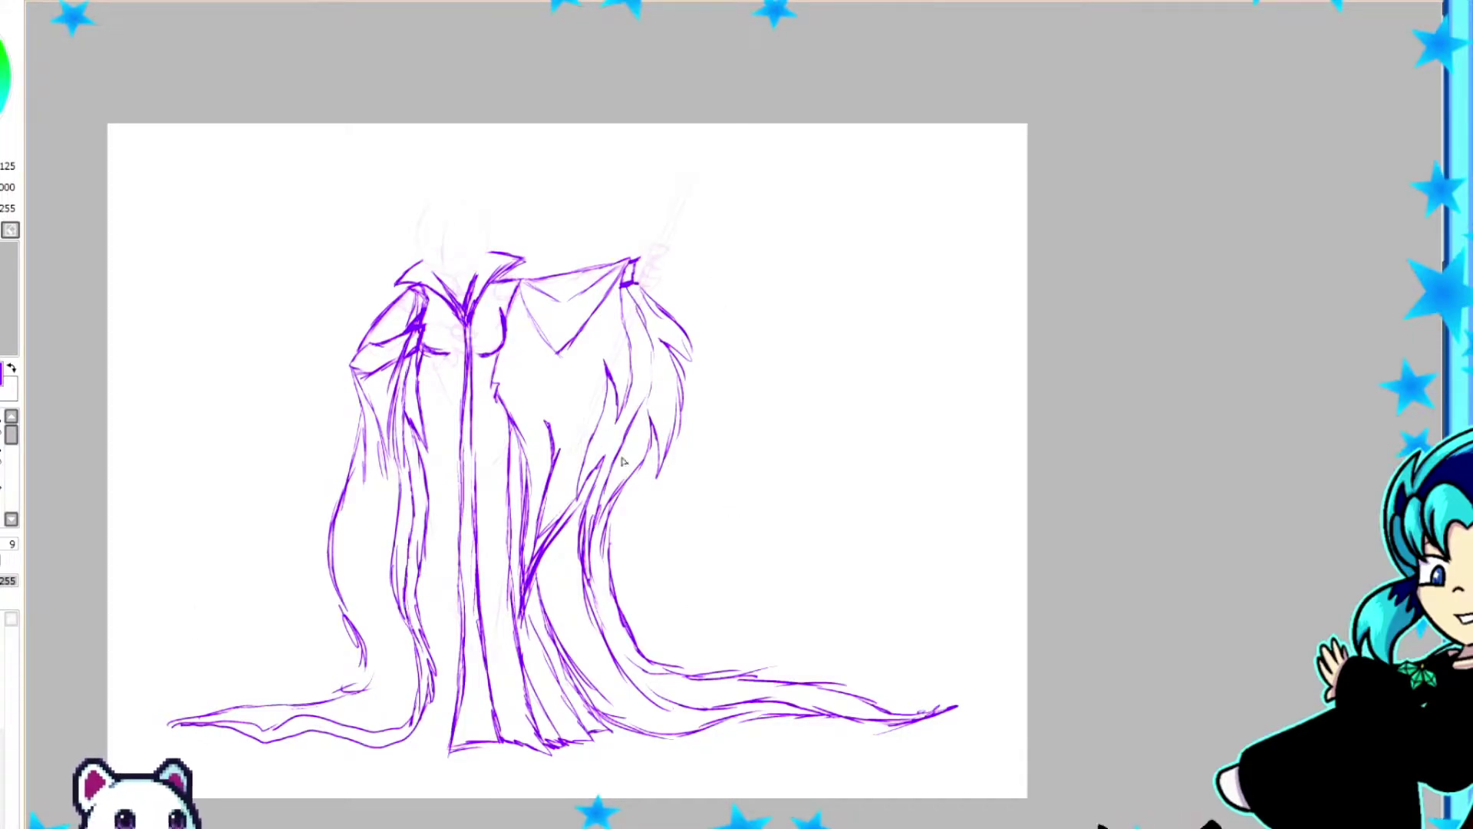
# Add a second layer of trailing cloth on both sides and shade folds along the waist and skirt.
pyautogui.moveTo(345, 645)
pyautogui.mouseDown()
pyautogui.moveTo(123, 690)
pyautogui.moveTo(173, 702)
pyautogui.mouseUp()
pyautogui.moveTo(668, 639); pyautogui.dragTo(958, 656)
pyautogui.moveTo(875, 683); pyautogui.dragTo(787, 697)
pyautogui.moveTo(684, 577); pyautogui.dragTo(657, 643)
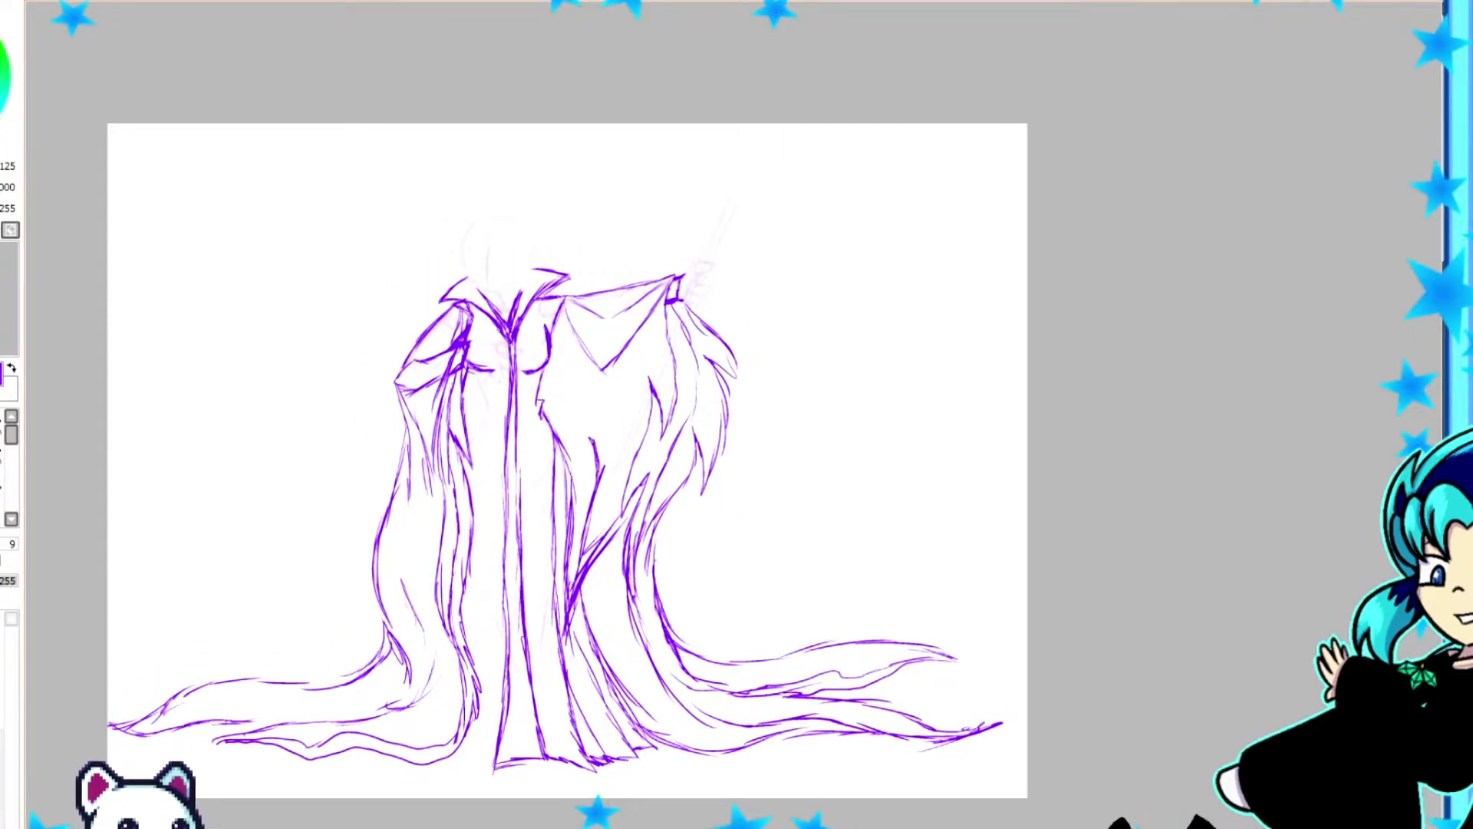
pyautogui.moveTo(470, 533); pyautogui.dragTo(480, 651)
pyautogui.moveTo(468, 377); pyautogui.dragTo(474, 413)
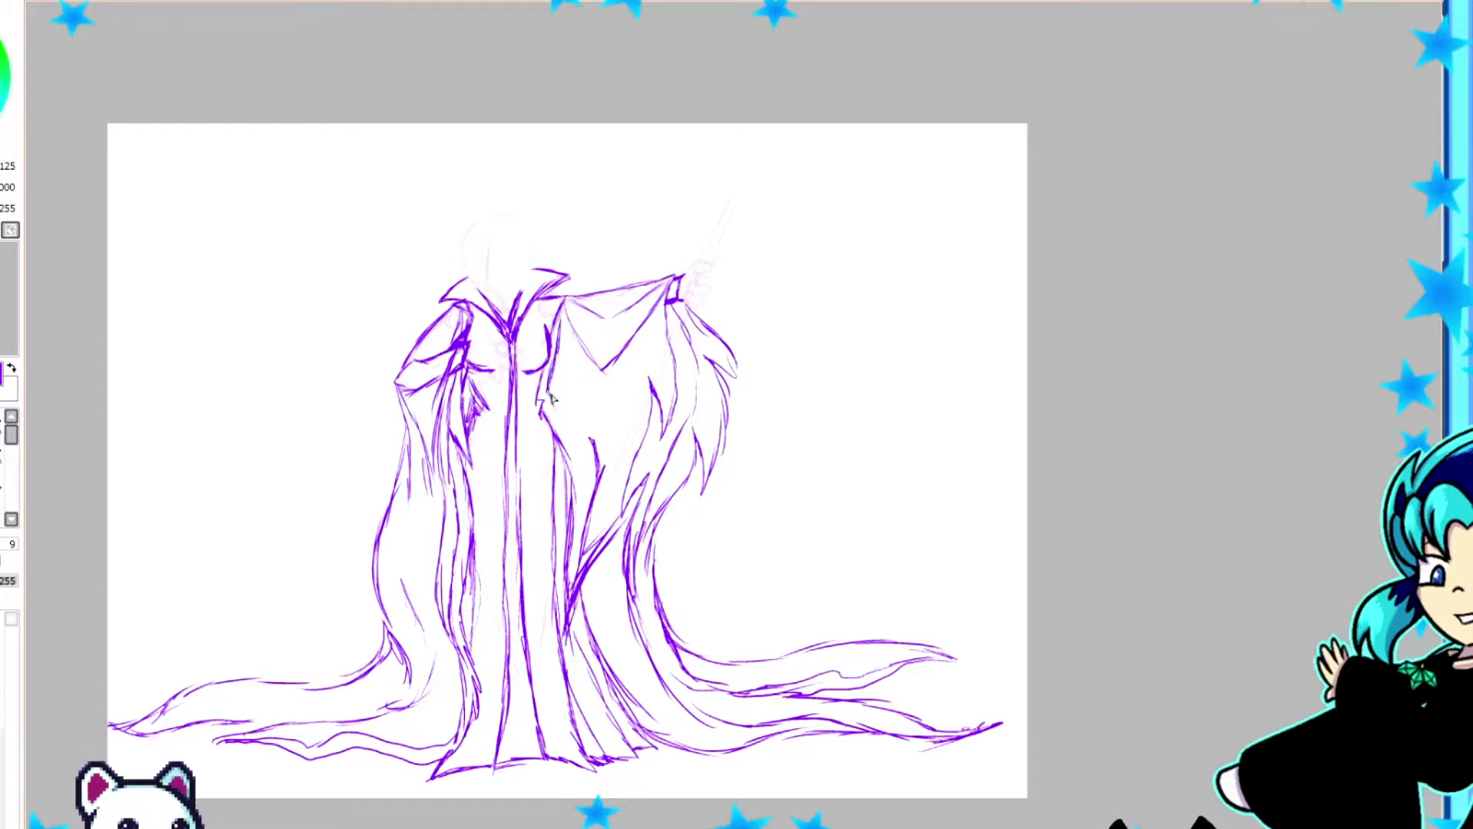
# Redraw the open hand at the chest and the raised gripping hand over the faded pose lines.
pyautogui.scroll(3, 523, 265)
pyautogui.moveTo(452, 491)
pyautogui.mouseDown()
pyautogui.moveTo(430, 534)
pyautogui.moveTo(518, 495)
pyautogui.mouseUp()
pyautogui.moveTo(477, 443)
pyautogui.mouseDown()
pyautogui.moveTo(524, 459)
pyautogui.moveTo(399, 444)
pyautogui.mouseUp()
pyautogui.moveTo(430, 480); pyautogui.dragTo(396, 492)
pyautogui.moveTo(883, 285)
pyautogui.mouseDown()
pyautogui.moveTo(968, 253)
pyautogui.moveTo(967, 303)
pyautogui.mouseUp()
pyautogui.moveTo(913, 311); pyautogui.dragTo(944, 330)
pyautogui.moveTo(932, 326); pyautogui.dragTo(898, 353)
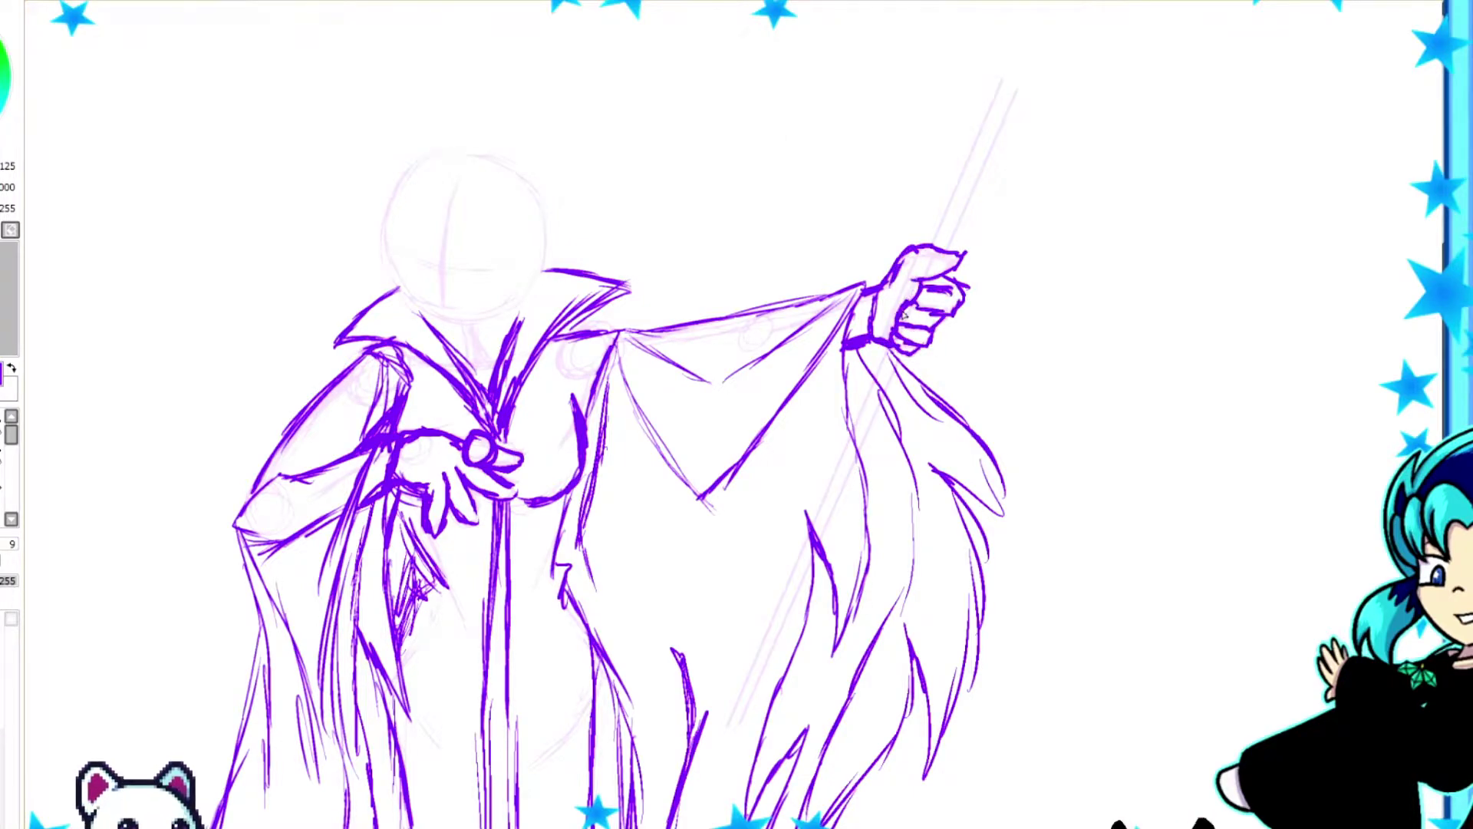
# Sketch the neck lines, the face's side contour and the pointed ear on the staff side.
pyautogui.scroll(1, 506, 150)
pyautogui.moveTo(428, 397); pyautogui.dragTo(500, 400)
pyautogui.moveTo(449, 440); pyautogui.dragTo(482, 439)
pyautogui.moveTo(482, 195); pyautogui.dragTo(491, 369)
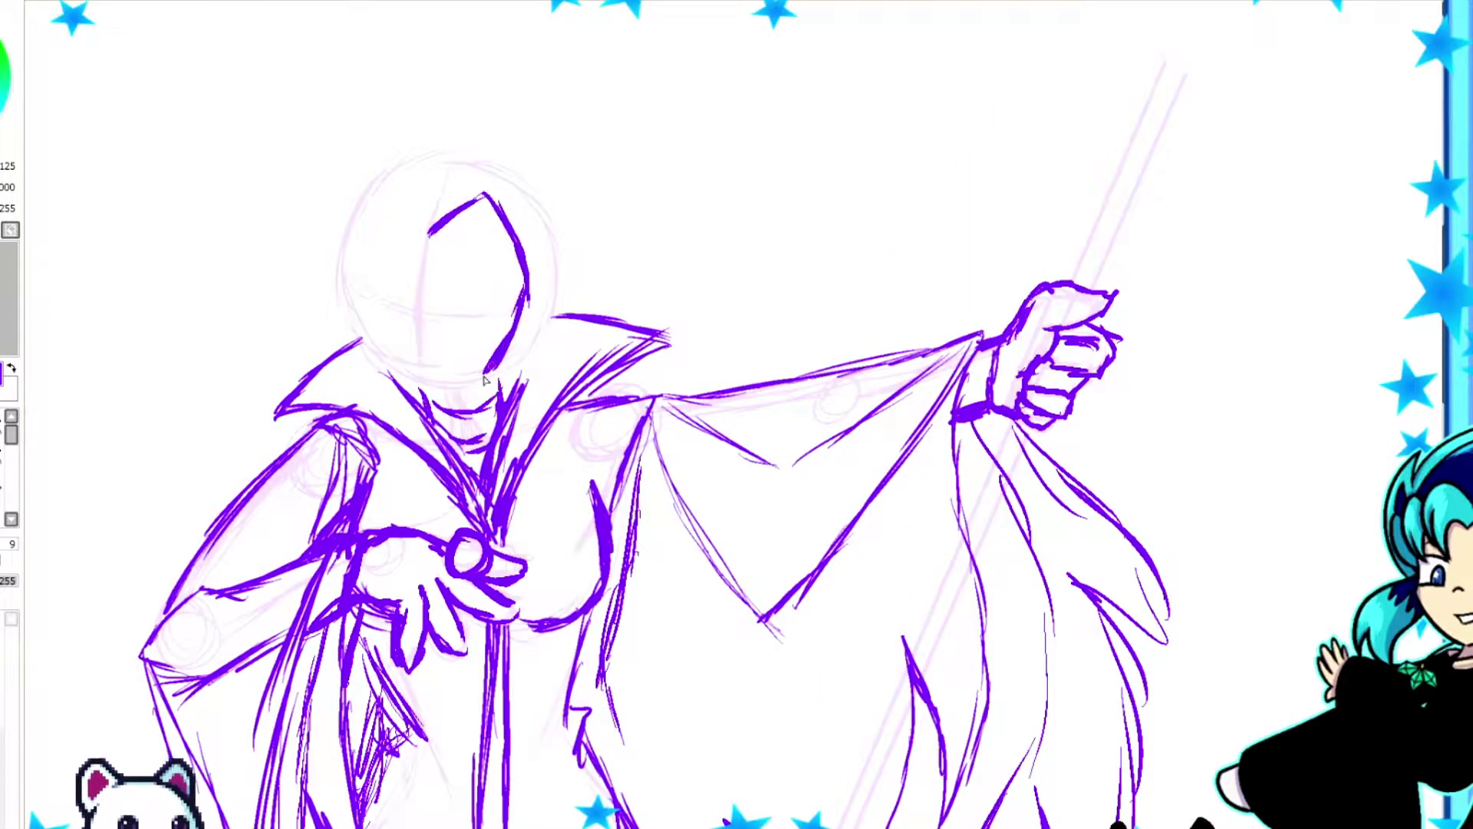
pyautogui.moveTo(644, 231)
pyautogui.mouseDown()
pyautogui.moveTo(537, 350)
pyautogui.moveTo(472, 388)
pyautogui.mouseUp()
pyautogui.moveTo(587, 214)
pyautogui.mouseDown()
pyautogui.moveTo(575, 253)
pyautogui.moveTo(656, 258)
pyautogui.mouseUp()
pyautogui.moveTo(606, 230); pyautogui.dragTo(601, 208)
# Sketch the curved horn on the staff side, rising from the headpiece peak, with ring segments across it.
pyautogui.moveTo(418, 224)
pyautogui.mouseDown()
pyautogui.moveTo(480, 130)
pyautogui.moveTo(623, 4)
pyautogui.mouseUp()
pyautogui.scroll(3, 637, 62)
pyautogui.moveTo(685, 114); pyautogui.dragTo(543, 361)
pyautogui.moveTo(488, 303)
pyautogui.mouseDown()
pyautogui.moveTo(606, 208)
pyautogui.moveTo(649, 135)
pyautogui.mouseUp()
# Sketch the other half of the headpiece peak, the far cheek and the chin line.
pyautogui.moveTo(447, 273); pyautogui.dragTo(374, 308)
pyautogui.moveTo(374, 310); pyautogui.dragTo(437, 367)
pyautogui.moveTo(425, 281); pyautogui.dragTo(370, 315)
pyautogui.moveTo(370, 316)
pyautogui.mouseDown()
pyautogui.moveTo(345, 402)
pyautogui.moveTo(372, 415)
pyautogui.mouseUp()
pyautogui.moveTo(537, 429)
pyautogui.mouseDown()
pyautogui.moveTo(522, 470)
pyautogui.moveTo(537, 435)
pyautogui.mouseUp()
pyautogui.hotkey('ctrl', 'z')
pyautogui.moveTo(508, 483); pyautogui.dragTo(468, 511)
# Sketch the second curved horn above the far side of the head and add its ring segments.
pyautogui.moveTo(449, 265); pyautogui.dragTo(375, 72)
pyautogui.moveTo(376, 73)
pyautogui.mouseDown()
pyautogui.moveTo(433, 181)
pyautogui.moveTo(336, 253)
pyautogui.mouseUp()
pyautogui.moveTo(336, 253); pyautogui.dragTo(414, 361)
pyautogui.moveTo(342, 224); pyautogui.dragTo(430, 191)
pyautogui.moveTo(353, 292); pyautogui.dragTo(430, 238)
pyautogui.moveTo(376, 165); pyautogui.dragTo(432, 152)
pyautogui.moveTo(379, 129); pyautogui.dragTo(418, 114)
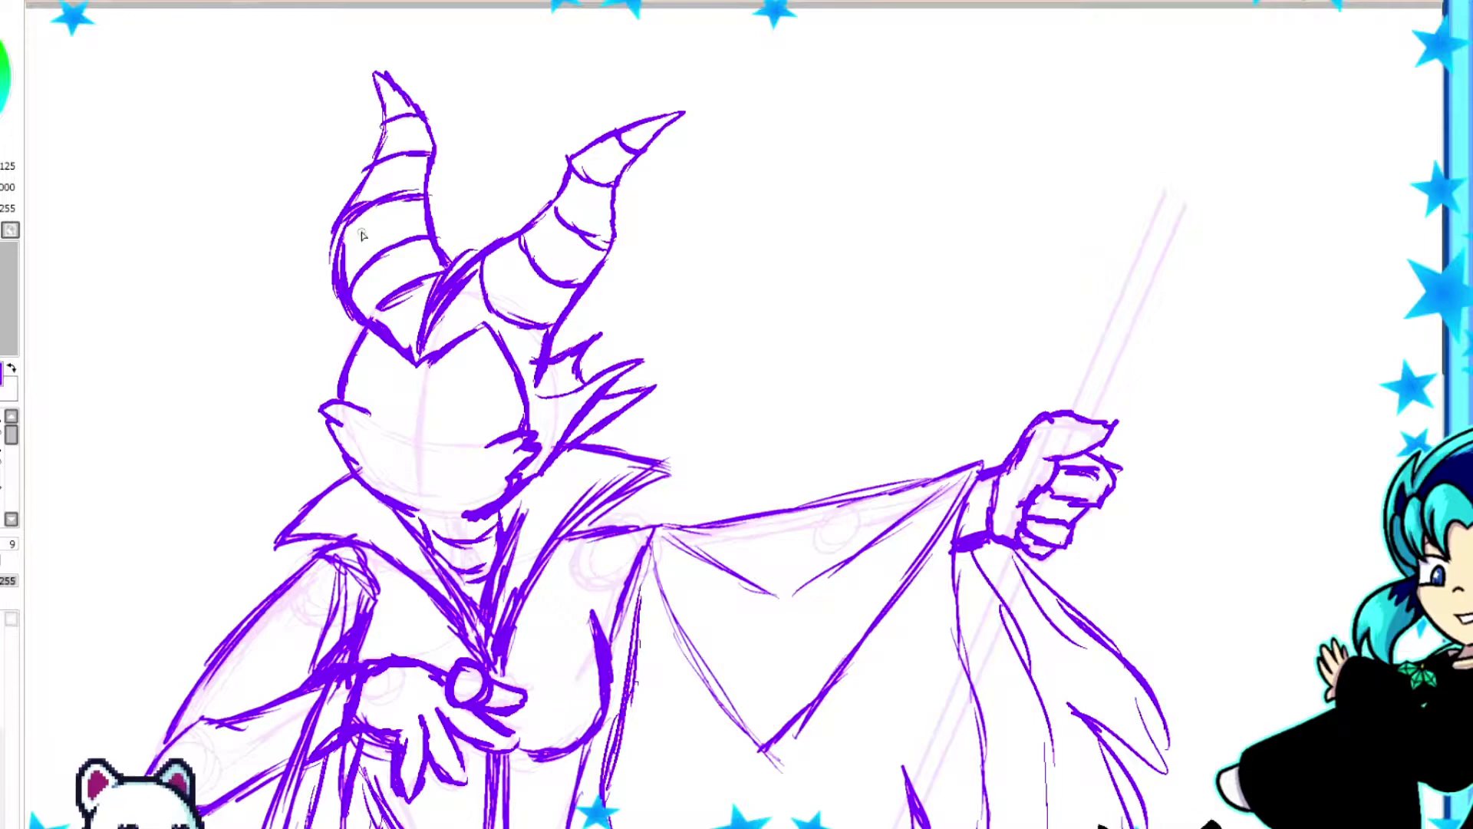
# Sketch the far pointed ear, nose, lips and chin.
pyautogui.moveTo(325, 345); pyautogui.dragTo(269, 295)
pyautogui.moveTo(269, 297); pyautogui.dragTo(341, 465)
pyautogui.moveTo(384, 434); pyautogui.dragTo(495, 502)
pyautogui.moveTo(406, 499); pyautogui.dragTo(492, 537)
pyautogui.moveTo(388, 437); pyautogui.dragTo(426, 452)
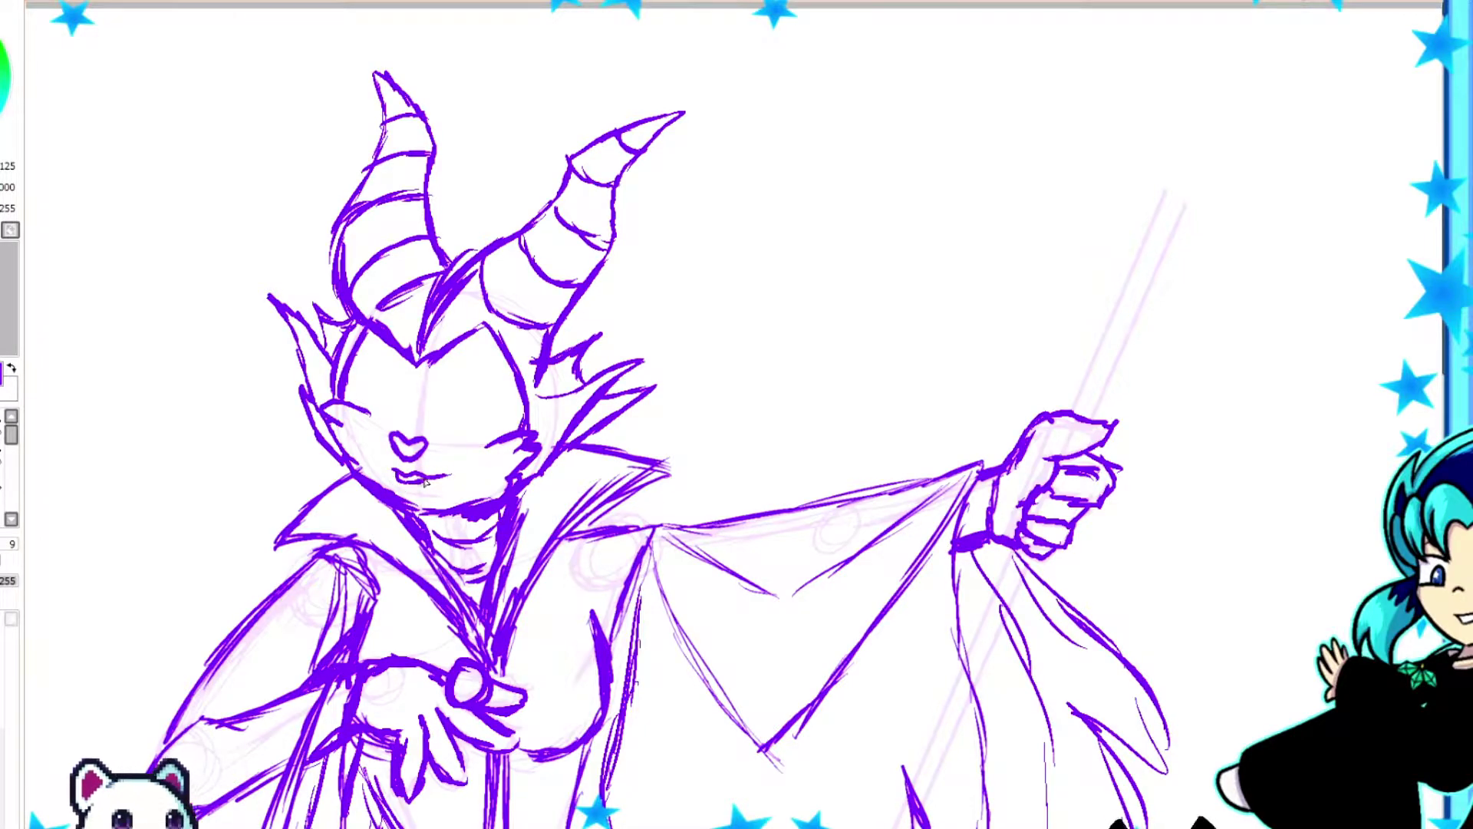
# Erase the rough jaw and cheek lines and redraw them more cleanly.
pyautogui.press('e')
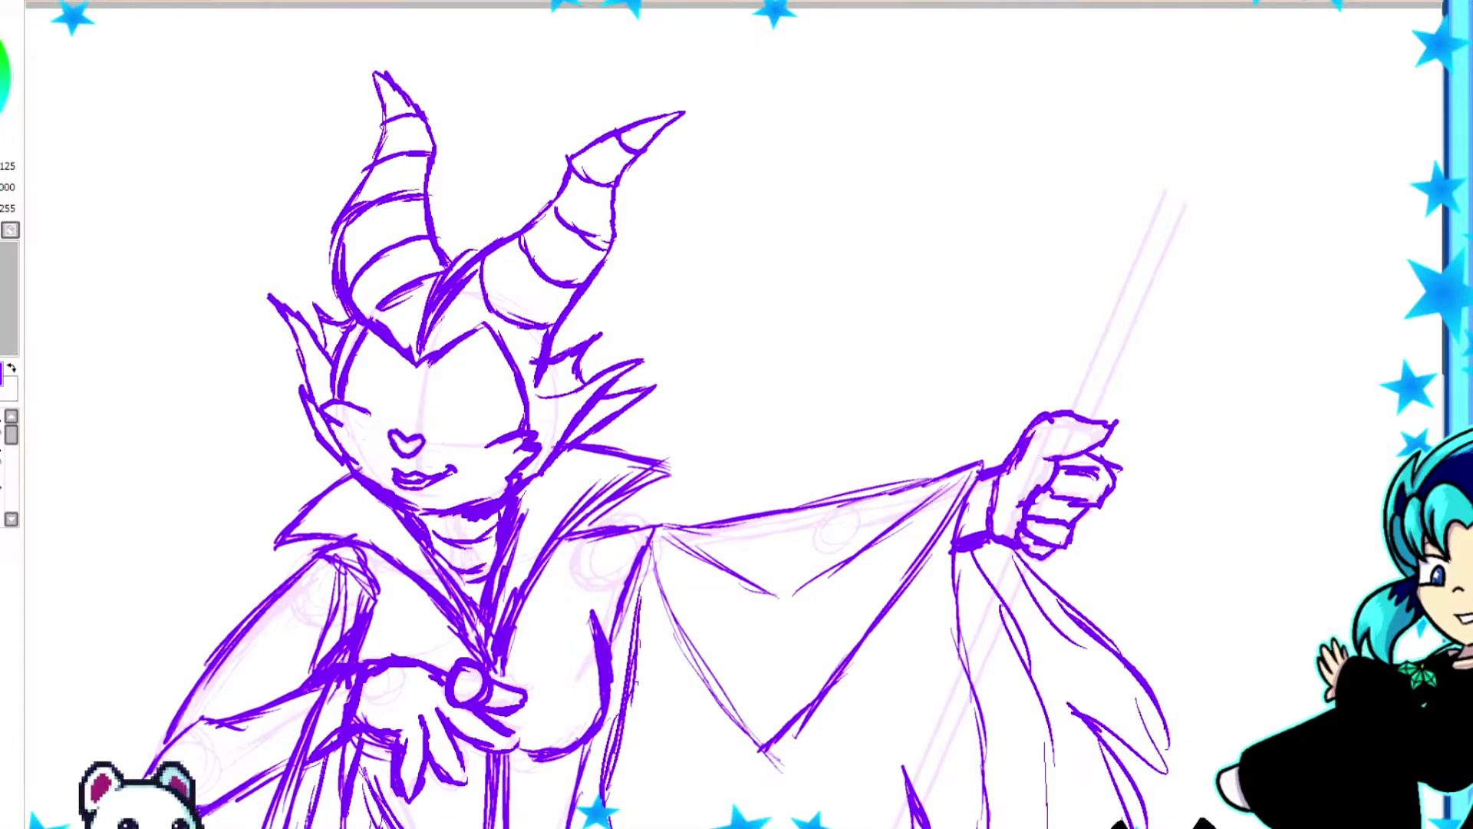
pyautogui.moveTo(357, 476); pyautogui.dragTo(414, 508)
pyautogui.moveTo(464, 497)
pyautogui.mouseDown()
pyautogui.moveTo(510, 516)
pyautogui.moveTo(546, 437)
pyautogui.mouseUp()
pyautogui.press('n')
pyautogui.moveTo(453, 491); pyautogui.dragTo(537, 461)
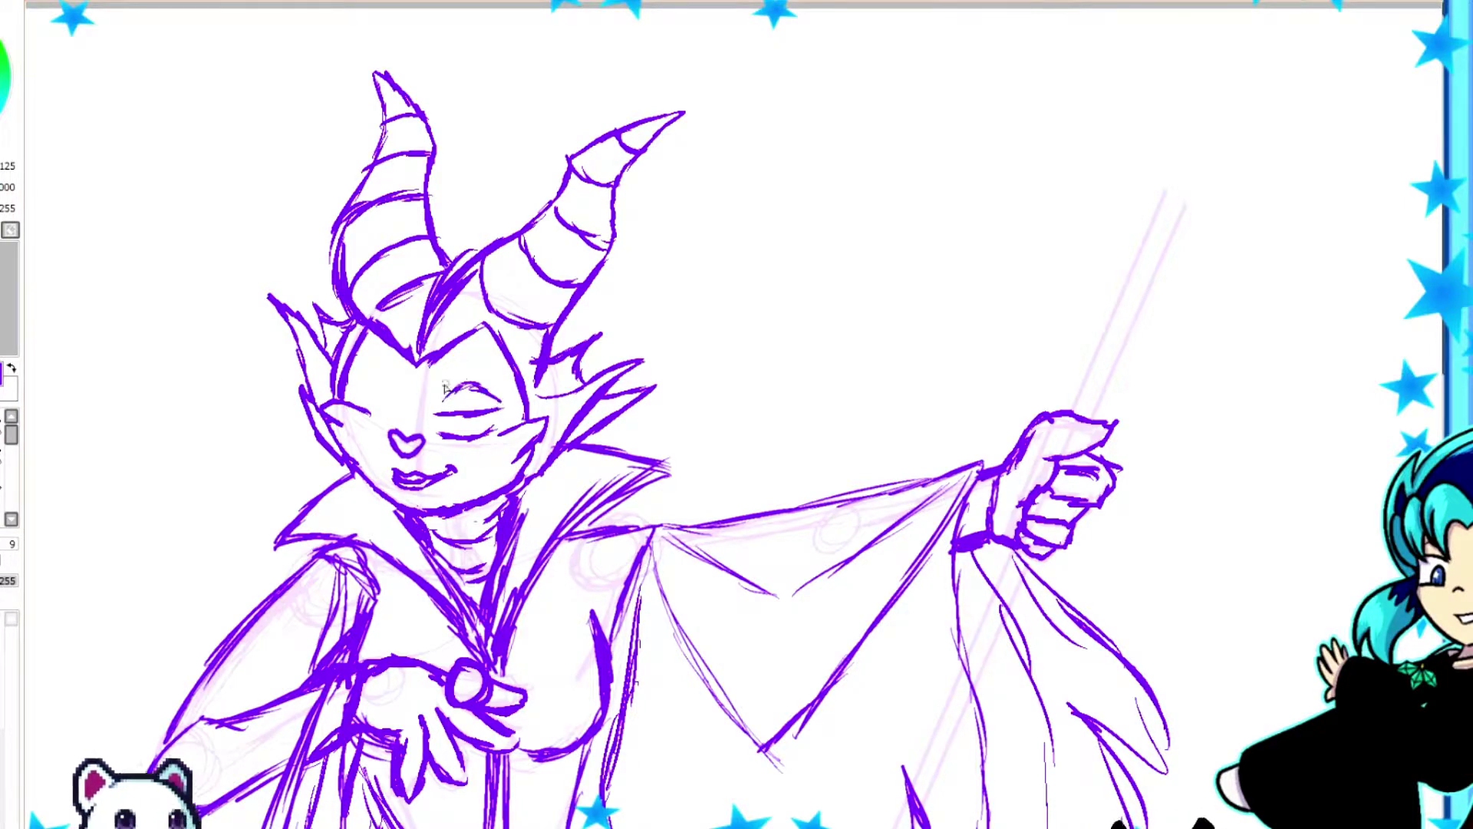
# Sketch the half-closed eyes, pupils and arched eyebrows and clean up the lines around the nose.
pyautogui.moveTo(362, 383)
pyautogui.mouseDown()
pyautogui.moveTo(407, 414)
pyautogui.moveTo(398, 391)
pyautogui.mouseUp()
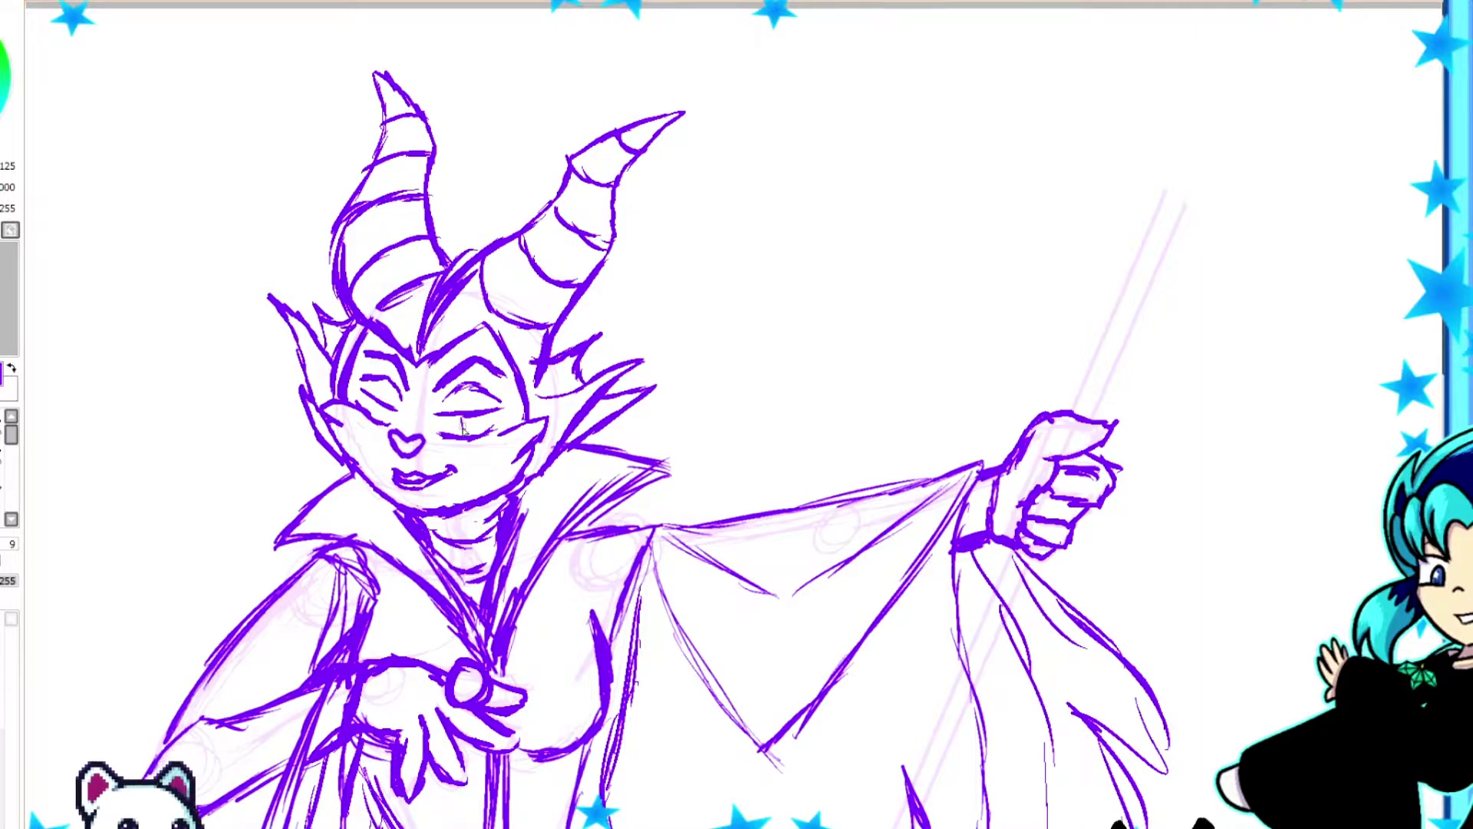
pyautogui.moveTo(338, 403); pyautogui.dragTo(408, 445)
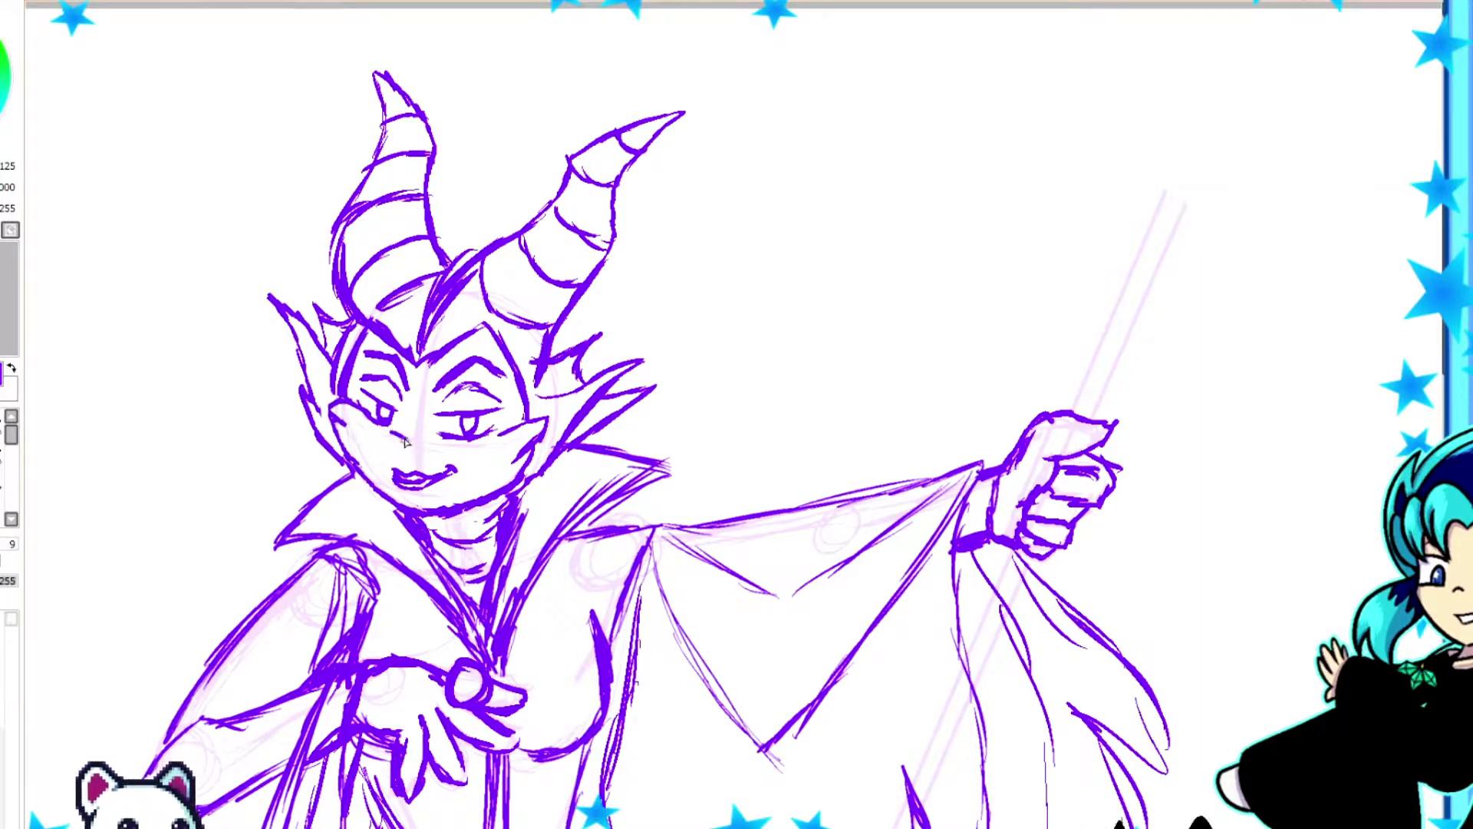
# Select the far ear, move it closer to the head, and transform the selected part of the head sketch.
pyautogui.moveTo(264, 284); pyautogui.dragTo(276, 437)
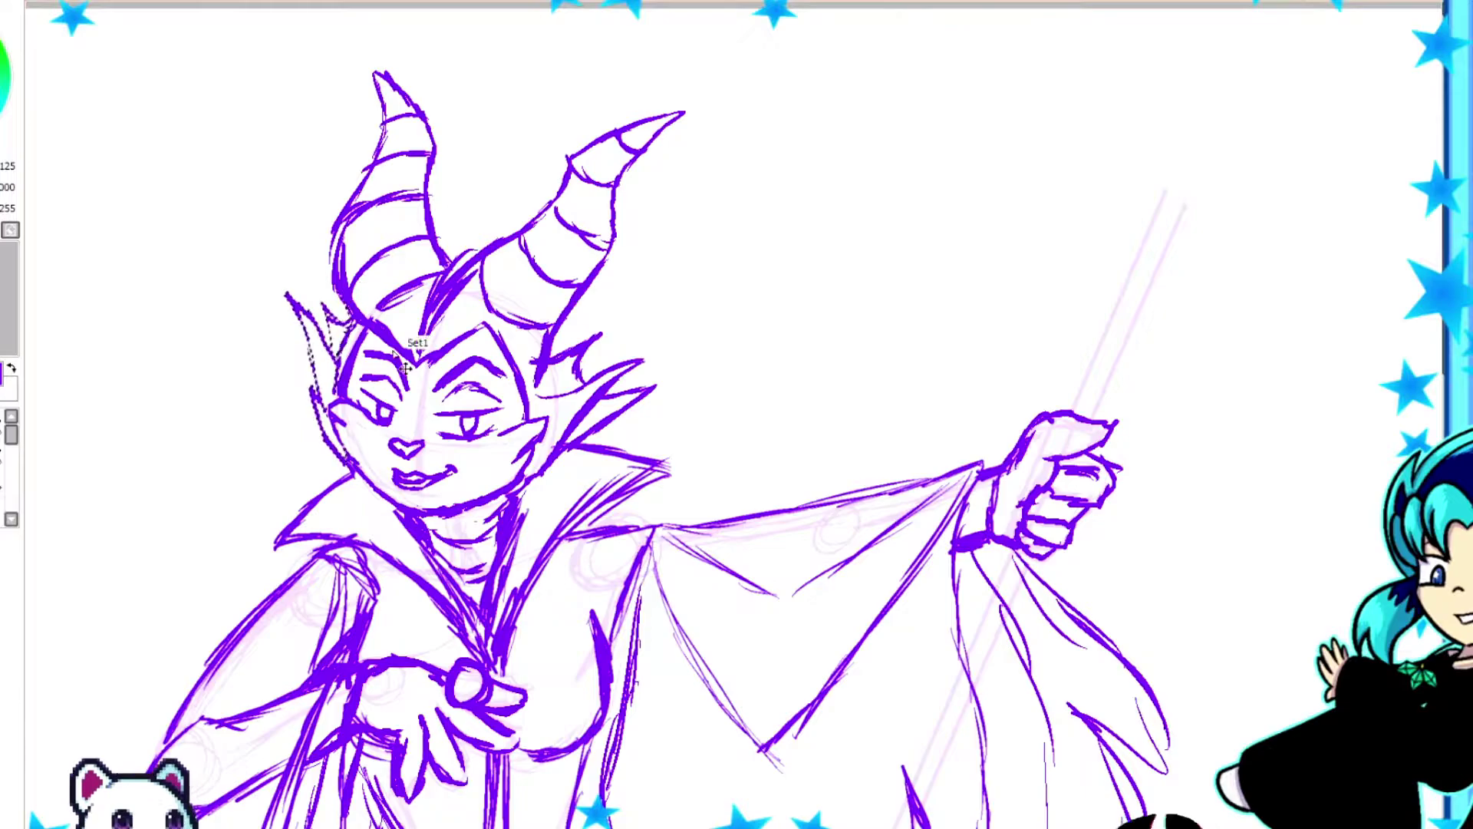
pyautogui.scroll(-3, 1332, 438)
pyautogui.scroll(1, 700, 176)
pyautogui.scroll(2, 700, 176)
pyautogui.moveTo(245, 322)
pyautogui.mouseDown()
pyautogui.moveTo(599, 329)
pyautogui.moveTo(619, 361)
pyautogui.mouseUp()
pyautogui.hotkey('ctrl', 't')
pyautogui.press('Return')
# Add the last sketch strokes around the raised hand.
pyautogui.scroll(3, 494, 771)
pyautogui.moveTo(928, 307)
pyautogui.mouseDown()
pyautogui.moveTo(963, 360)
pyautogui.moveTo(943, 372)
pyautogui.mouseUp()
pyautogui.moveTo(917, 304); pyautogui.dragTo(861, 323)
pyautogui.moveTo(936, 226)
pyautogui.mouseDown()
pyautogui.moveTo(970, 307)
pyautogui.moveTo(990, 238)
pyautogui.mouseUp()
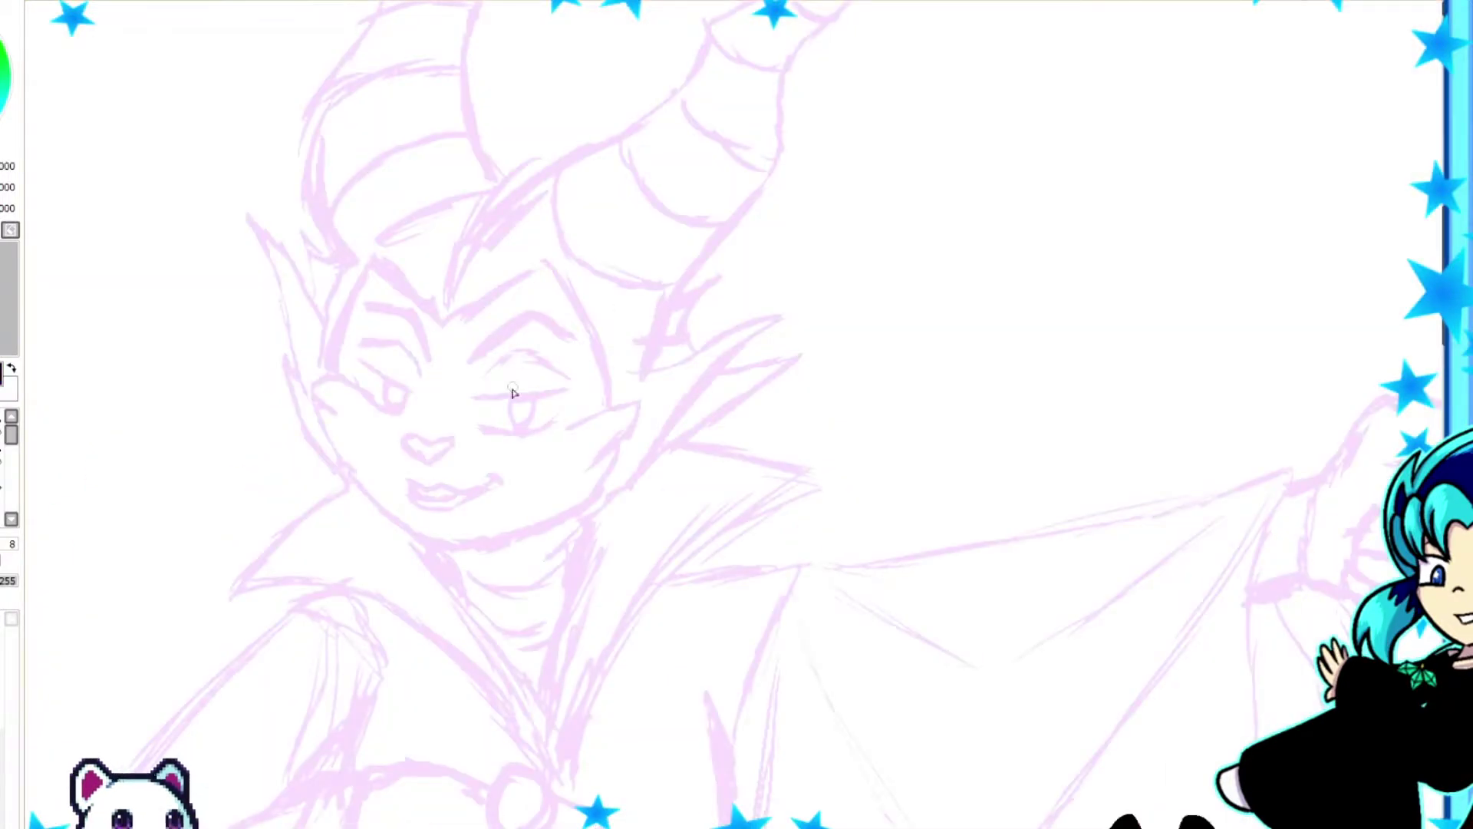
# Ink both eyes with lids and pupils and the arched eyebrows in black over the faded sketch.
pyautogui.moveTo(471, 399); pyautogui.dragTo(583, 378)
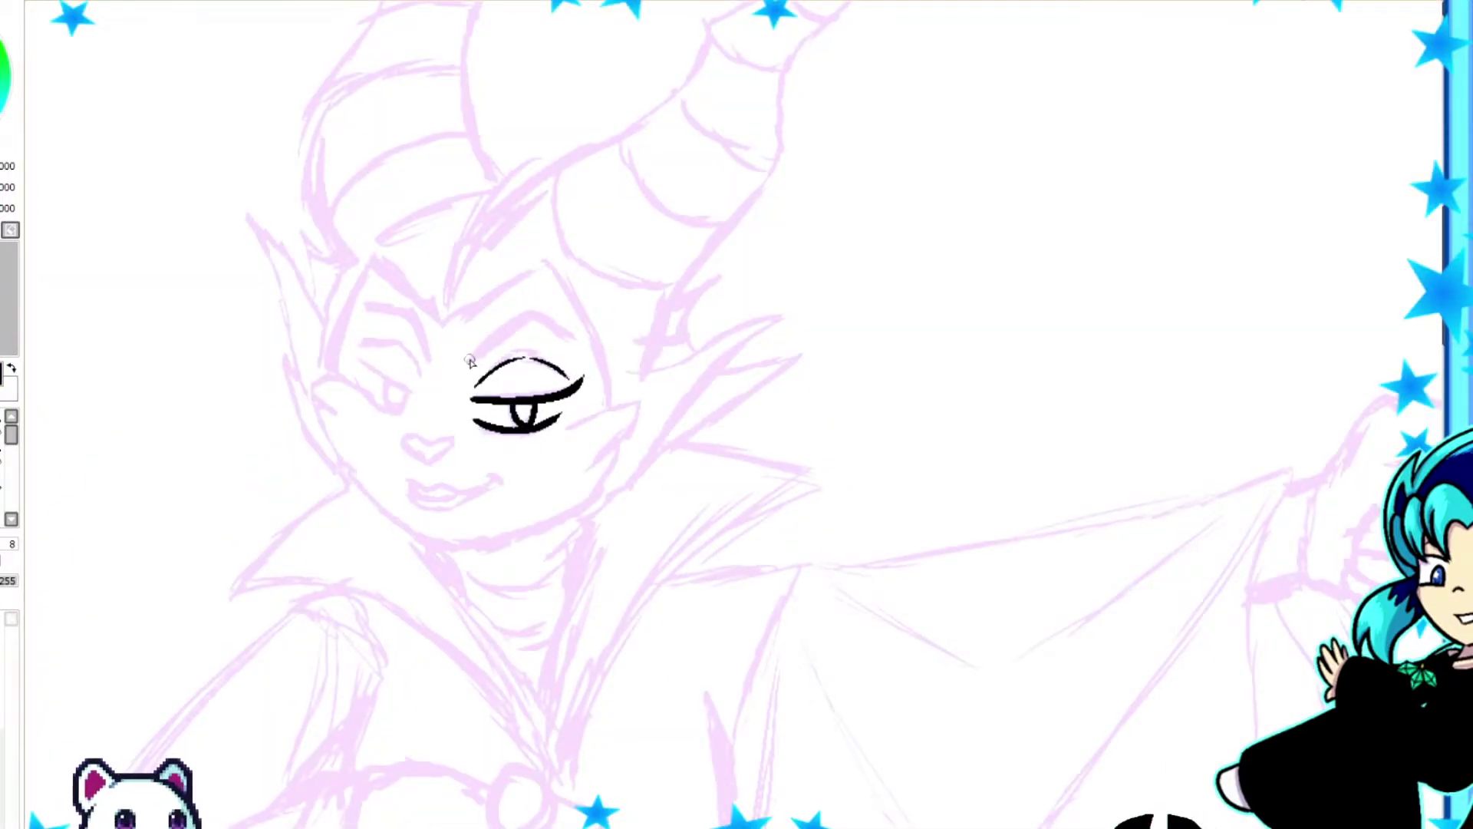
pyautogui.moveTo(471, 359); pyautogui.dragTo(579, 347)
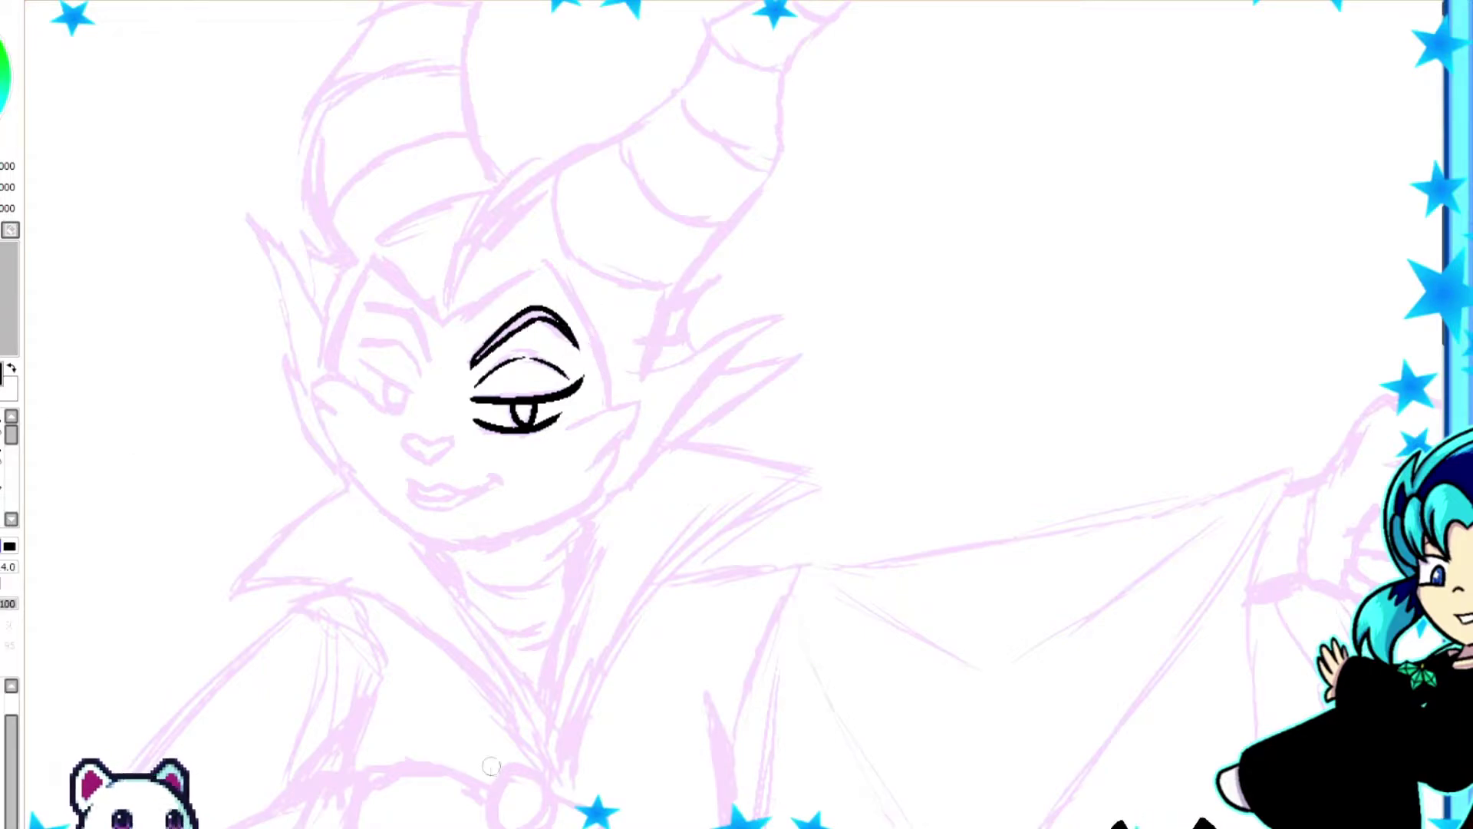
pyautogui.moveTo(344, 326); pyautogui.dragTo(413, 389)
pyautogui.moveTo(353, 382)
pyautogui.mouseDown()
pyautogui.moveTo(403, 415)
pyautogui.moveTo(408, 399)
pyautogui.mouseUp()
pyautogui.moveTo(350, 329)
pyautogui.mouseDown()
pyautogui.moveTo(365, 346)
pyautogui.moveTo(354, 313)
pyautogui.moveTo(401, 305)
pyautogui.mouseUp()
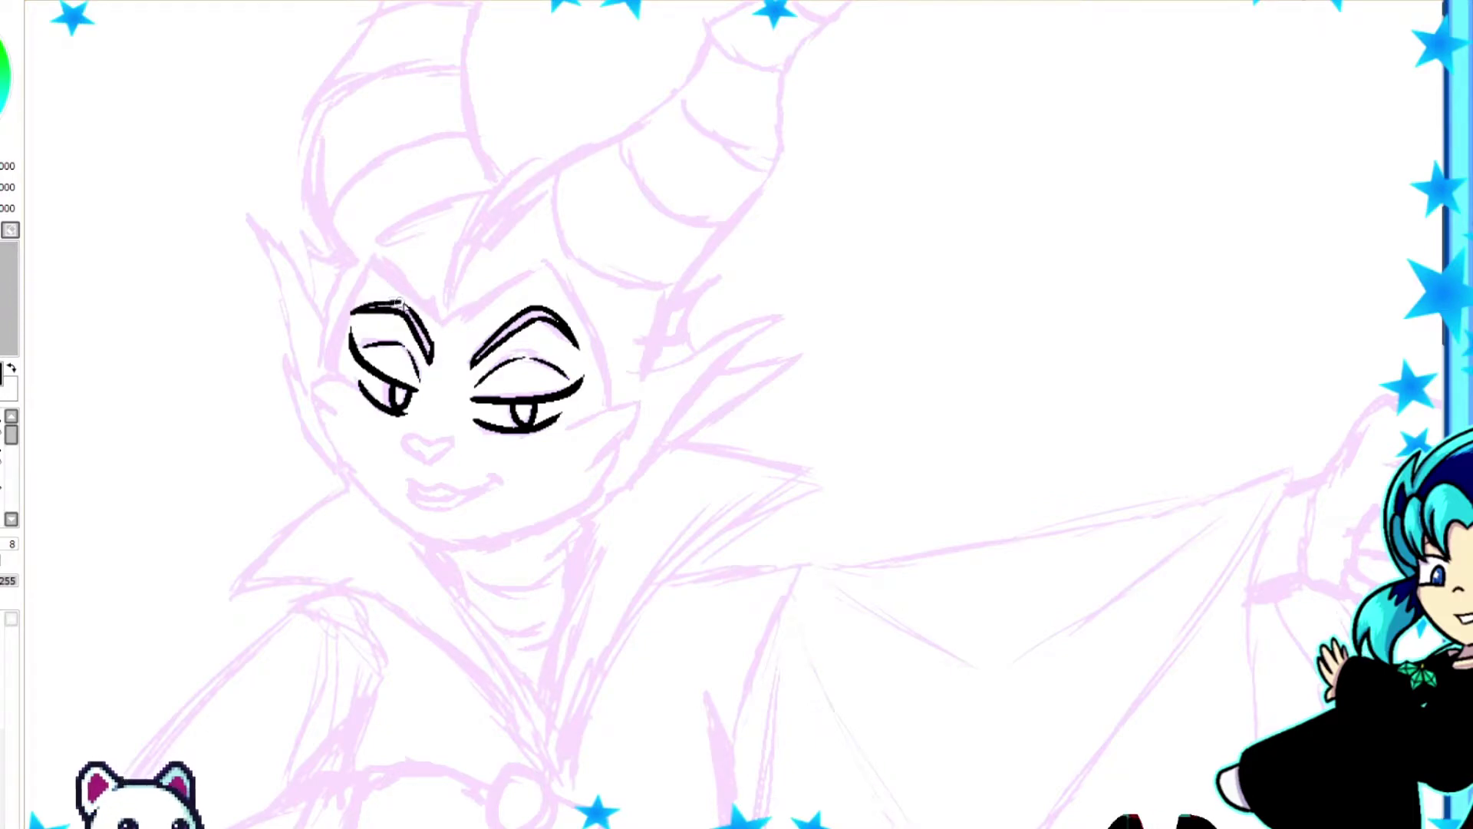
# Ink the nose, smiling mouth, furred cheeks and jawline, and the peaked edge of the headdress around the face.
pyautogui.moveTo(456, 437); pyautogui.dragTo(427, 464)
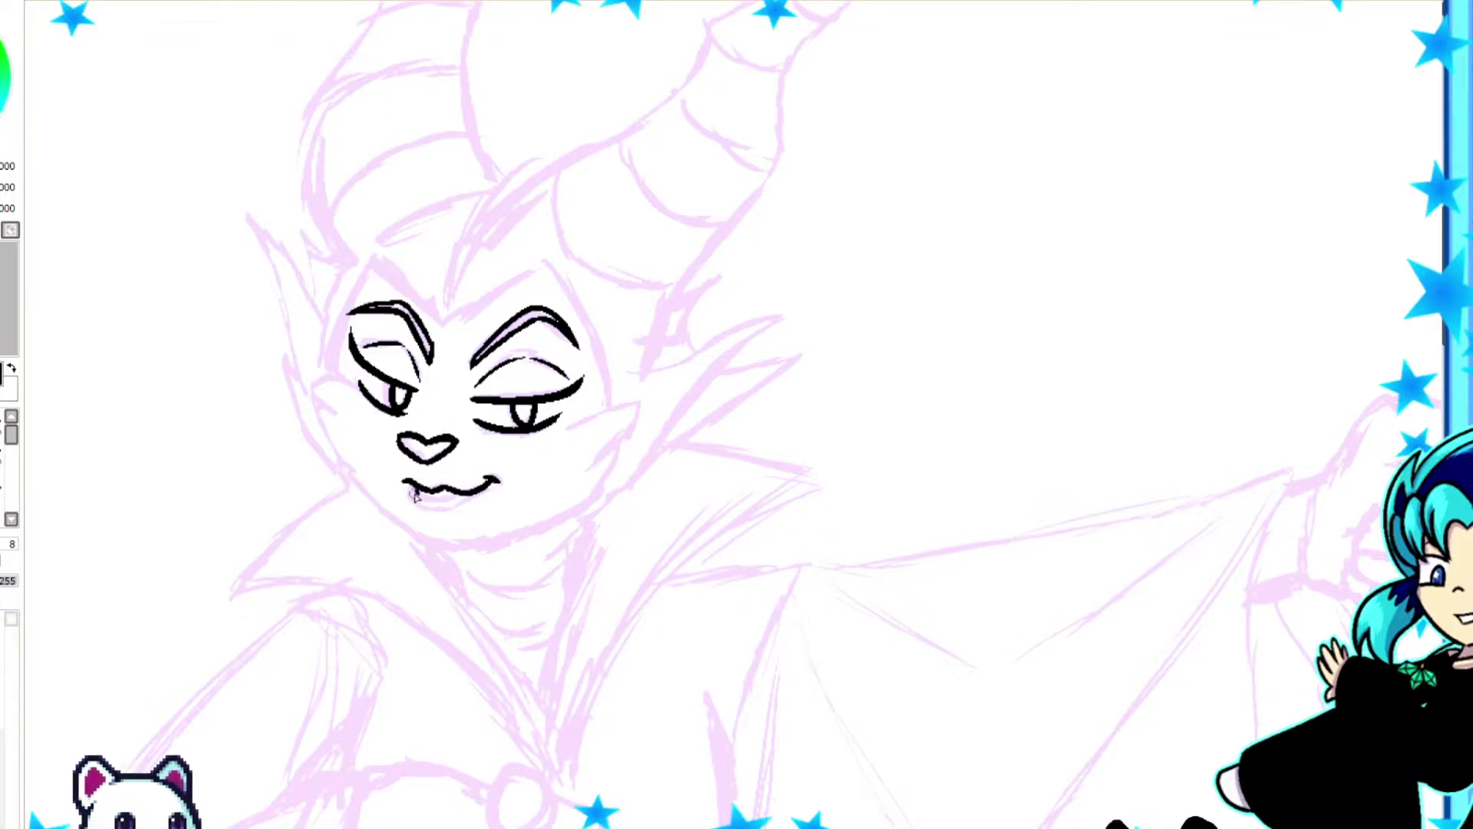
pyautogui.moveTo(322, 367)
pyautogui.mouseDown()
pyautogui.moveTo(383, 499)
pyautogui.moveTo(445, 548)
pyautogui.moveTo(591, 502)
pyautogui.mouseUp()
pyautogui.moveTo(561, 430)
pyautogui.mouseDown()
pyautogui.moveTo(637, 394)
pyautogui.moveTo(583, 499)
pyautogui.mouseUp()
pyautogui.moveTo(338, 375)
pyautogui.mouseDown()
pyautogui.moveTo(376, 261)
pyautogui.moveTo(451, 327)
pyautogui.moveTo(600, 410)
pyautogui.mouseUp()
# Ink the near horn's outline with its curved ridge bands, following the sketch to the pointed tip.
pyautogui.scroll(3, 451, 447)
pyautogui.moveTo(452, 447)
pyautogui.mouseDown()
pyautogui.moveTo(747, 149)
pyautogui.moveTo(913, 107)
pyautogui.moveTo(655, 514)
pyautogui.mouseUp()
pyautogui.moveTo(561, 310); pyautogui.dragTo(691, 431)
pyautogui.moveTo(631, 280); pyautogui.dragTo(772, 354)
pyautogui.moveTo(685, 238); pyautogui.dragTo(802, 278)
pyautogui.moveTo(725, 171); pyautogui.dragTo(817, 220)
pyautogui.moveTo(800, 123); pyautogui.dragTo(859, 173)
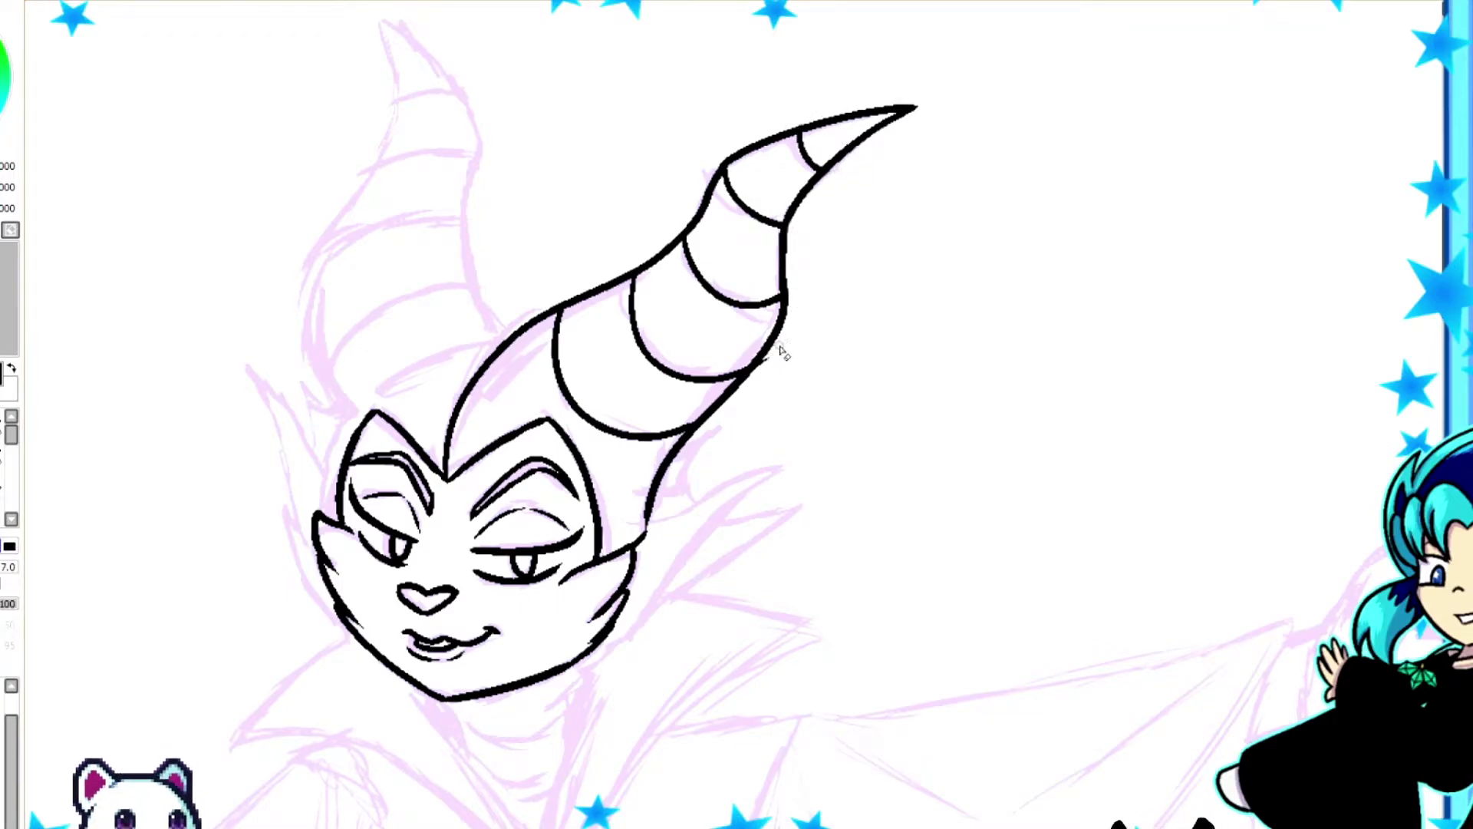
# Ink the far horn with its ridge bands and the crown of the headdress between the two horns.
pyautogui.scroll(2, 537, 461)
pyautogui.moveTo(364, 508)
pyautogui.mouseDown()
pyautogui.moveTo(529, 422)
pyautogui.moveTo(479, 261)
pyautogui.moveTo(376, 108)
pyautogui.moveTo(393, 247)
pyautogui.moveTo(332, 613)
pyautogui.mouseUp()
pyautogui.moveTo(327, 464)
pyautogui.mouseDown()
pyautogui.moveTo(387, 400)
pyautogui.moveTo(475, 388)
pyautogui.mouseUp()
pyautogui.moveTo(338, 352); pyautogui.dragTo(462, 322)
pyautogui.moveTo(384, 269); pyautogui.dragTo(483, 249)
pyautogui.moveTo(403, 198); pyautogui.dragTo(463, 184)
pyautogui.hotkey('ctrl', 'z')
pyautogui.scroll(-3, 492, 537)
pyautogui.moveTo(358, 360); pyautogui.dragTo(507, 277)
pyautogui.hotkey('ctrl', 'z')
# Ink both pointed ears with their notched tips and inner edges at the sides of the head.
pyautogui.moveTo(335, 427)
pyautogui.mouseDown()
pyautogui.moveTo(233, 306)
pyautogui.moveTo(337, 564)
pyautogui.mouseUp()
pyautogui.moveTo(298, 480)
pyautogui.mouseDown()
pyautogui.moveTo(265, 422)
pyautogui.moveTo(301, 316)
pyautogui.mouseUp()
pyautogui.moveTo(718, 376); pyautogui.dragTo(691, 445)
pyautogui.moveTo(802, 414)
pyautogui.mouseDown()
pyautogui.moveTo(648, 470)
pyautogui.moveTo(568, 636)
pyautogui.mouseUp()
pyautogui.moveTo(806, 448); pyautogui.dragTo(645, 572)
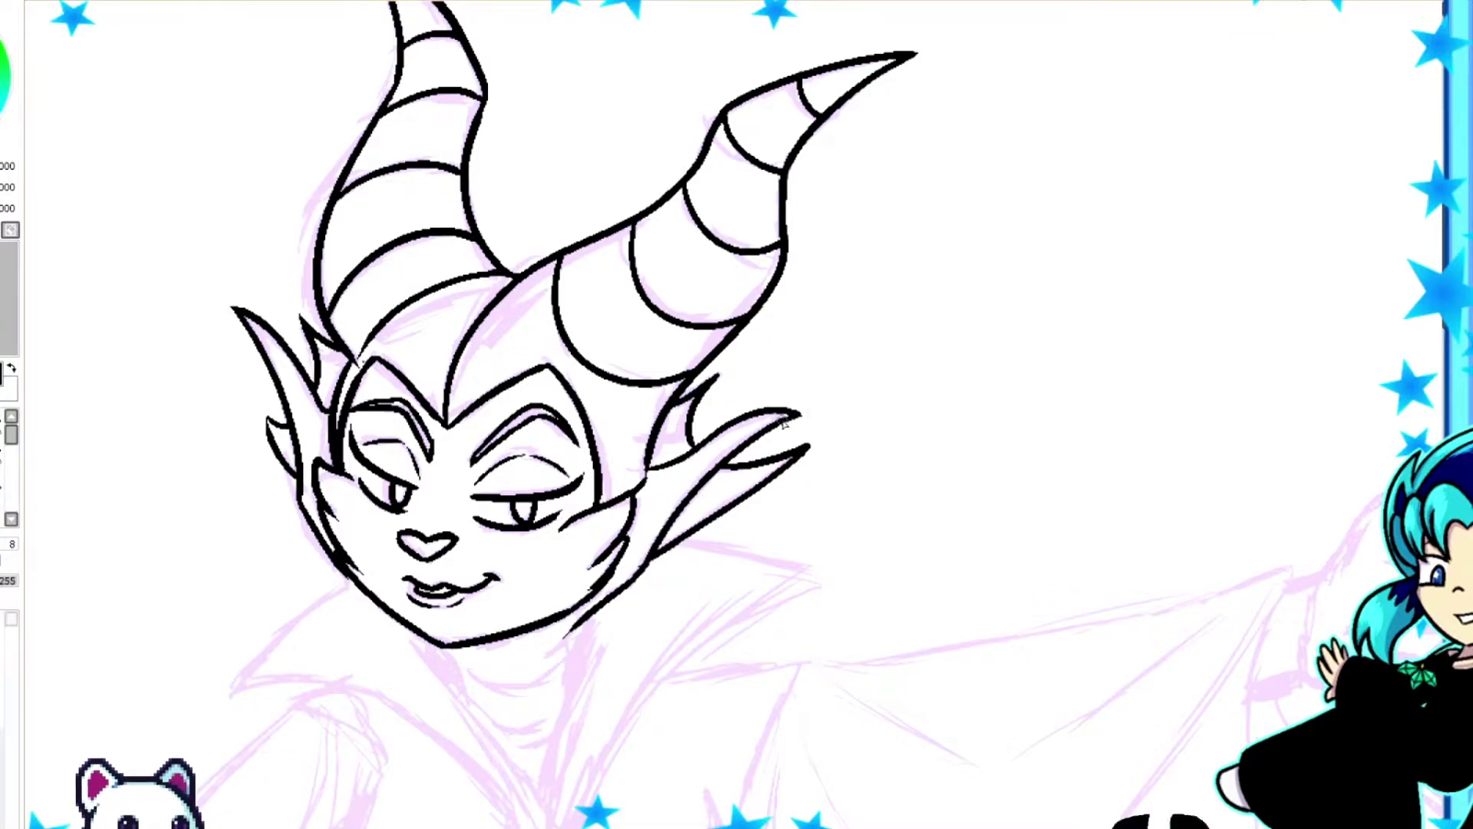
# Ink the neck lines and the tall collar, with two flared points meeting in a V at the chest.
pyautogui.scroll(-3, 790, 421)
pyautogui.moveTo(453, 389); pyautogui.dragTo(574, 361)
pyautogui.moveTo(390, 337); pyautogui.dragTo(510, 475)
pyautogui.moveTo(612, 319); pyautogui.dragTo(549, 583)
pyautogui.moveTo(495, 457); pyautogui.dragTo(553, 448)
pyautogui.moveTo(587, 342); pyautogui.dragTo(575, 384)
pyautogui.moveTo(361, 299)
pyautogui.mouseDown()
pyautogui.moveTo(211, 406)
pyautogui.moveTo(546, 579)
pyautogui.mouseUp()
pyautogui.moveTo(676, 254); pyautogui.dragTo(564, 576)
pyautogui.hotkey('ctrl', 'z')
pyautogui.moveTo(833, 297); pyautogui.dragTo(567, 587)
pyautogui.scroll(-1, 1329, 283)
pyautogui.scroll(-1, 736, 414)
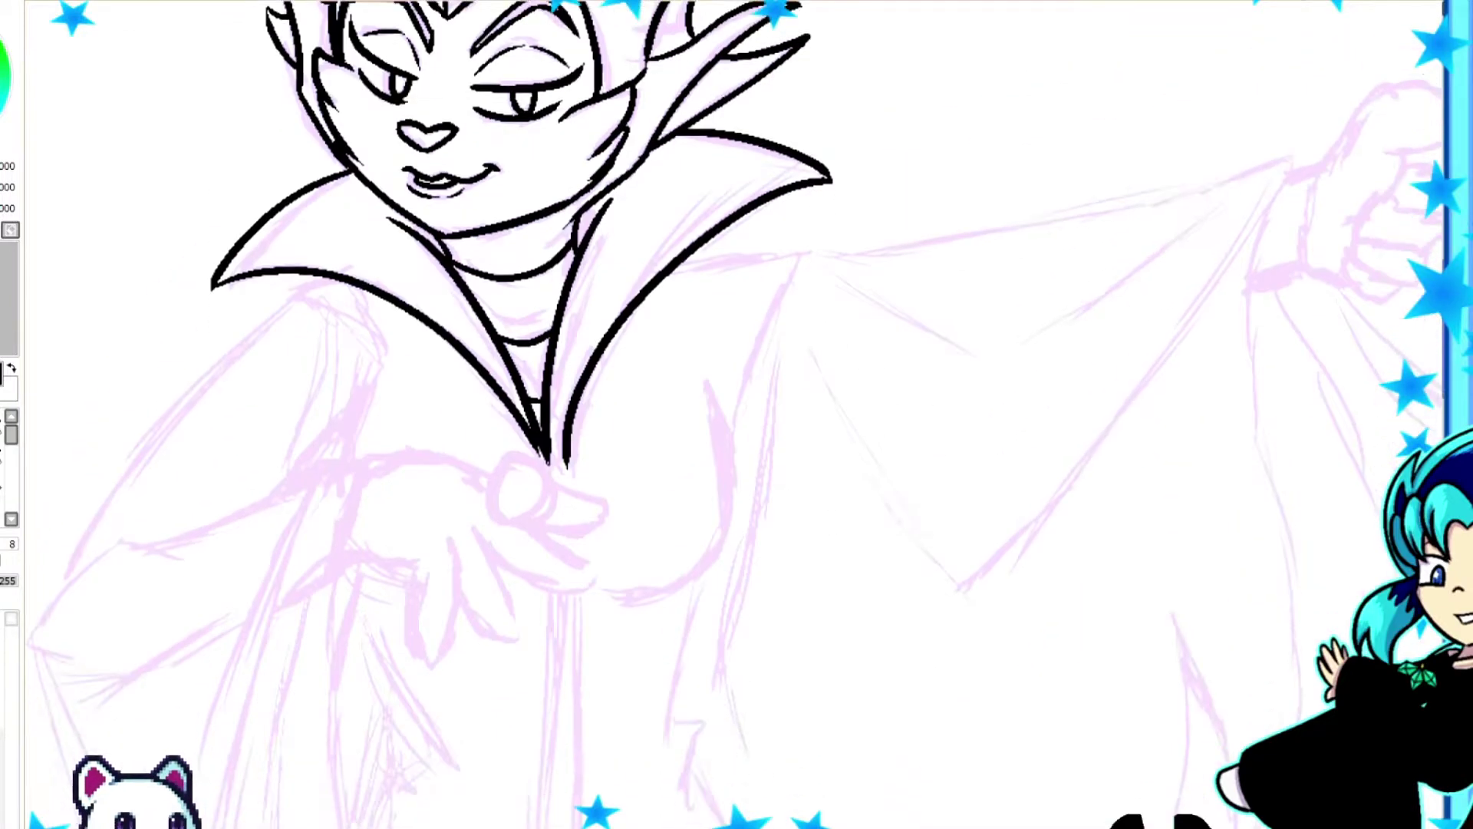
# Ink the shoulder and bent arm's sleeve, from the collar to the elbow and along to the wrist.
pyautogui.moveTo(231, 461); pyautogui.dragTo(558, 427)
pyautogui.scroll(-2, 384, 429)
pyautogui.moveTo(644, 75); pyautogui.dragTo(679, 250)
pyautogui.moveTo(637, 77); pyautogui.dragTo(384, 384)
pyautogui.moveTo(358, 437); pyautogui.dragTo(453, 329)
pyautogui.moveTo(460, 329)
pyautogui.mouseDown()
pyautogui.moveTo(537, 334)
pyautogui.moveTo(652, 257)
pyautogui.mouseUp()
# Ink the cuff and the lowered hand with its spread fingers and the small oval over the first finger.
pyautogui.moveTo(649, 260)
pyautogui.mouseDown()
pyautogui.moveTo(587, 495)
pyautogui.moveTo(700, 253)
pyautogui.mouseUp()
pyautogui.moveTo(694, 257)
pyautogui.mouseDown()
pyautogui.moveTo(679, 355)
pyautogui.moveTo(600, 385)
pyautogui.mouseUp()
pyautogui.moveTo(698, 255)
pyautogui.mouseDown()
pyautogui.moveTo(844, 265)
pyautogui.moveTo(882, 314)
pyautogui.mouseUp()
pyautogui.moveTo(790, 273)
pyautogui.mouseDown()
pyautogui.moveTo(852, 307)
pyautogui.moveTo(867, 372)
pyautogui.mouseUp()
pyautogui.moveTo(813, 322)
pyautogui.mouseDown()
pyautogui.moveTo(790, 364)
pyautogui.moveTo(790, 438)
pyautogui.mouseUp()
pyautogui.hotkey('ctrl', 'z')
pyautogui.moveTo(790, 368)
pyautogui.mouseDown()
pyautogui.moveTo(760, 460)
pyautogui.moveTo(856, 441)
pyautogui.mouseUp()
pyautogui.moveTo(670, 337); pyautogui.dragTo(760, 353)
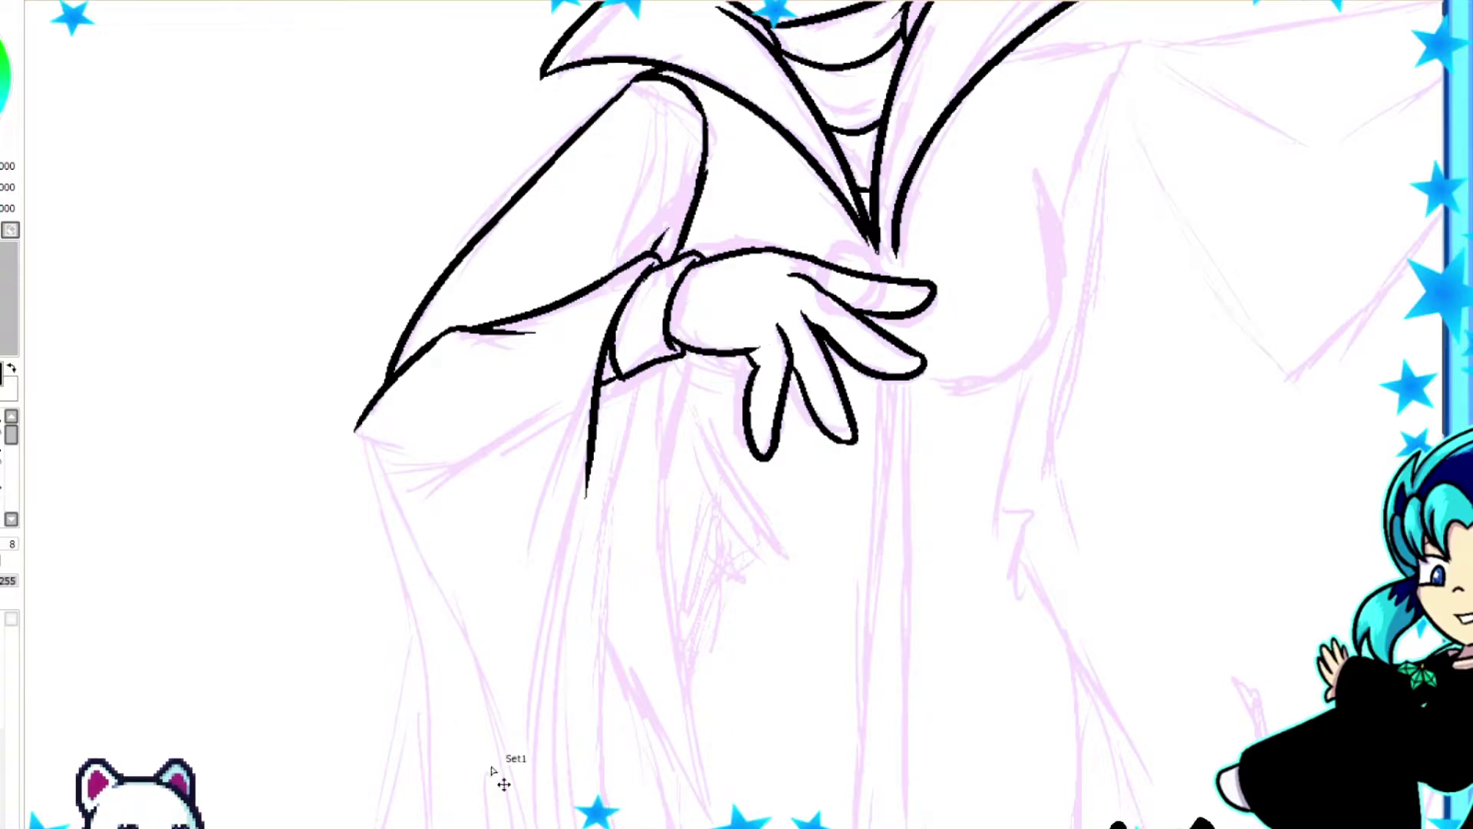
pyautogui.moveTo(851, 257)
pyautogui.mouseDown()
pyautogui.moveTo(784, 270)
pyautogui.moveTo(857, 285)
pyautogui.mouseUp()
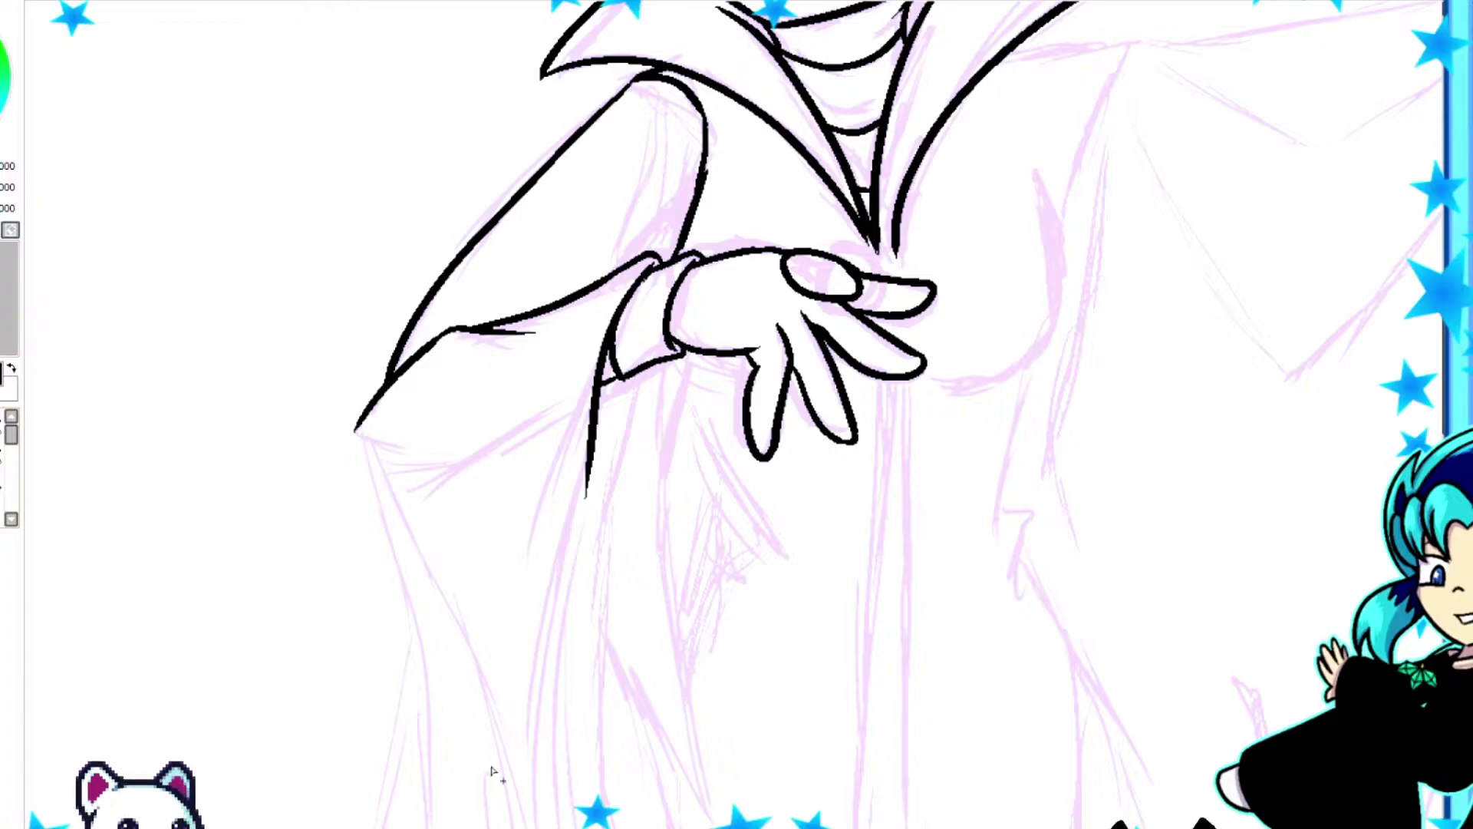
# Ink two long curved folds hanging down from the bent elbow of the sleeve.
pyautogui.moveTo(353, 428); pyautogui.dragTo(451, 606)
pyautogui.scroll(-5, 737, 414)
pyautogui.moveTo(444, 279); pyautogui.dragTo(529, 544)
pyautogui.moveTo(362, 128); pyautogui.dragTo(426, 676)
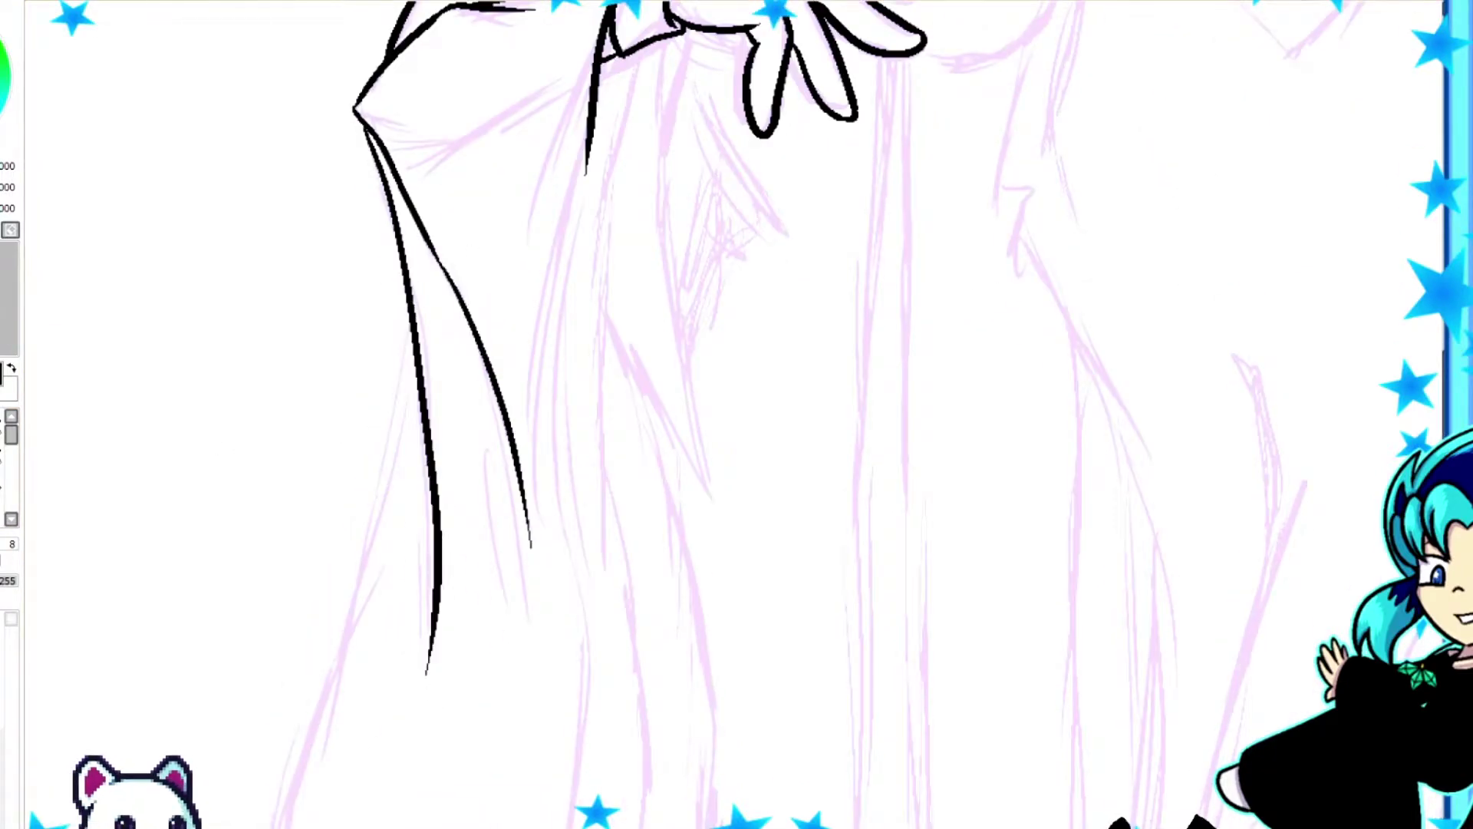
# Ink the jagged front edge of the robe from below the lowered hand down to the pointed train tip.
pyautogui.scroll(-3, 688, 414)
pyautogui.scroll(2, 844, 384)
pyautogui.moveTo(709, 198)
pyautogui.mouseDown()
pyautogui.moveTo(516, 743)
pyautogui.moveTo(315, 749)
pyautogui.moveTo(723, 725)
pyautogui.moveTo(291, 763)
pyautogui.mouseUp()
pyautogui.hotkey('ctrl', 'z')
pyautogui.moveTo(735, 214)
pyautogui.mouseDown()
pyautogui.moveTo(587, 766)
pyautogui.moveTo(317, 756)
pyautogui.mouseUp()
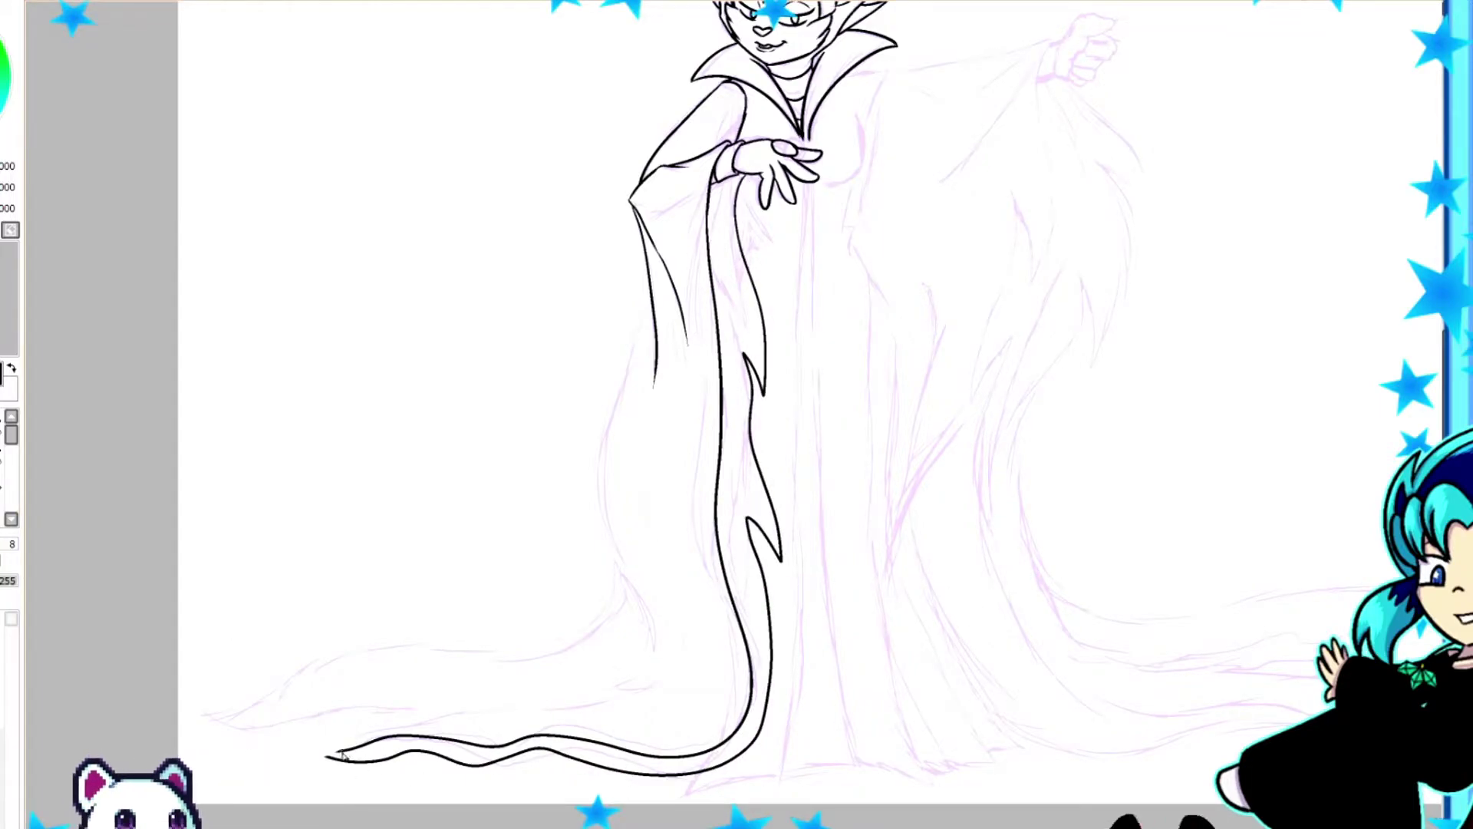
# Ink the robe's outer edge below the bent arm, its layered trailing train, and the inner folds.
pyautogui.moveTo(653, 290)
pyautogui.mouseDown()
pyautogui.moveTo(545, 707)
pyautogui.moveTo(281, 756)
pyautogui.mouseUp()
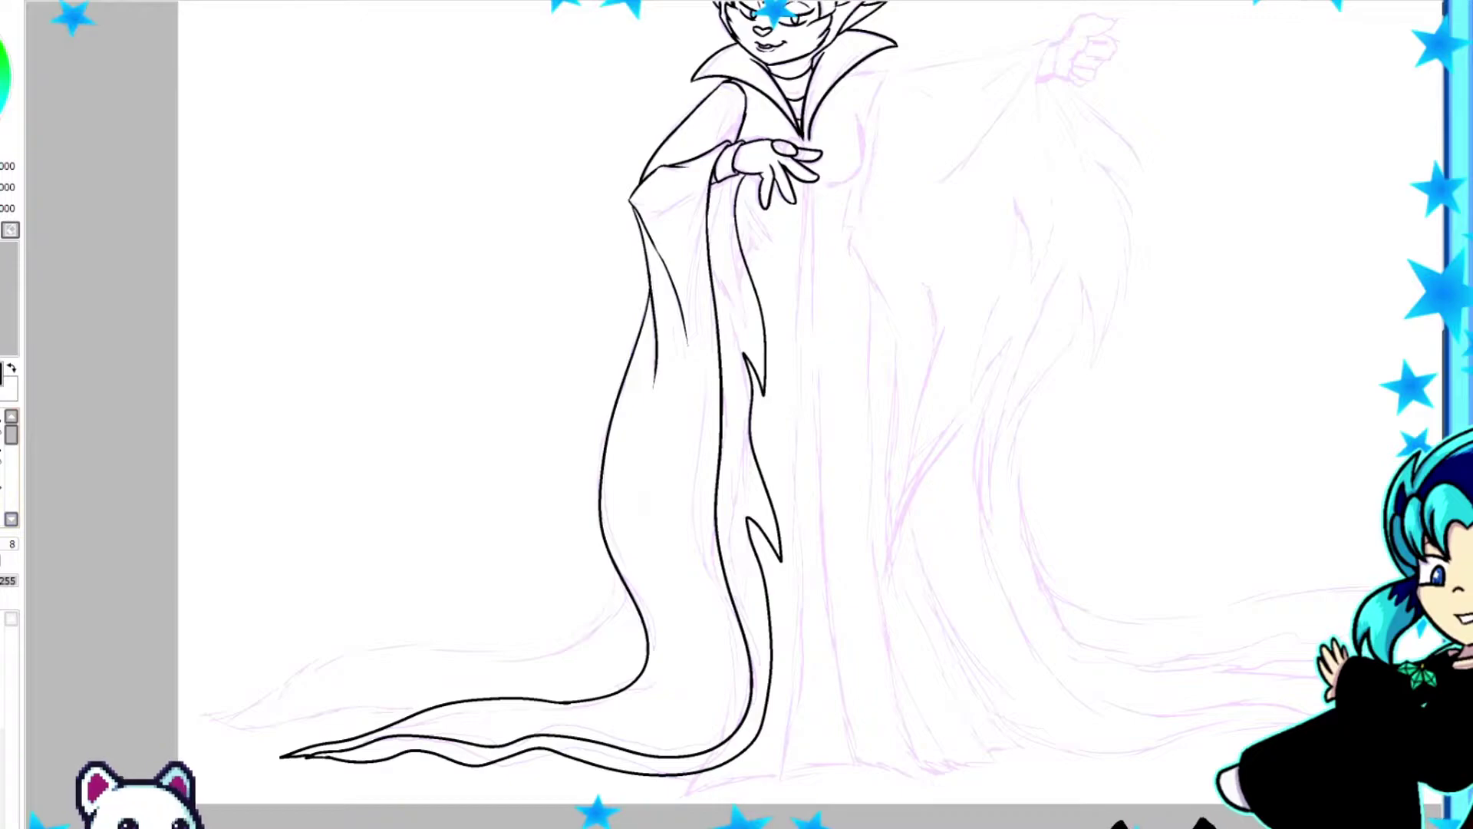
pyautogui.moveTo(626, 587)
pyautogui.mouseDown()
pyautogui.moveTo(355, 652)
pyautogui.moveTo(429, 705)
pyautogui.mouseUp()
pyautogui.moveTo(640, 614); pyautogui.dragTo(261, 725)
pyautogui.moveTo(537, 460); pyautogui.dragTo(290, 460)
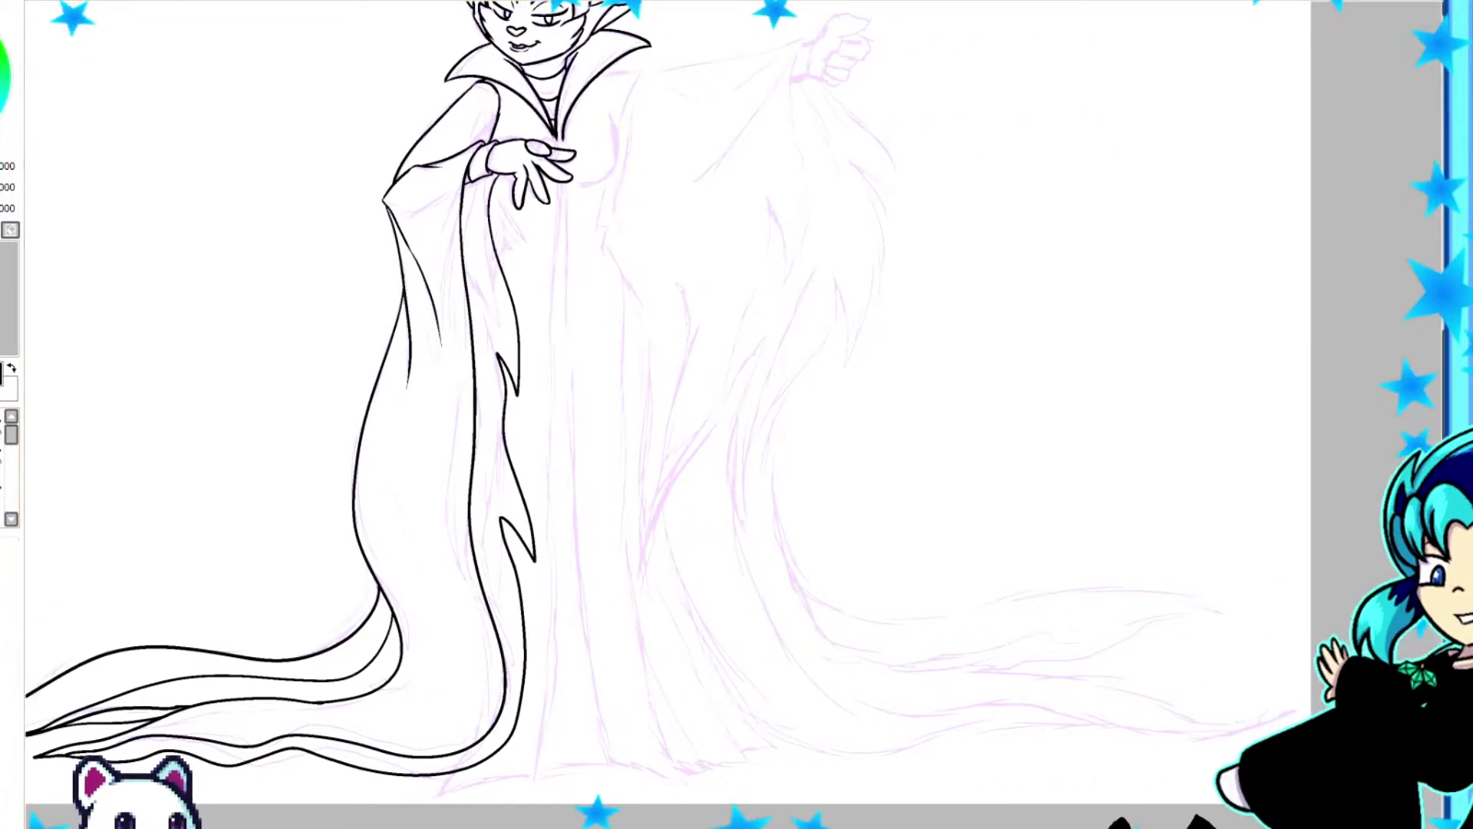
pyautogui.moveTo(418, 660)
pyautogui.mouseDown()
pyautogui.moveTo(733, 716)
pyautogui.moveTo(727, 626)
pyautogui.mouseUp()
pyautogui.press('Return')
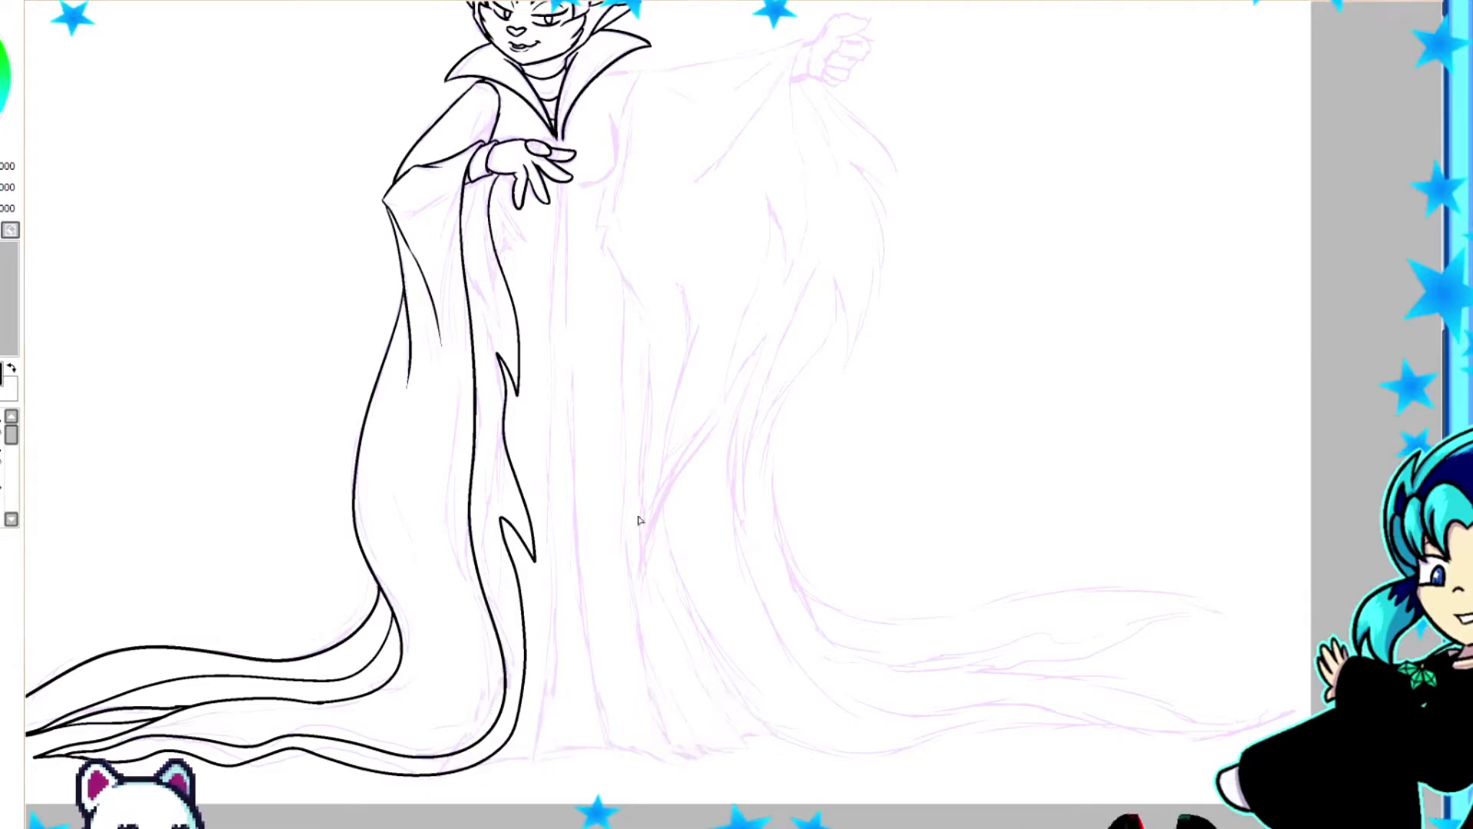
pyautogui.moveTo(337, 700); pyautogui.dragTo(395, 415)
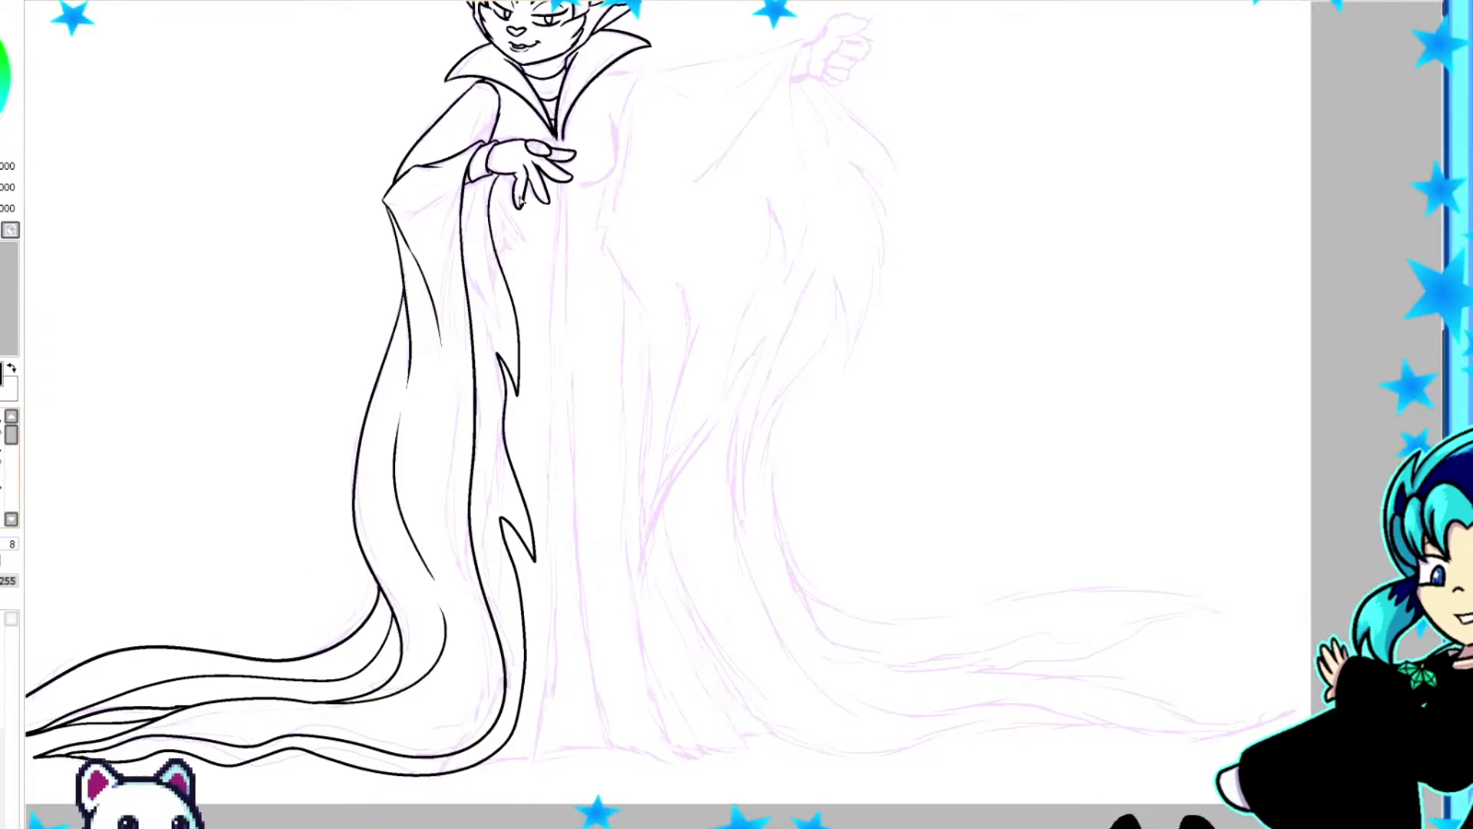
# Ink the raised arm's wide sleeve with its flame-like ragged edges and the layered train sweeping out below it.
pyautogui.moveTo(653, 71)
pyautogui.mouseDown()
pyautogui.moveTo(806, 45)
pyautogui.moveTo(761, 292)
pyautogui.moveTo(1227, 738)
pyautogui.mouseUp()
pyautogui.moveTo(823, 84)
pyautogui.mouseDown()
pyautogui.moveTo(793, 505)
pyautogui.moveTo(1286, 716)
pyautogui.mouseUp()
pyautogui.moveTo(771, 430)
pyautogui.mouseDown()
pyautogui.moveTo(1274, 639)
pyautogui.moveTo(941, 683)
pyautogui.mouseUp()
pyautogui.moveTo(1210, 652); pyautogui.dragTo(838, 658)
# Ink the chest and waist, the robe's inner edge, and the gown's side with its lower folds below the raised arm.
pyautogui.moveTo(622, 108); pyautogui.dragTo(652, 315)
pyautogui.moveTo(679, 280)
pyautogui.mouseDown()
pyautogui.moveTo(664, 516)
pyautogui.moveTo(1232, 737)
pyautogui.mouseUp()
pyautogui.moveTo(611, 260); pyautogui.dragTo(650, 466)
pyautogui.moveTo(627, 303); pyautogui.dragTo(680, 767)
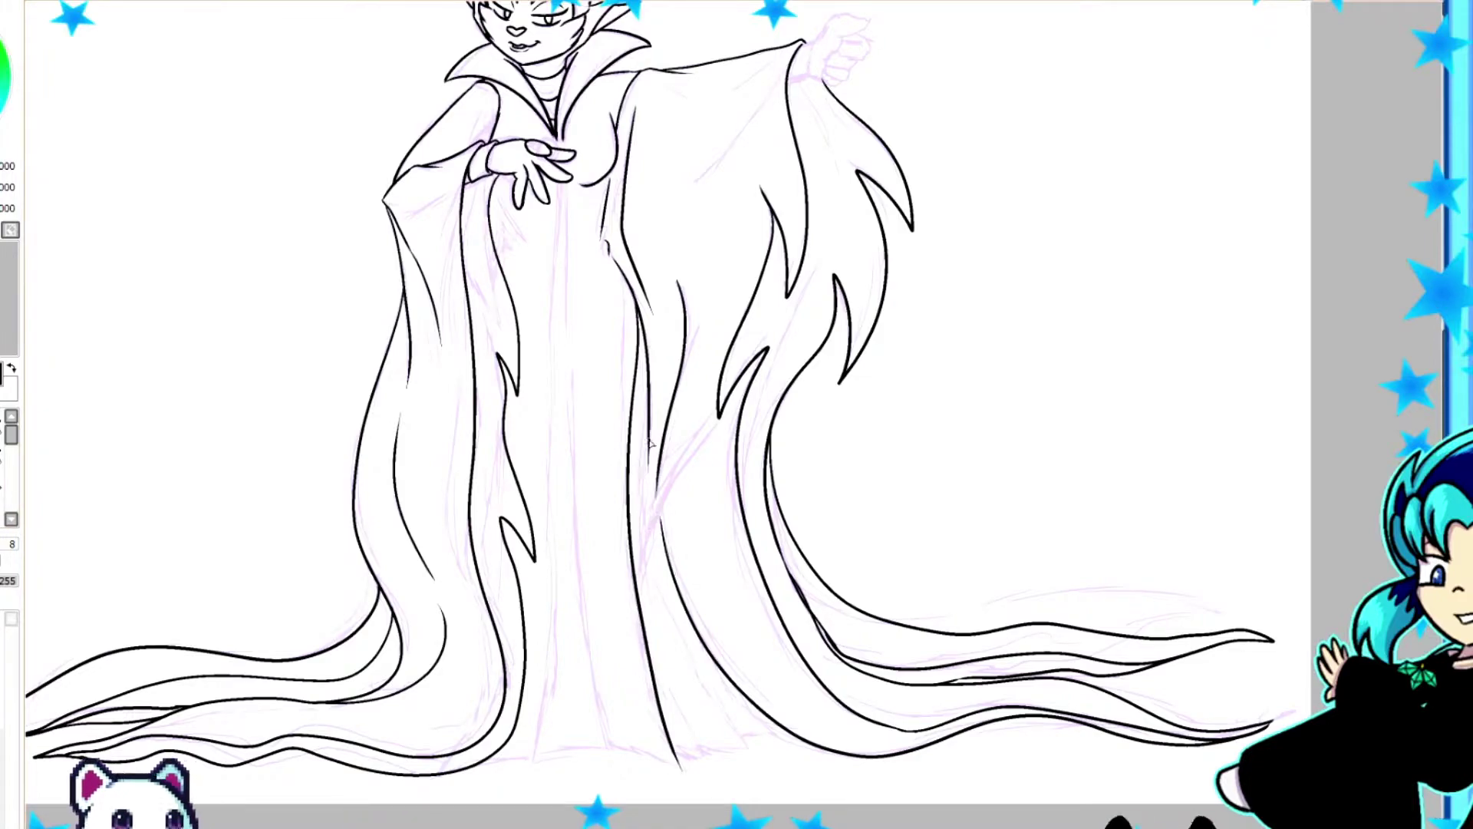
pyautogui.moveTo(652, 531); pyautogui.dragTo(755, 748)
pyautogui.hotkey('ctrl', 'z')
pyautogui.moveTo(651, 497); pyautogui.dragTo(786, 735)
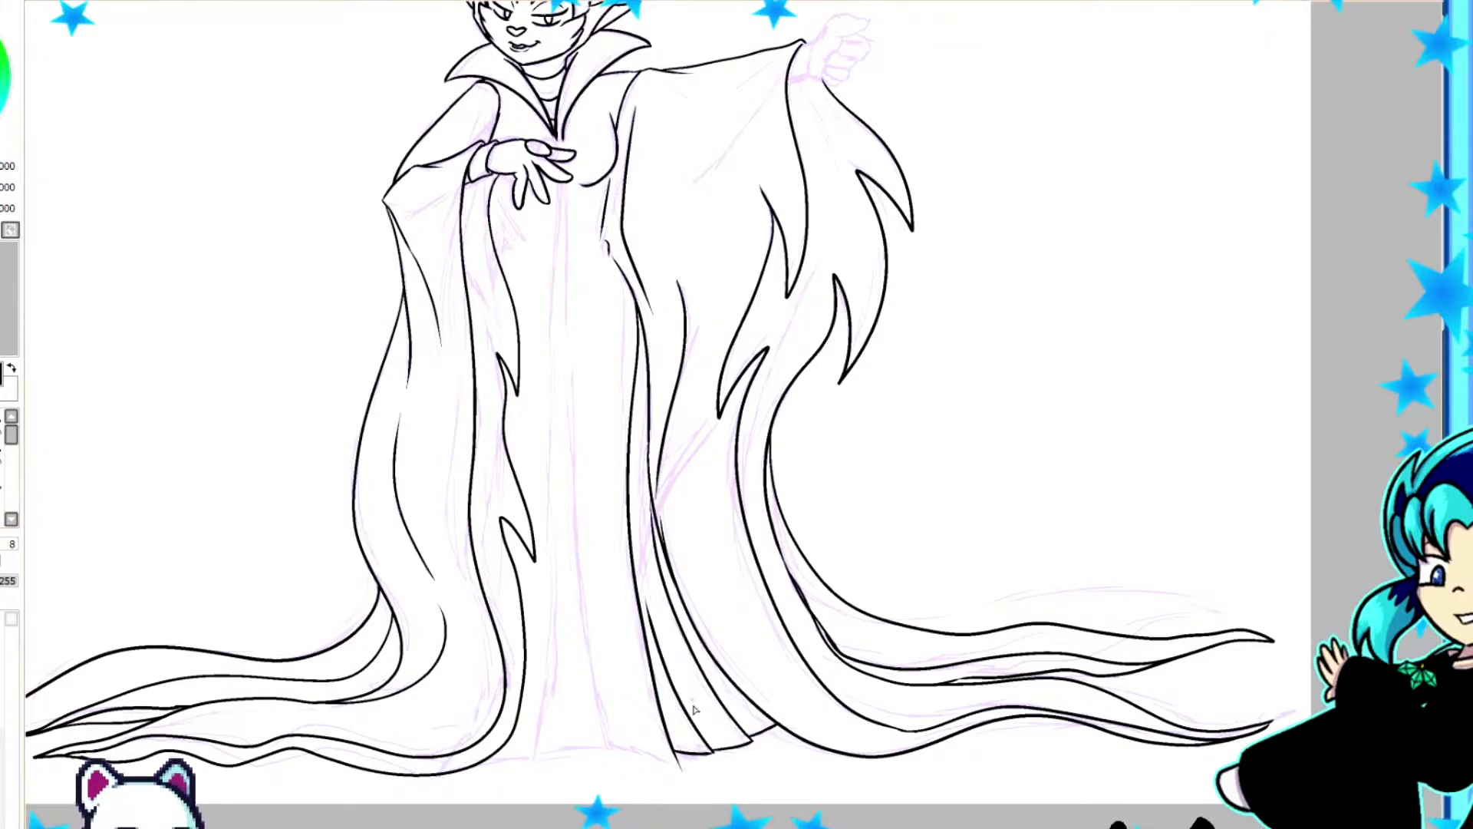
# Ink the two long front panel lines from the collar down to the floor and close the gown's hem.
pyautogui.moveTo(562, 119); pyautogui.dragTo(572, 606)
pyautogui.hotkey('ctrl', 'z')
pyautogui.moveTo(564, 222)
pyautogui.mouseDown()
pyautogui.moveTo(571, 756)
pyautogui.moveTo(603, 750)
pyautogui.mouseUp()
pyautogui.moveTo(563, 130); pyautogui.dragTo(545, 759)
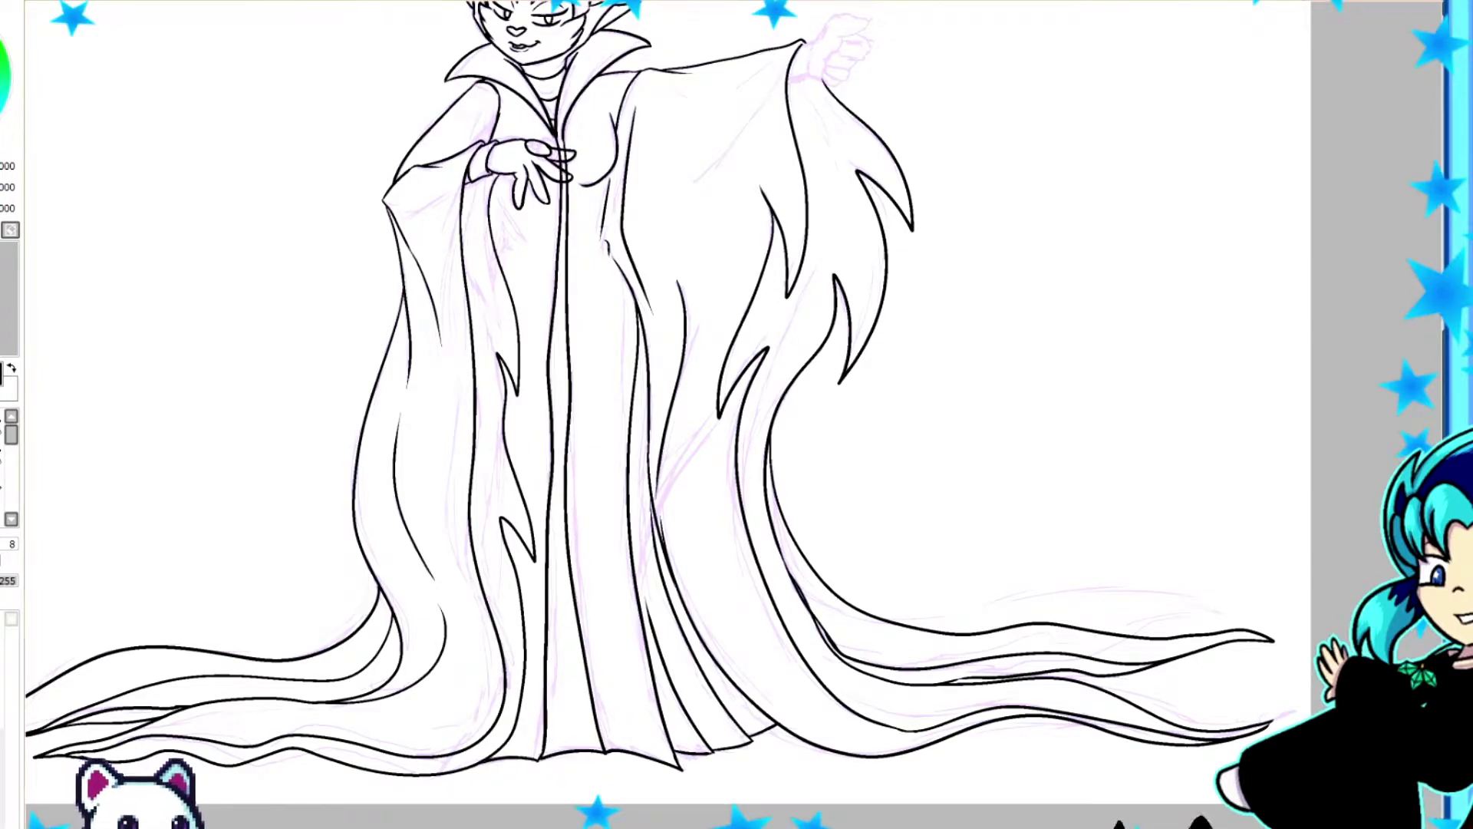
# Erase the front panel lines that cross the first finger of the lowered hand.
pyautogui.scroll(3, 572, 421)
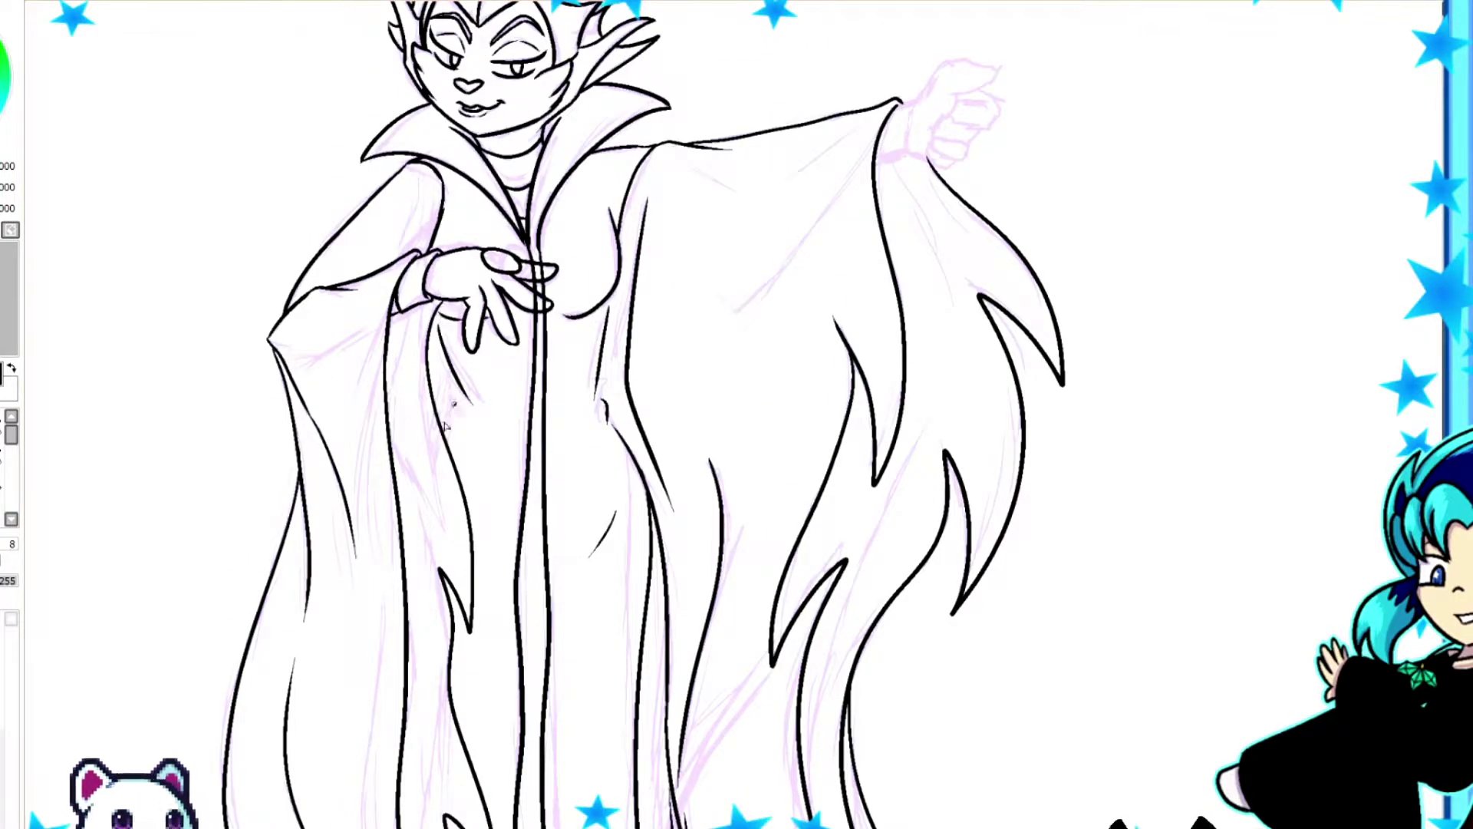
pyautogui.scroll(5, 457, 405)
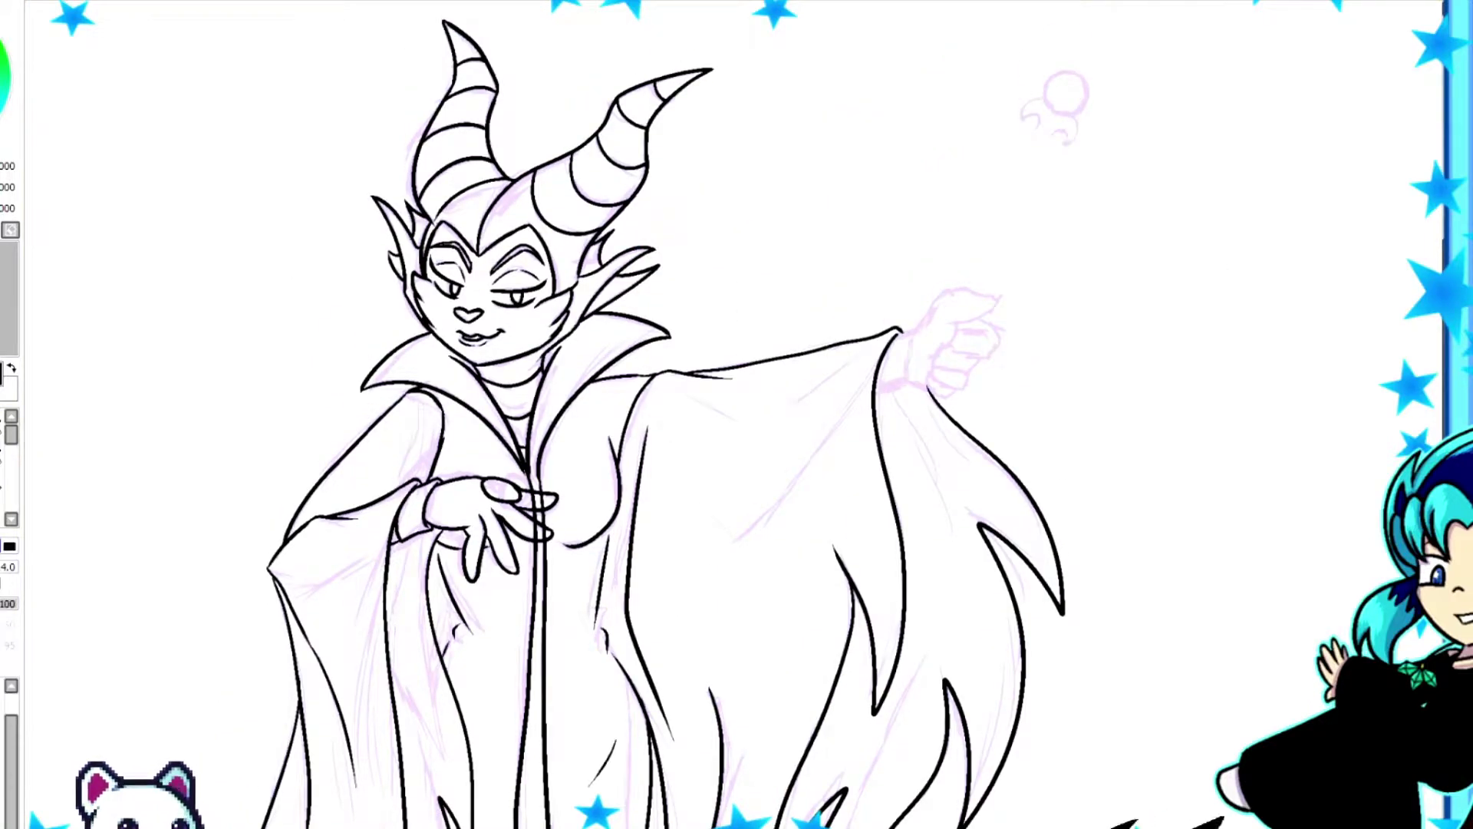
pyautogui.scroll(2, 527, 507)
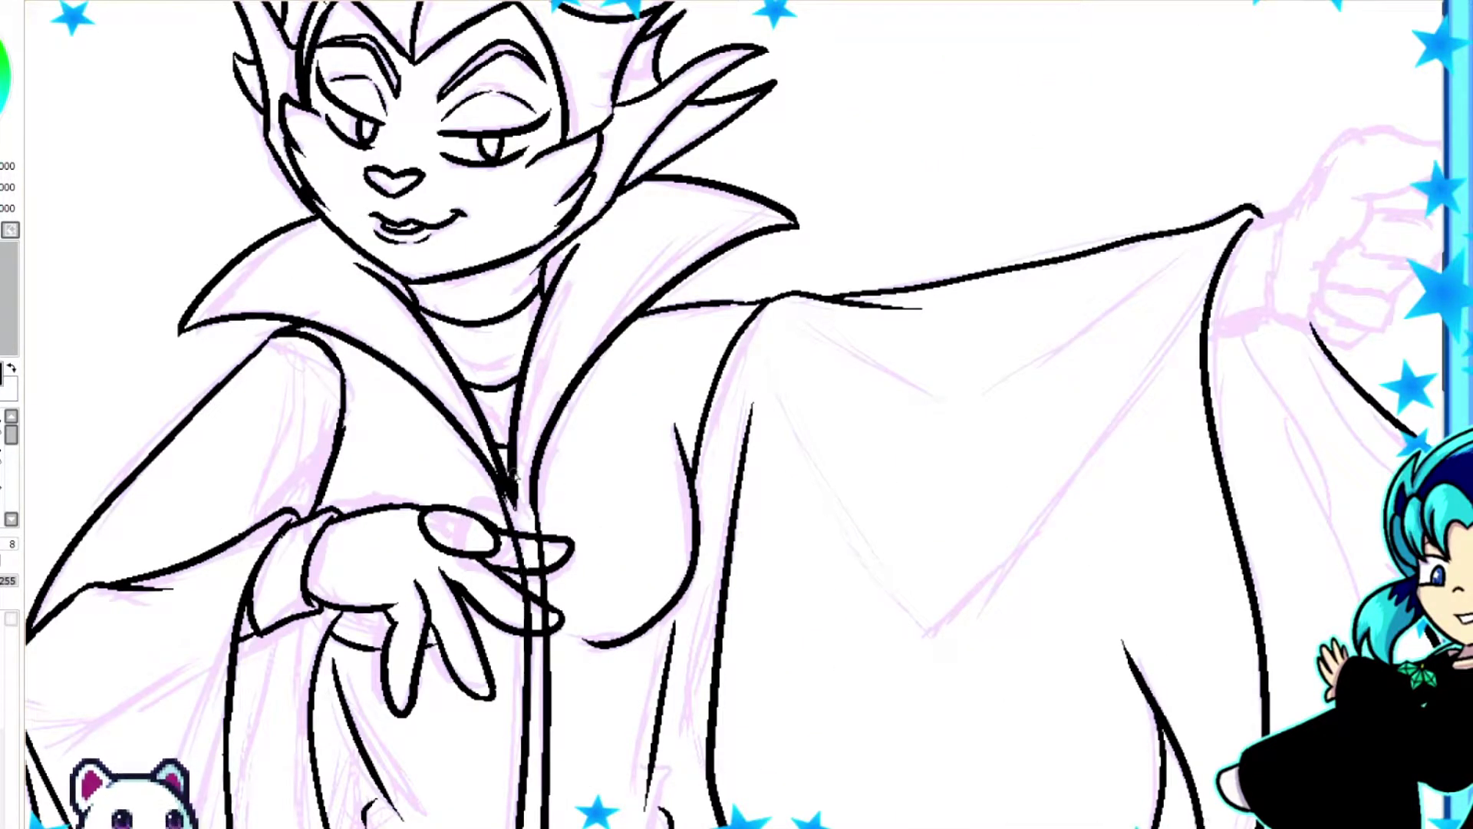
pyautogui.press('n')
pyautogui.moveTo(512, 554); pyautogui.dragTo(547, 562)
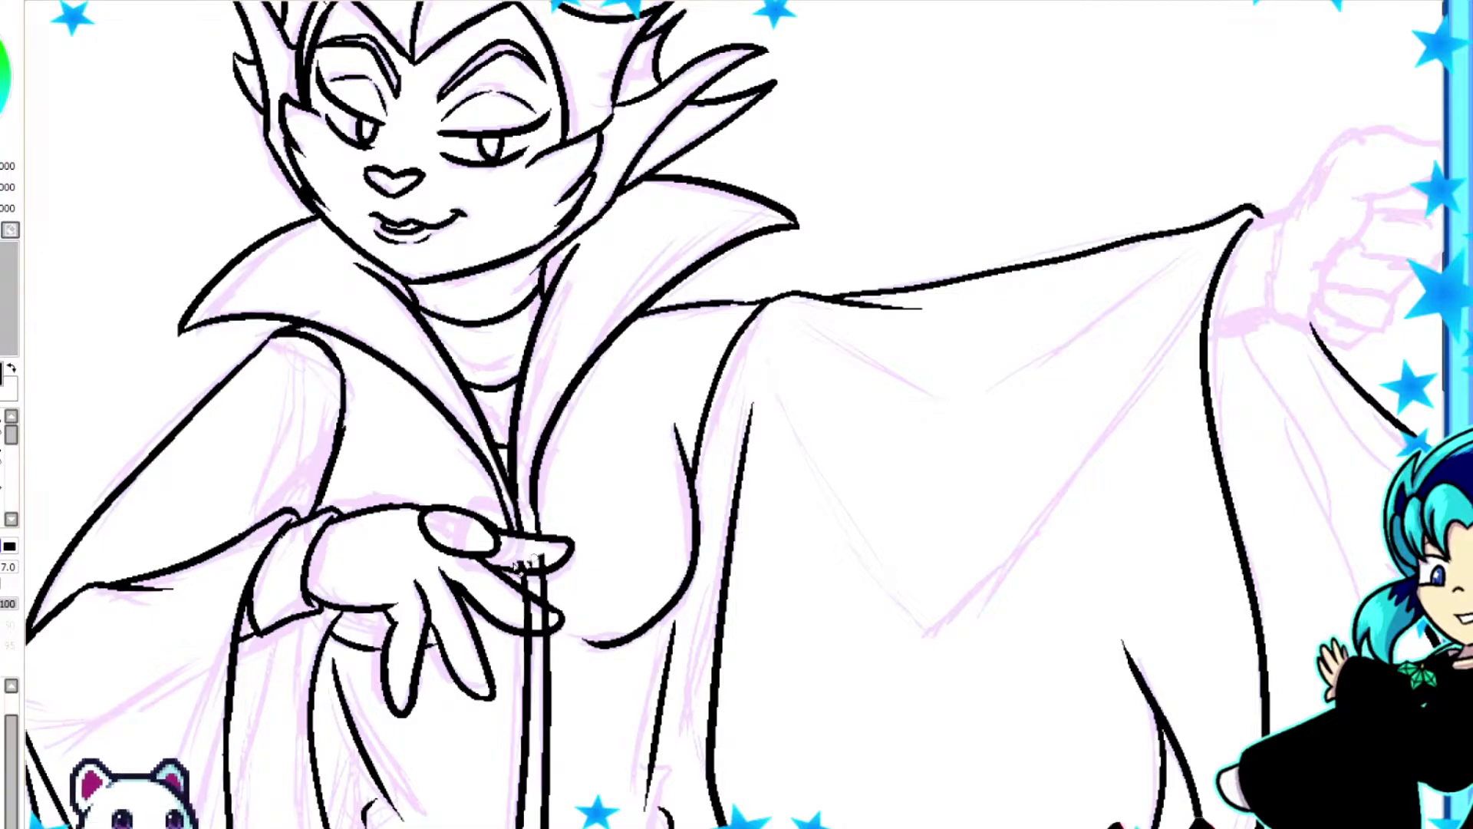
pyautogui.scroll(-3, 554, 625)
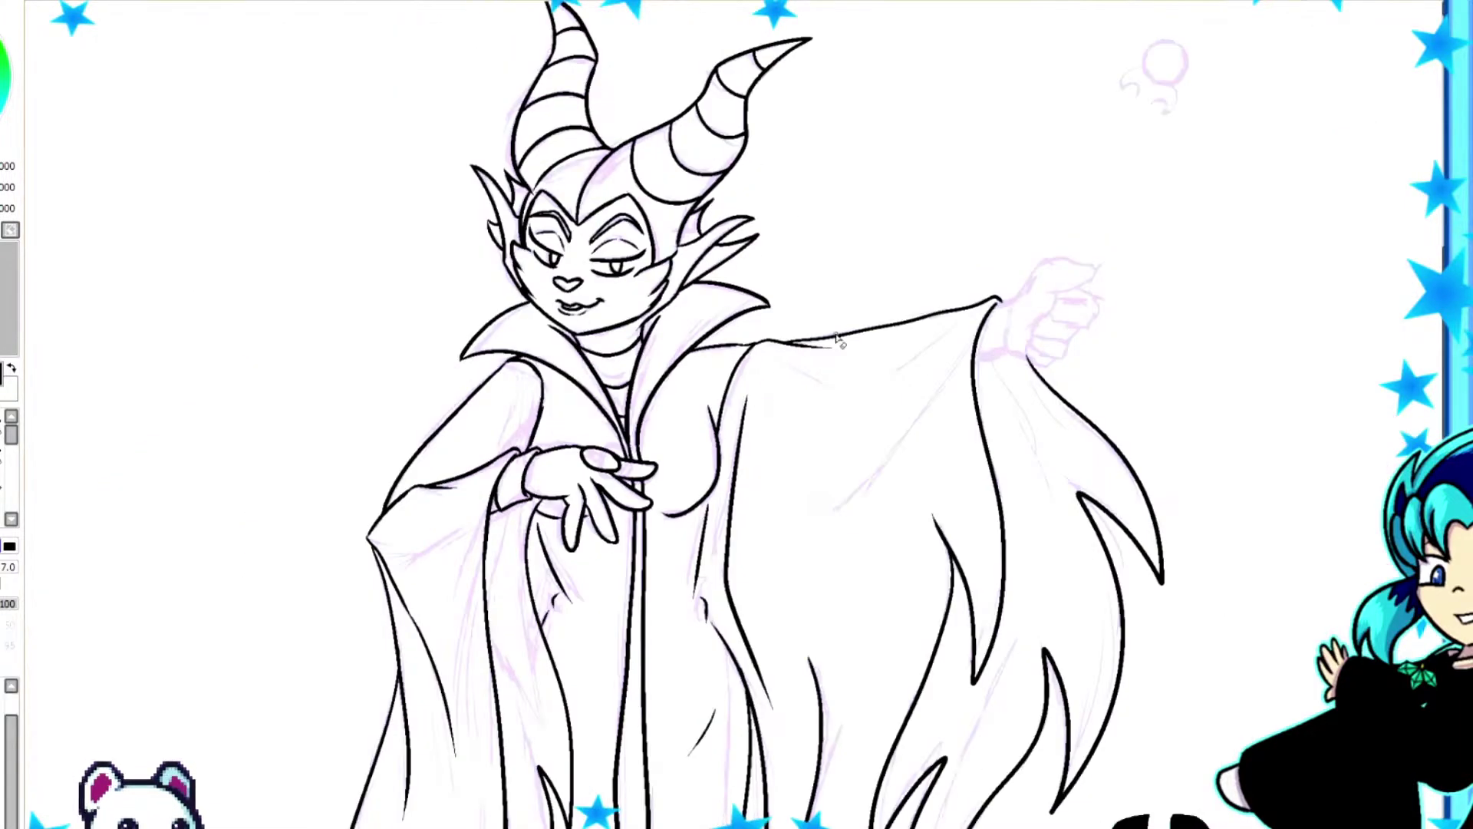
# Ink the cuff and the raised fist with its thumb and curled fingers.
pyautogui.scroll(4, 508, 426)
pyautogui.moveTo(485, 429); pyautogui.dragTo(475, 532)
pyautogui.moveTo(491, 430)
pyautogui.mouseDown()
pyautogui.moveTo(606, 366)
pyautogui.moveTo(564, 411)
pyautogui.mouseUp()
pyautogui.moveTo(633, 403)
pyautogui.mouseDown()
pyautogui.moveTo(656, 457)
pyautogui.moveTo(549, 484)
pyautogui.moveTo(633, 437)
pyautogui.mouseUp()
pyautogui.hotkey('ctrl', 'z')
pyautogui.moveTo(545, 499)
pyautogui.mouseDown()
pyautogui.moveTo(637, 480)
pyautogui.moveTo(591, 529)
pyautogui.mouseUp()
pyautogui.moveTo(572, 541); pyautogui.dragTo(557, 564)
pyautogui.scroll(-3, 549, 480)
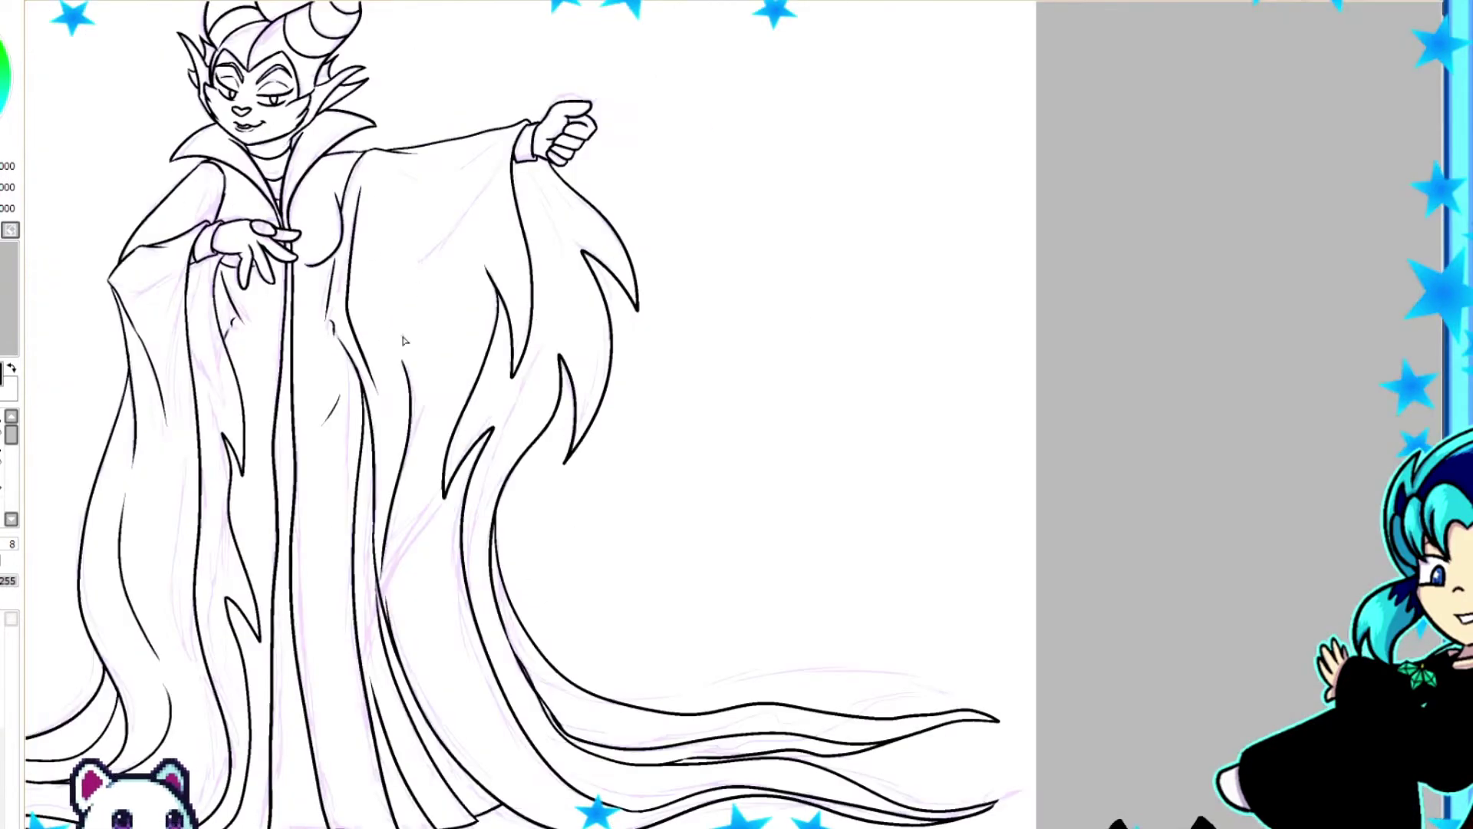
# Draw a long straight vertical line for the staff over the faded line art and move it beside the figure.
pyautogui.scroll(-2, 494, 167)
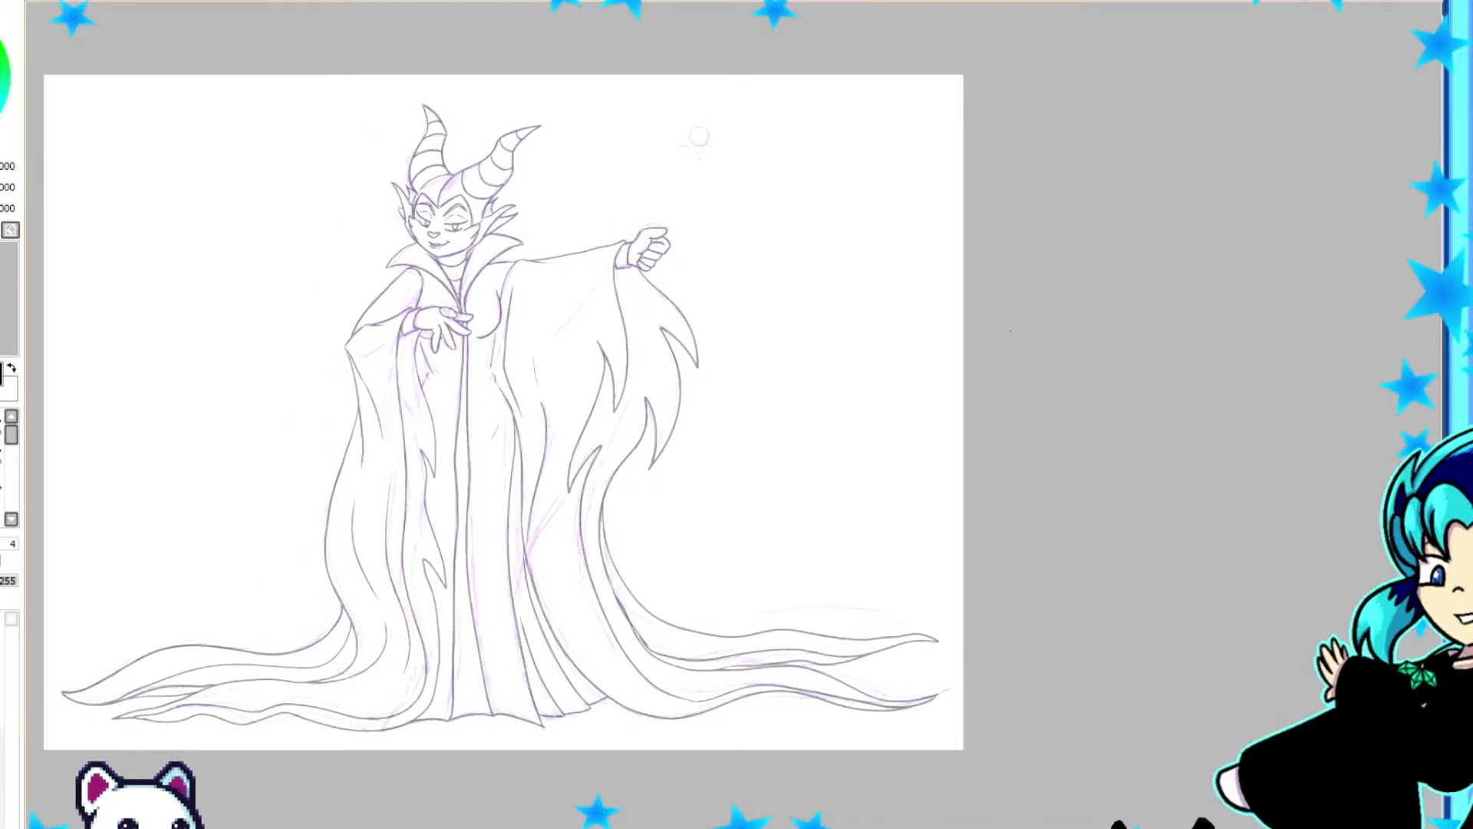
pyautogui.scroll(2, 798, 246)
pyautogui.press('n')
pyautogui.moveTo(421, 138); pyautogui.dragTo(424, 825)
pyautogui.scroll(-2, 520, 470)
pyautogui.moveTo(520, 470); pyautogui.dragTo(868, 339)
pyautogui.scroll(2, 868, 338)
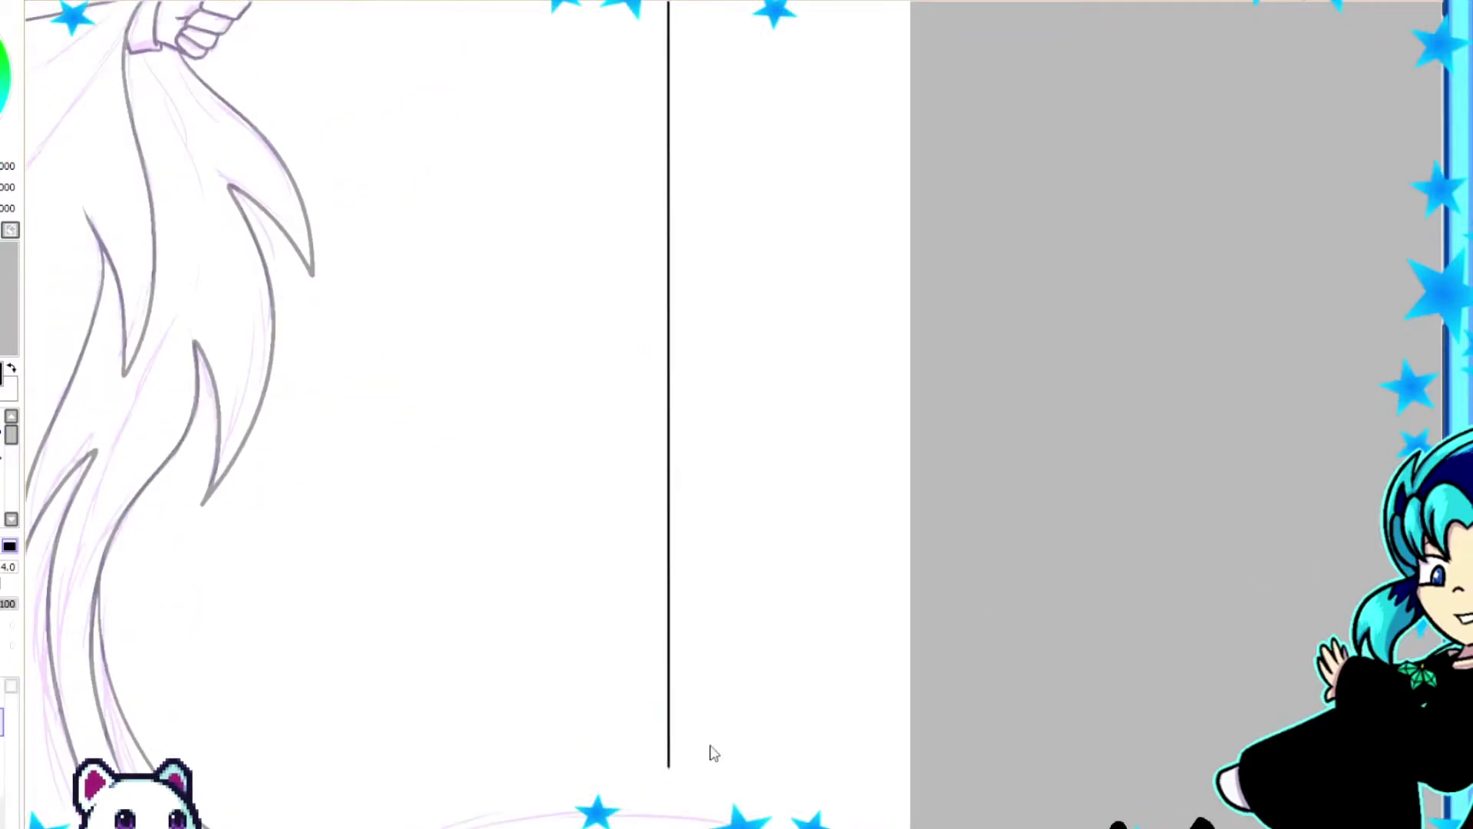
# Rotate the staff line into a diagonal running through the raised fist toward the sketched orb.
pyautogui.scroll(-2, 669, 775)
pyautogui.scroll(2, 1069, 328)
pyautogui.moveTo(637, 292)
pyautogui.mouseDown()
pyautogui.moveTo(690, 402)
pyautogui.moveTo(643, 125)
pyautogui.moveTo(560, 103)
pyautogui.mouseUp()
pyautogui.hotkey('ctrl', 't')
pyautogui.moveTo(489, 288)
pyautogui.mouseDown()
pyautogui.moveTo(497, 319)
pyautogui.moveTo(529, 253)
pyautogui.moveTo(516, 276)
pyautogui.mouseUp()
pyautogui.press('Return')
# Duplicate the diagonal line and offset the copy beside the original to form both edges of the staff's shaft.
pyautogui.hotkey('ctrl', 'c')
pyautogui.hotkey('ctrl', 'v')
pyautogui.hotkey('ctrl', 't')
pyautogui.moveTo(516, 328)
pyautogui.mouseDown()
pyautogui.moveTo(542, 345)
pyautogui.moveTo(515, 331)
pyautogui.mouseUp()
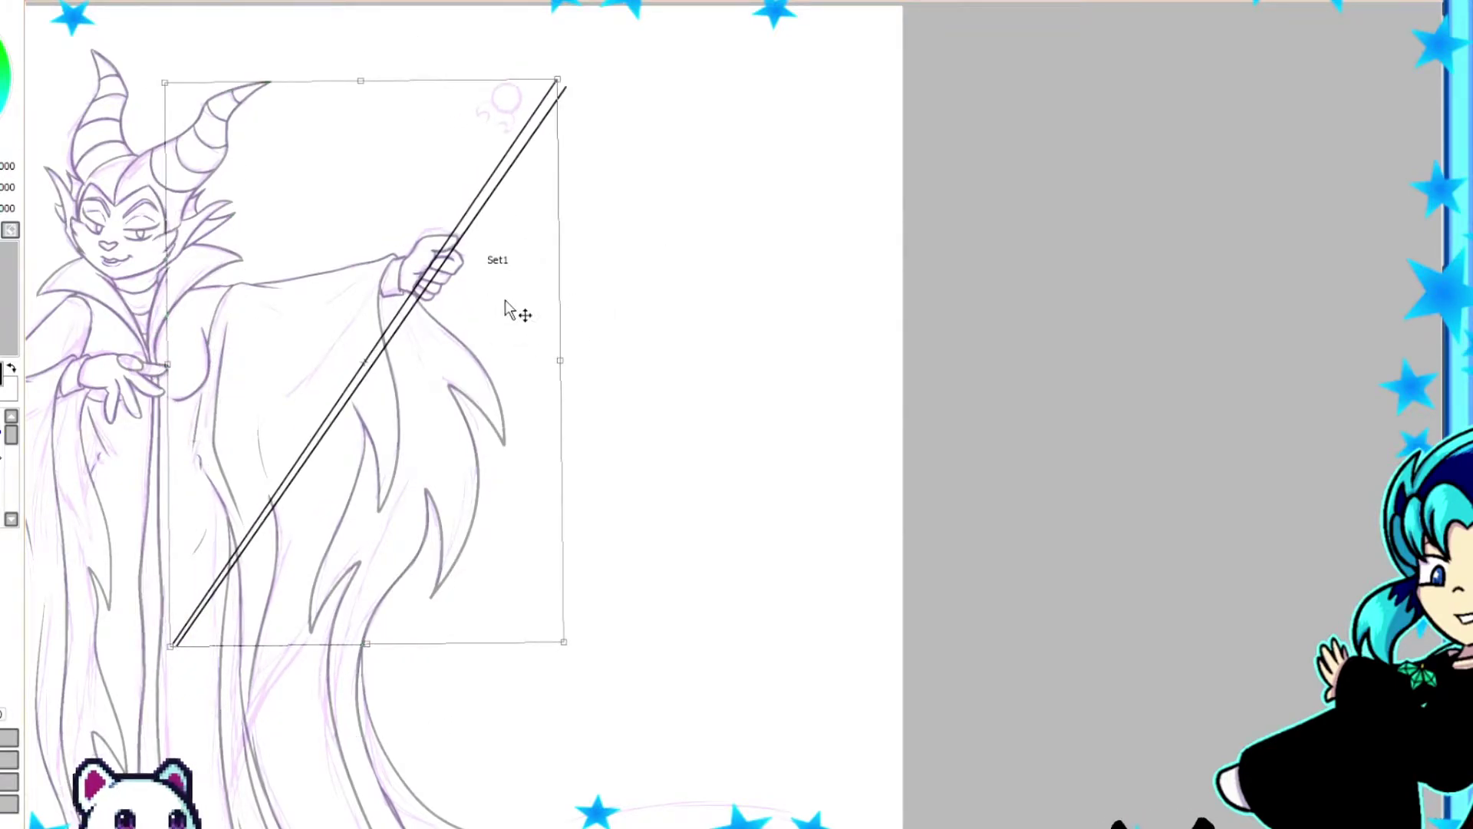
pyautogui.press('Return')
# Ink the staff's head with two curved, hooked prongs below the sketched orb.
pyautogui.scroll(5, 516, 331)
pyautogui.scroll(5, 515, 331)
pyautogui.hscroll(5, 692, 88)
pyautogui.moveTo(620, 230); pyautogui.dragTo(888, 93)
pyautogui.scroll(4, 1013, 302)
pyautogui.hotkey('ctrl', 'd')
pyautogui.press('n')
pyautogui.moveTo(817, 366)
pyautogui.mouseDown()
pyautogui.moveTo(778, 358)
pyautogui.moveTo(865, 345)
pyautogui.mouseUp()
pyautogui.moveTo(856, 395)
pyautogui.mouseDown()
pyautogui.moveTo(897, 389)
pyautogui.moveTo(887, 432)
pyautogui.mouseUp()
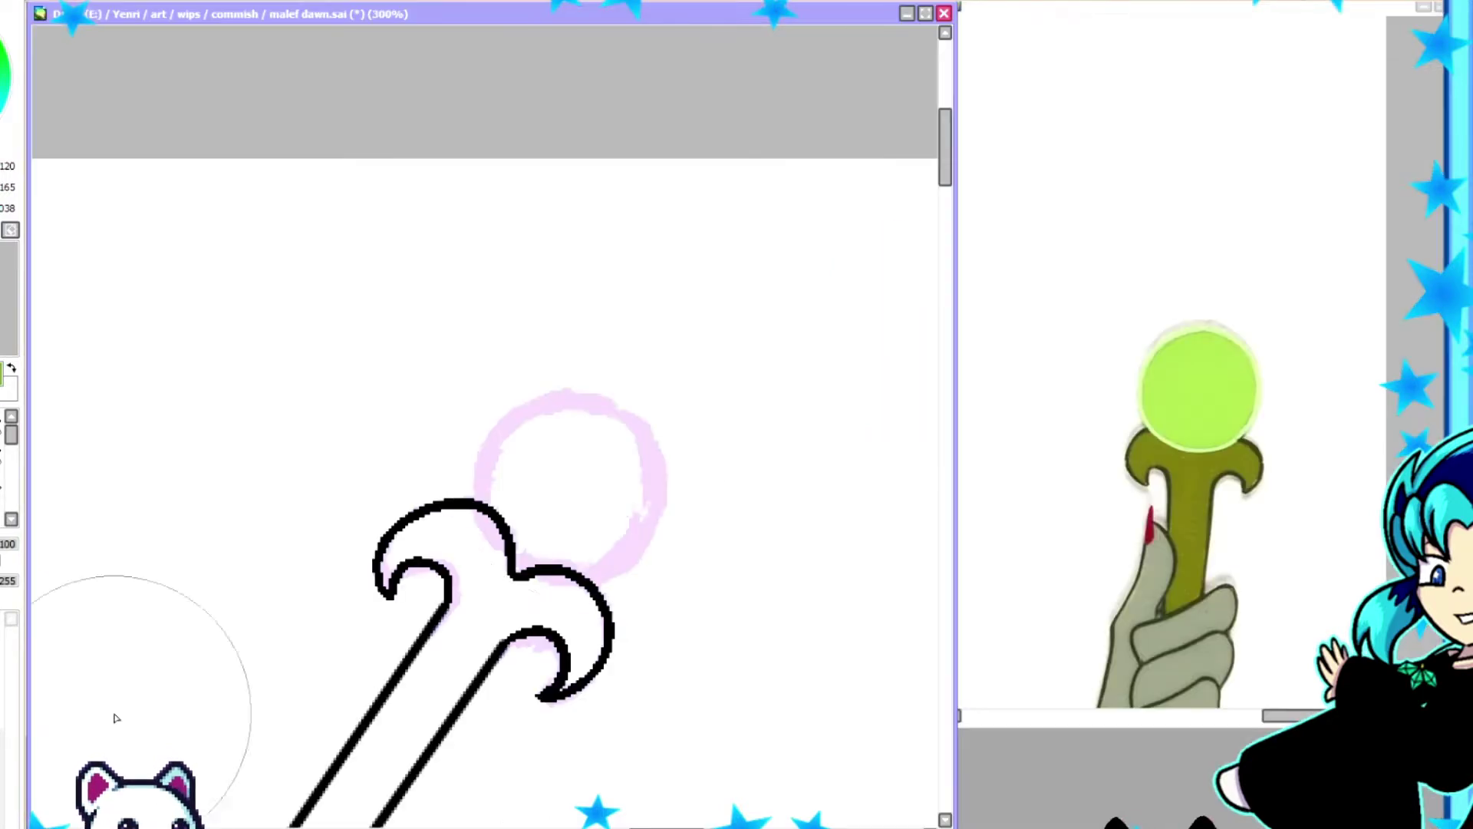
# Paint the orb on the staff's head as a bright green disc with a darker green rim and pale highlights.
pyautogui.click(582, 483)
pyautogui.click(580, 484)
pyautogui.scroll(-2, 625, 509)
pyautogui.scroll(2, 625, 510)
pyautogui.moveTo(528, 522); pyautogui.dragTo(537, 583)
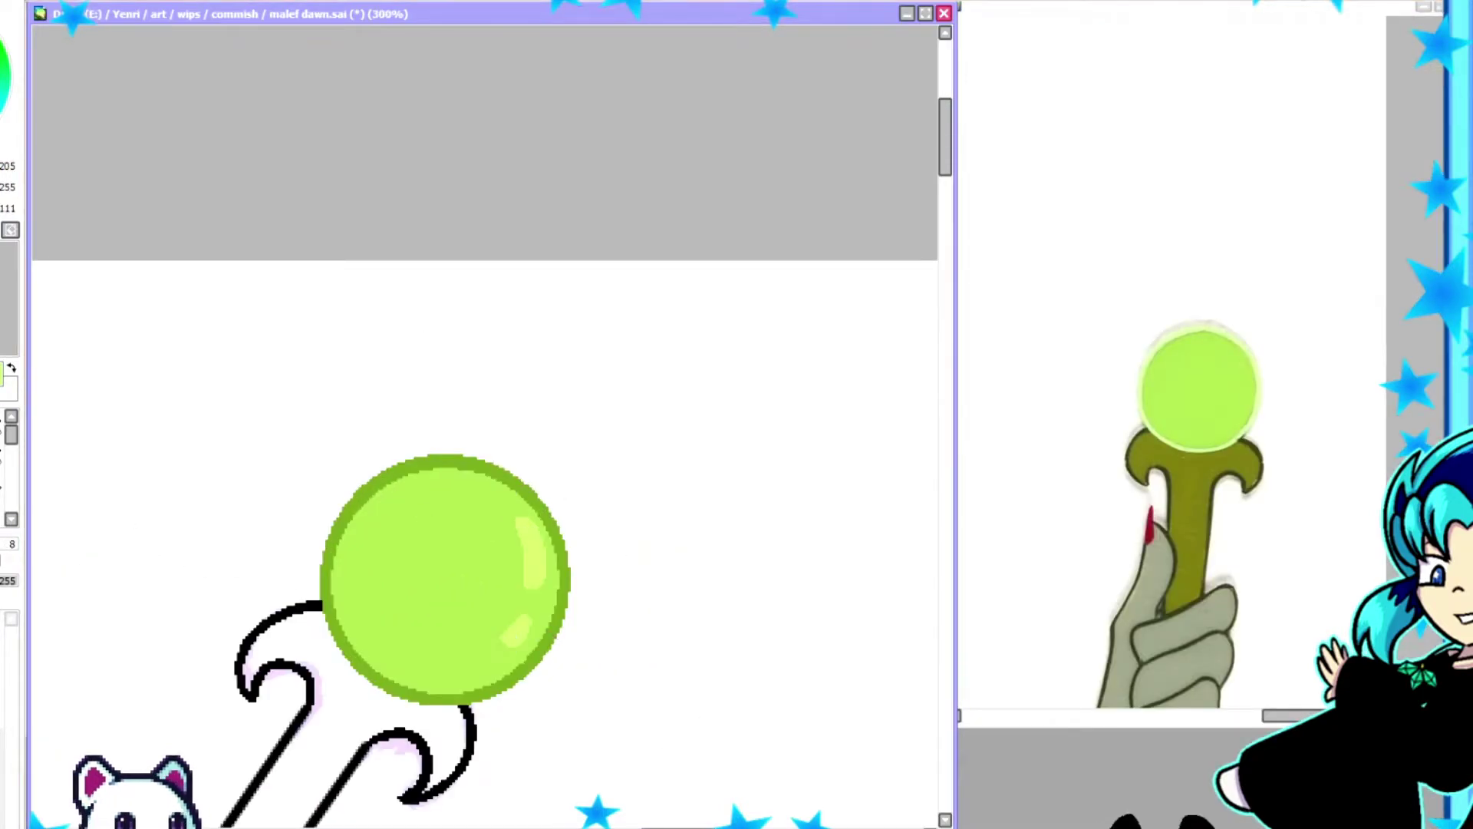
# Blend a soft yellow glow around the rim of the green orb.
pyautogui.press('v')
pyautogui.moveTo(372, 493); pyautogui.dragTo(530, 679)
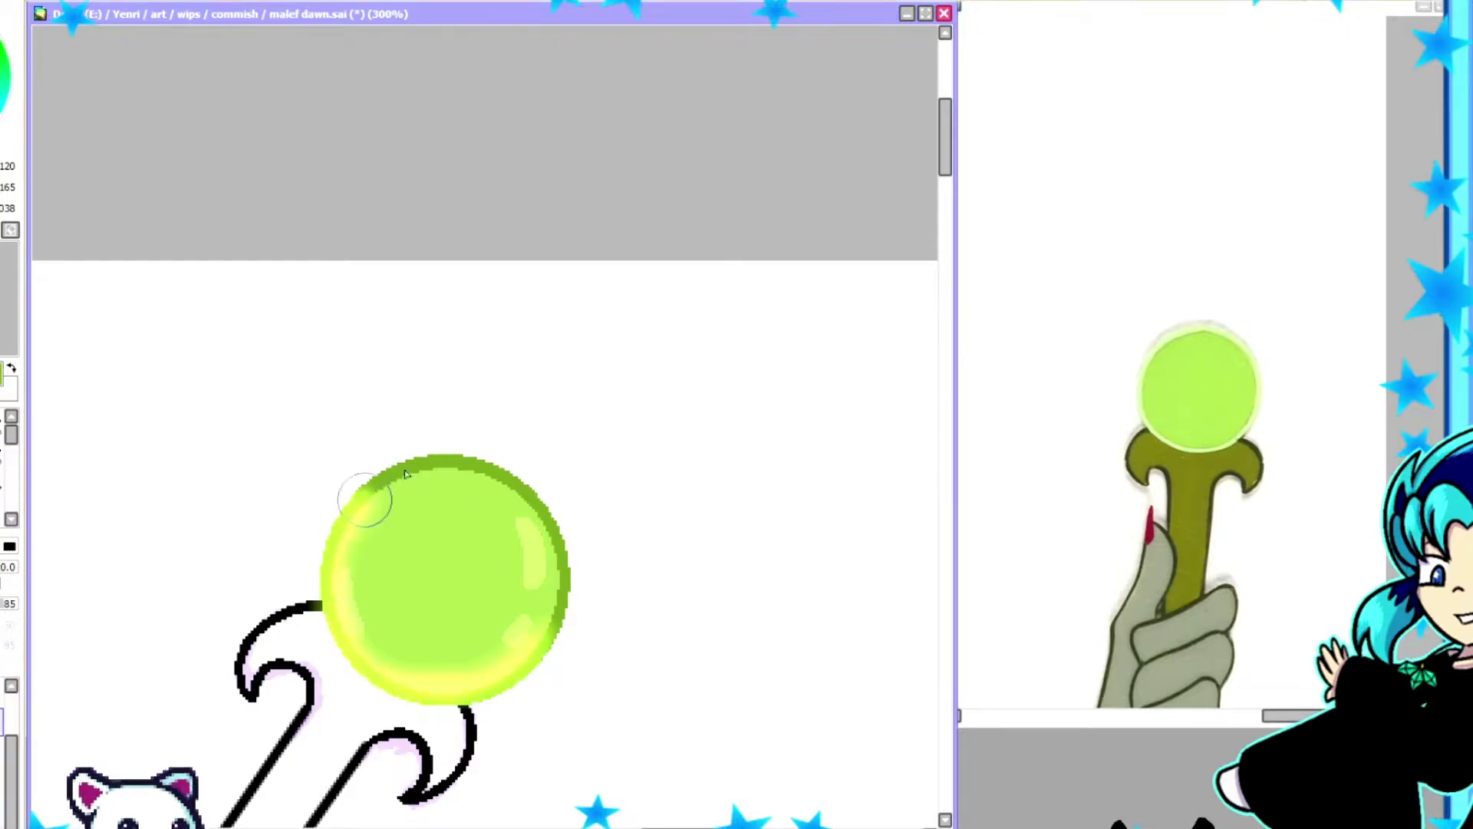
pyautogui.moveTo(353, 519); pyautogui.dragTo(453, 694)
pyautogui.scroll(-4, 410, 526)
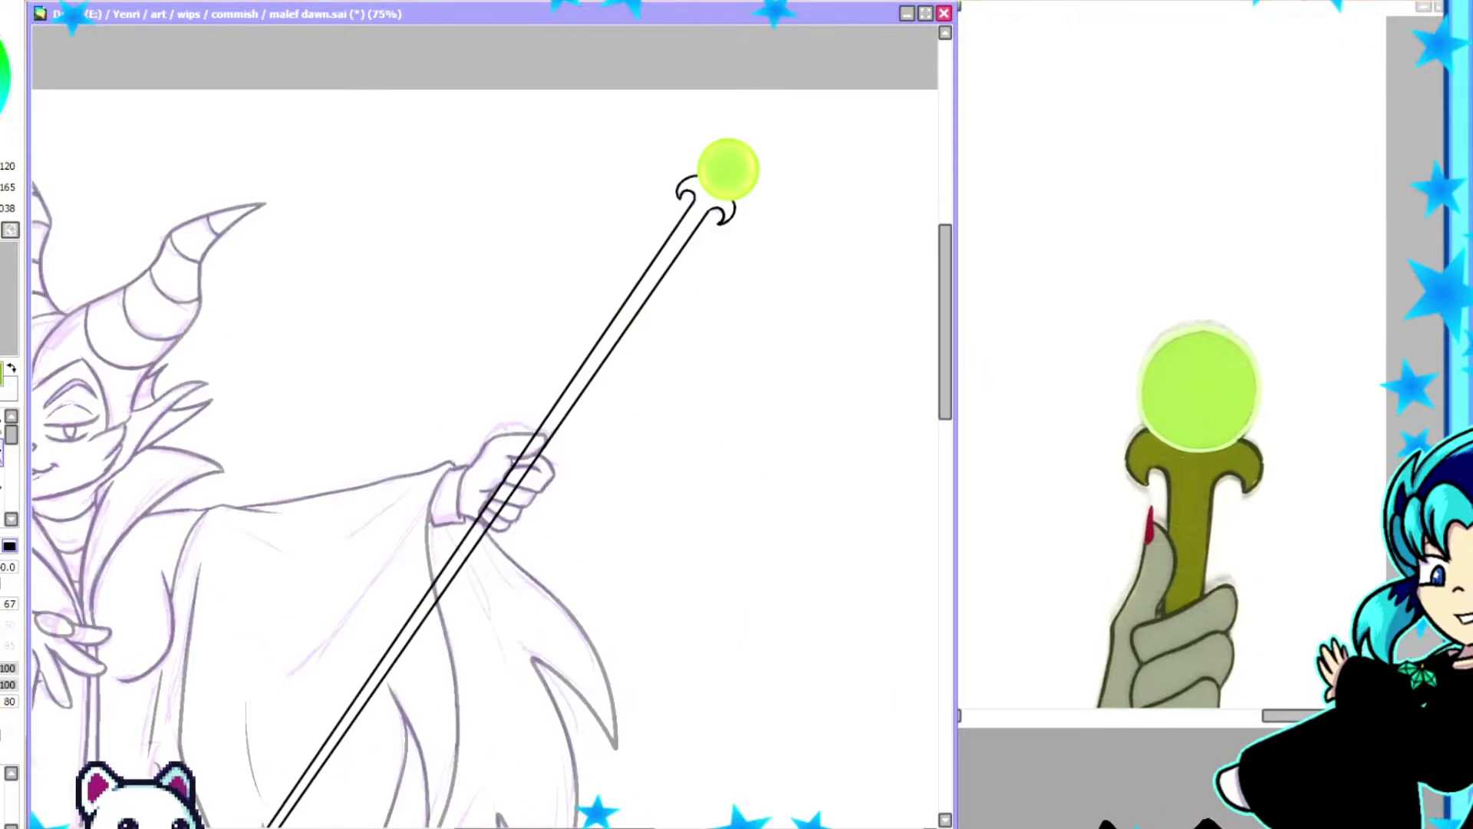
# Fill the staff's shaft and hooked prongs with olive green.
pyautogui.click(691, 196)
pyautogui.scroll(3, 691, 196)
pyautogui.scroll(2, 706, 395)
pyautogui.scroll(-4, 438, 417)
pyautogui.scroll(2, 439, 416)
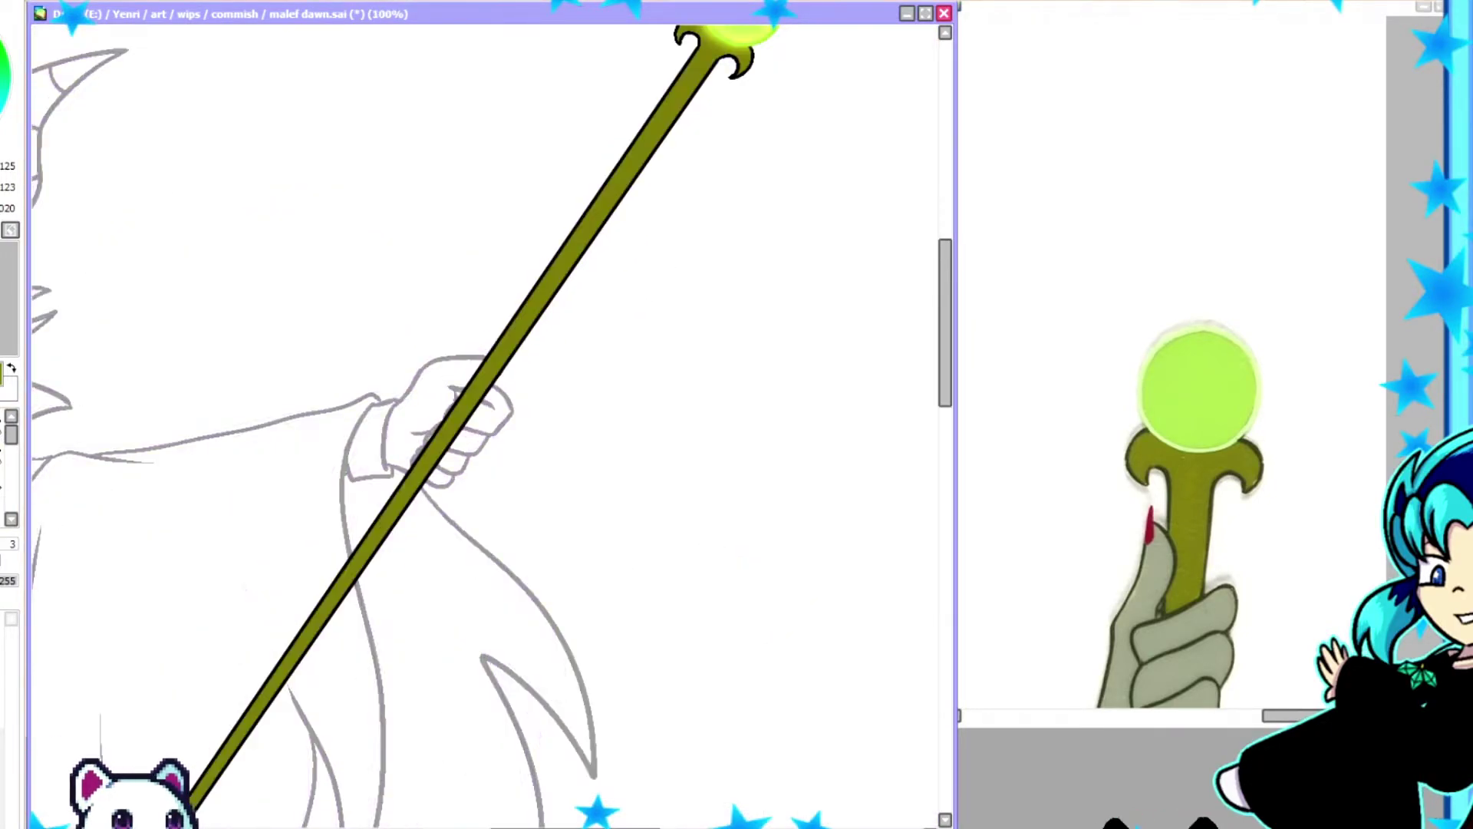
# Erase the parts of the staff covering the fingers and thumb so the raised fist grips the shaft.
pyautogui.scroll(2, 305, 583)
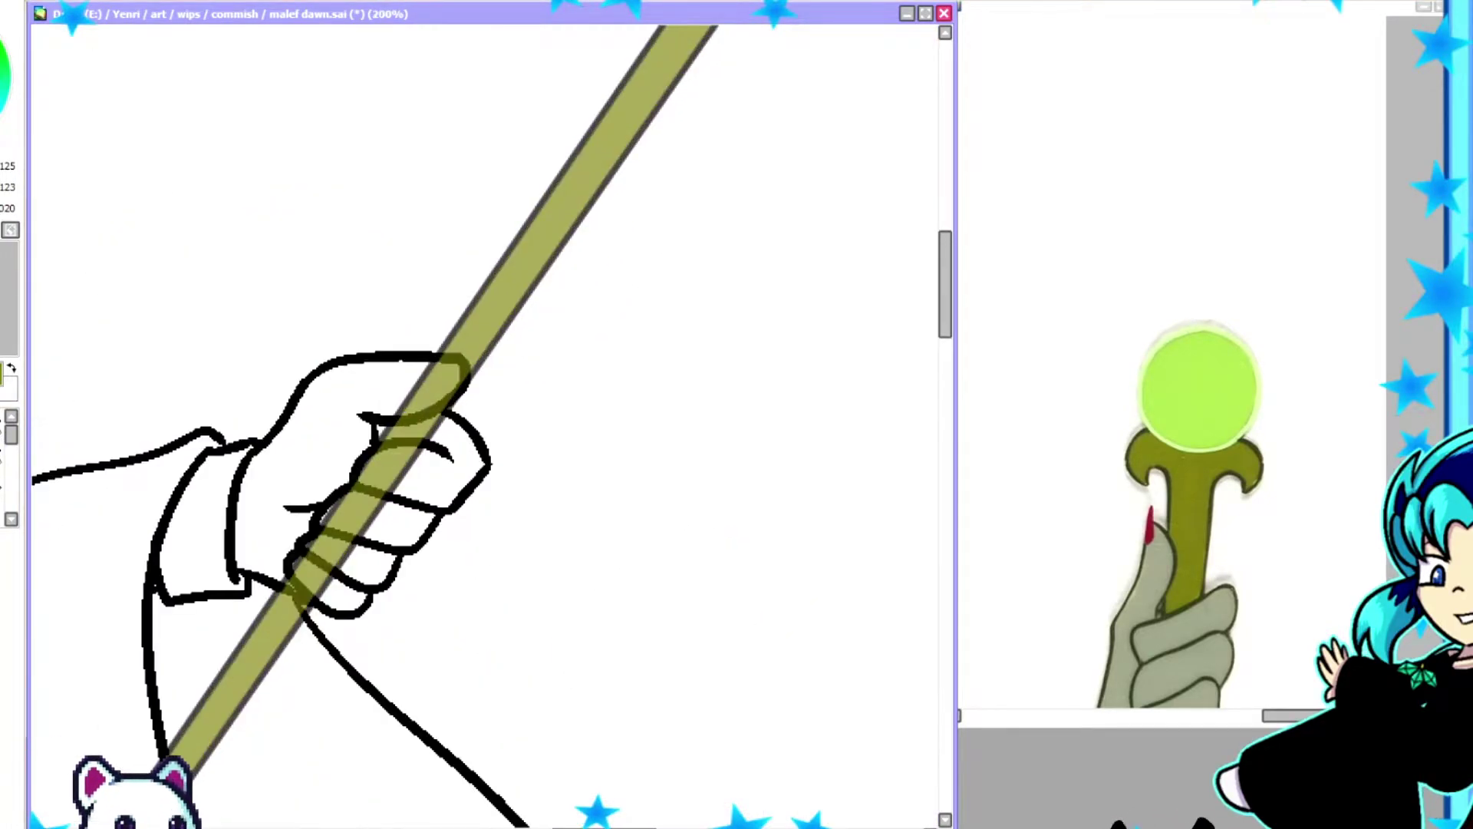
pyautogui.press('e')
pyautogui.moveTo(299, 584)
pyautogui.mouseDown()
pyautogui.moveTo(369, 529)
pyautogui.moveTo(402, 470)
pyautogui.moveTo(391, 461)
pyautogui.mouseUp()
pyautogui.press('w')
pyautogui.click(428, 453)
pyautogui.press('b')
pyautogui.hotkey('ctrl', 'd')
pyautogui.moveTo(427, 400); pyautogui.dragTo(454, 365)
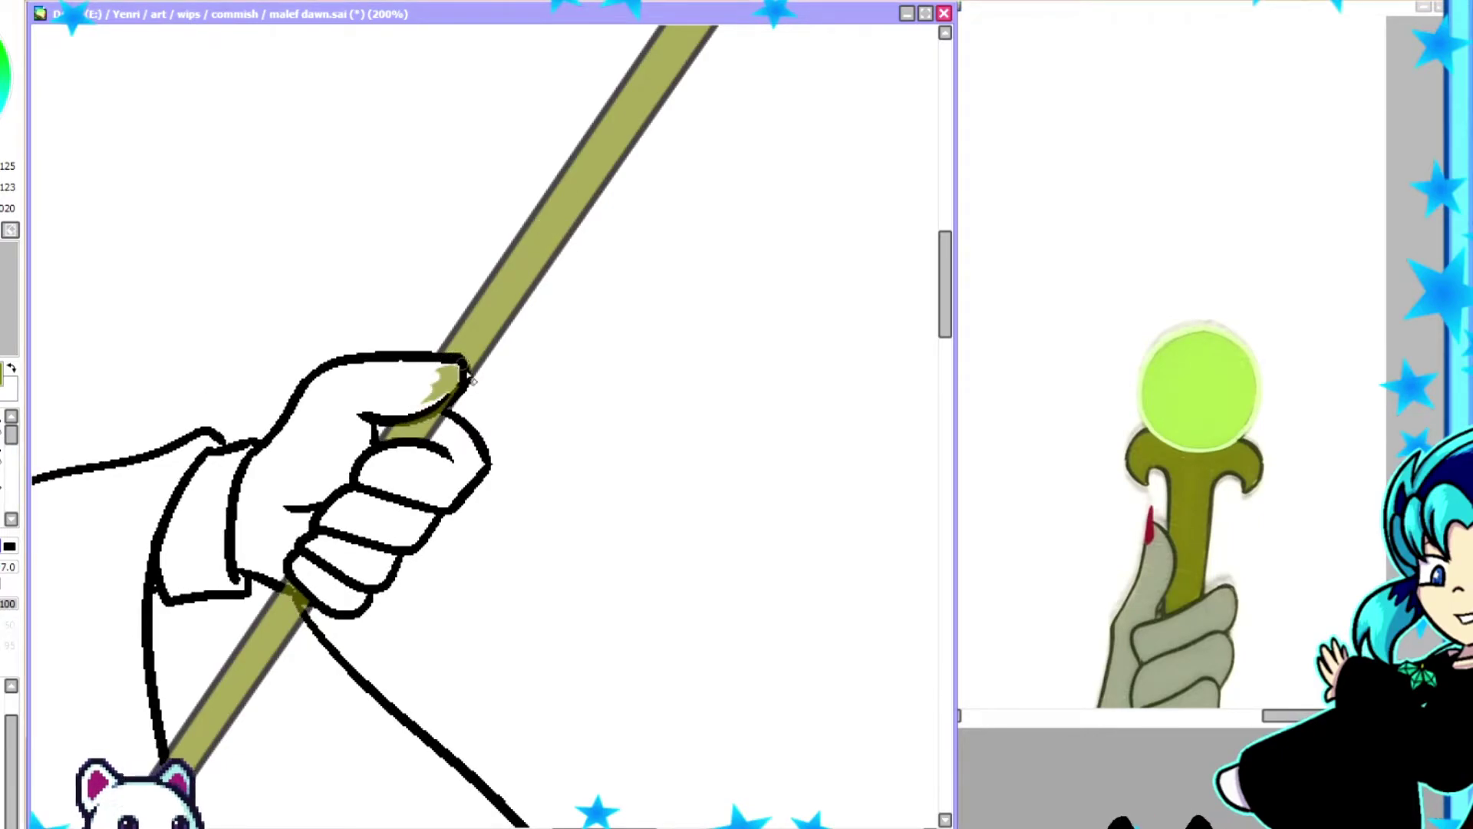
# Sample the purple from the reference picture's robe lining and fill the cuff on the lowered hand's wrist.
pyautogui.press('-')
pyautogui.press('-')
pyautogui.press('-')
pyautogui.press('-')
pyautogui.press('-')
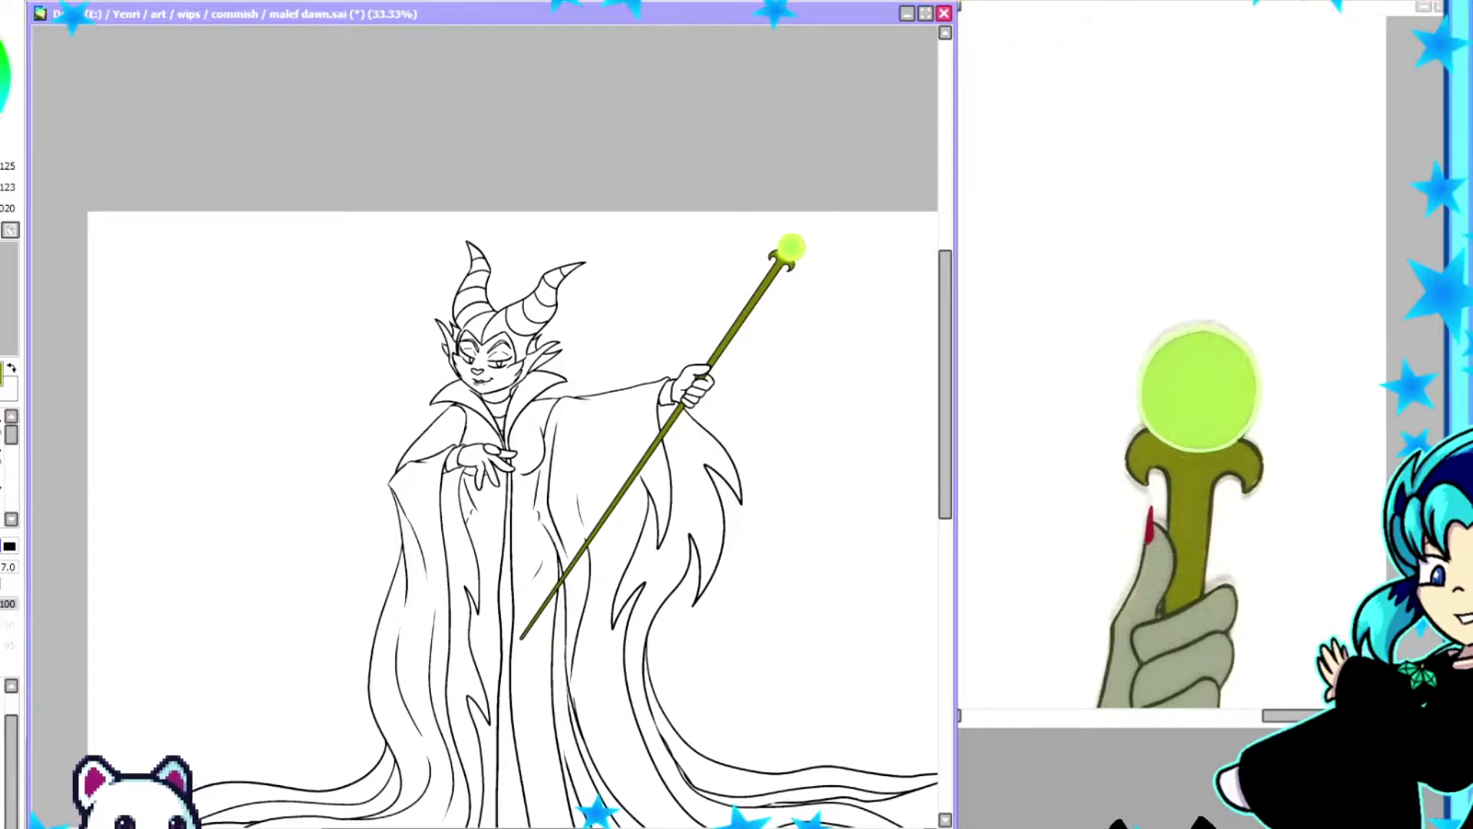
pyautogui.click(1105, 623)
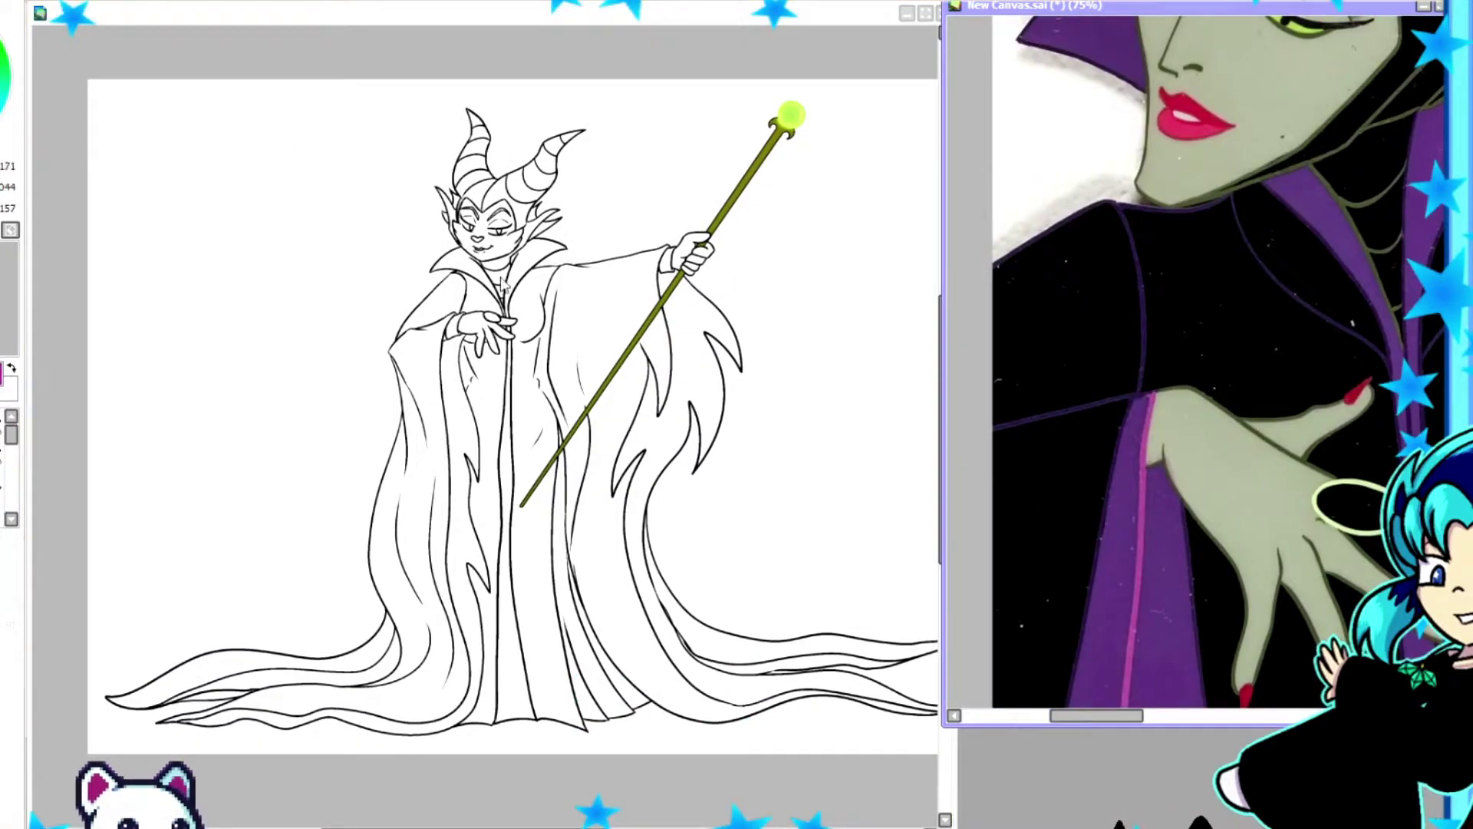
pyautogui.scroll(4, 402, 289)
pyautogui.click(414, 134)
pyautogui.hotkey('ctrl', 'z')
pyautogui.hotkey('ctrl', 'y')
pyautogui.scroll(1, 282, 571)
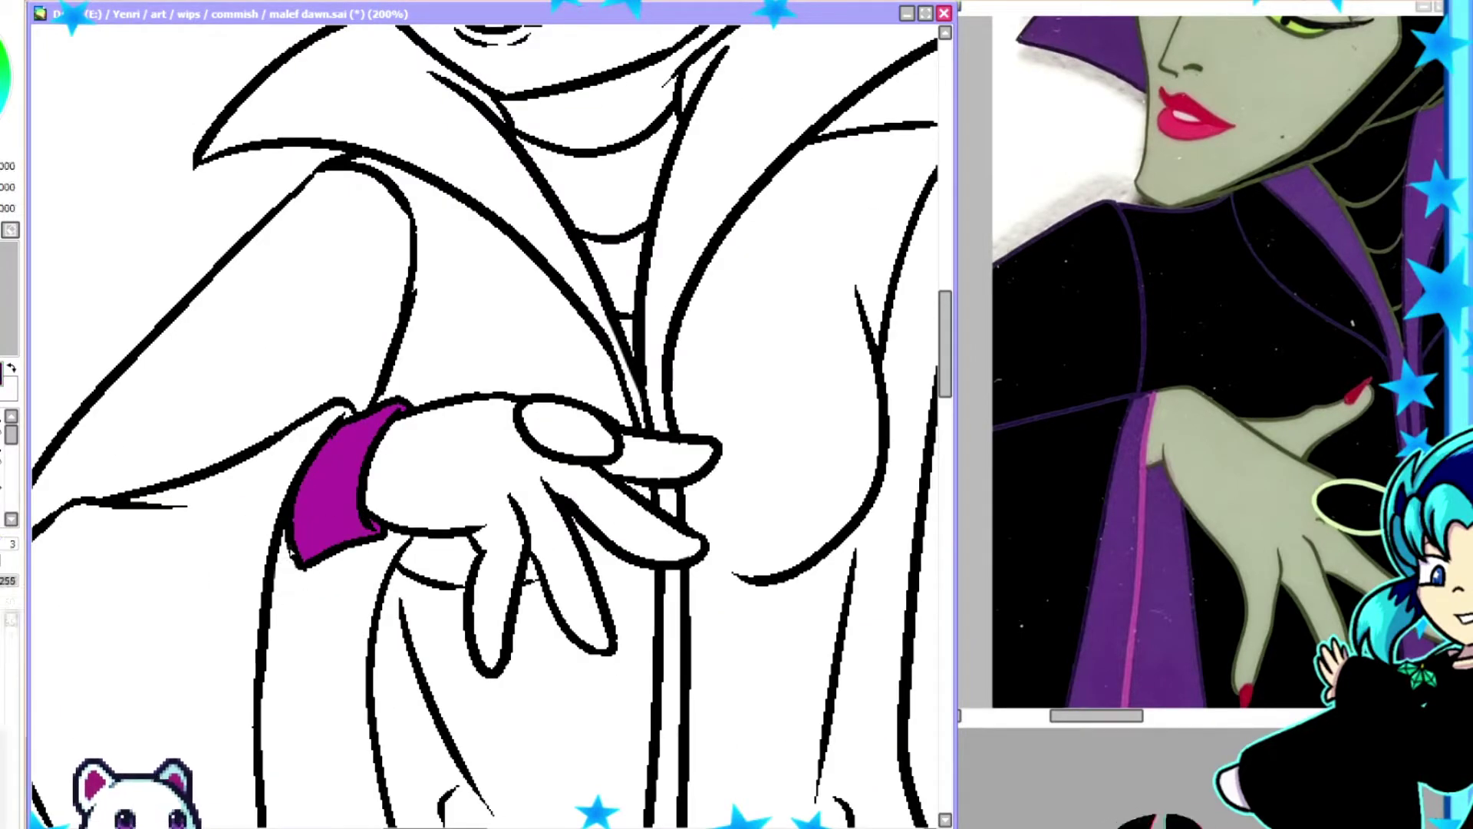
# Draw a thin magenta trim line down the middle of the lining of both sleeves.
pyautogui.scroll(-4, 281, 572)
pyautogui.moveTo(463, 77)
pyautogui.mouseDown()
pyautogui.moveTo(465, 466)
pyautogui.moveTo(503, 522)
pyautogui.mouseUp()
pyautogui.hotkey('ctrl', 'z')
pyautogui.scroll(-1, 502, 521)
pyautogui.hotkey('ctrl', 'z')
pyautogui.moveTo(530, 244); pyautogui.dragTo(556, 801)
pyautogui.moveTo(556, 768); pyautogui.dragTo(207, 768)
pyautogui.moveTo(513, 170)
pyautogui.mouseDown()
pyautogui.moveTo(461, 513)
pyautogui.moveTo(470, 631)
pyautogui.mouseUp()
pyautogui.moveTo(461, 384)
pyautogui.mouseDown()
pyautogui.moveTo(460, 460)
pyautogui.moveTo(656, 568)
pyautogui.mouseUp()
# Select the robe's body panels, sleeves and trailing hems and fill them with near-black.
pyautogui.click(361, 369)
pyautogui.click(576, 537)
pyautogui.click(322, 614)
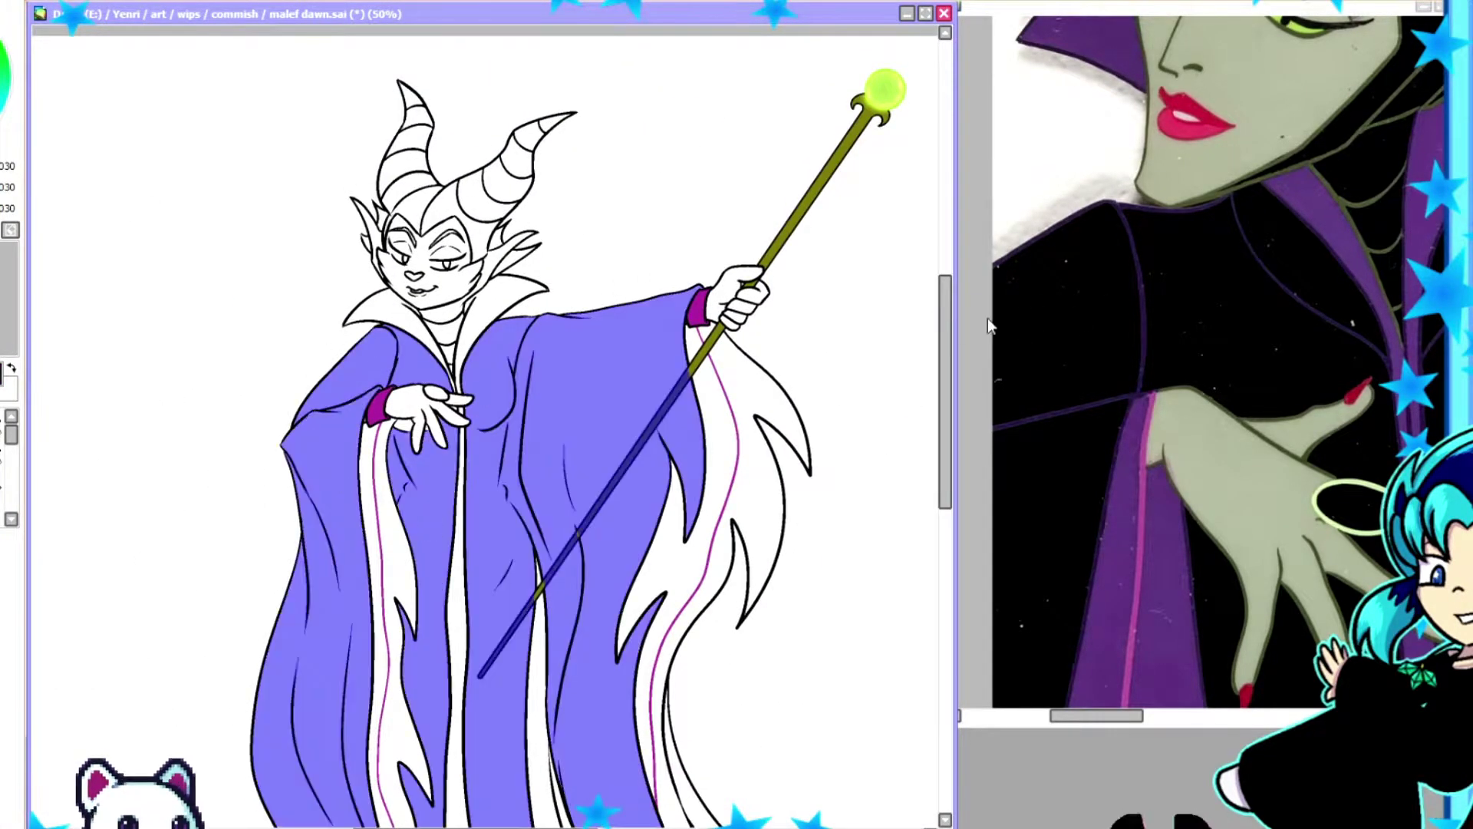
pyautogui.scroll(2, 460, 614)
pyautogui.hotkey('ctrl', 'z')
pyautogui.click(225, 588)
pyautogui.scroll(10, 225, 587)
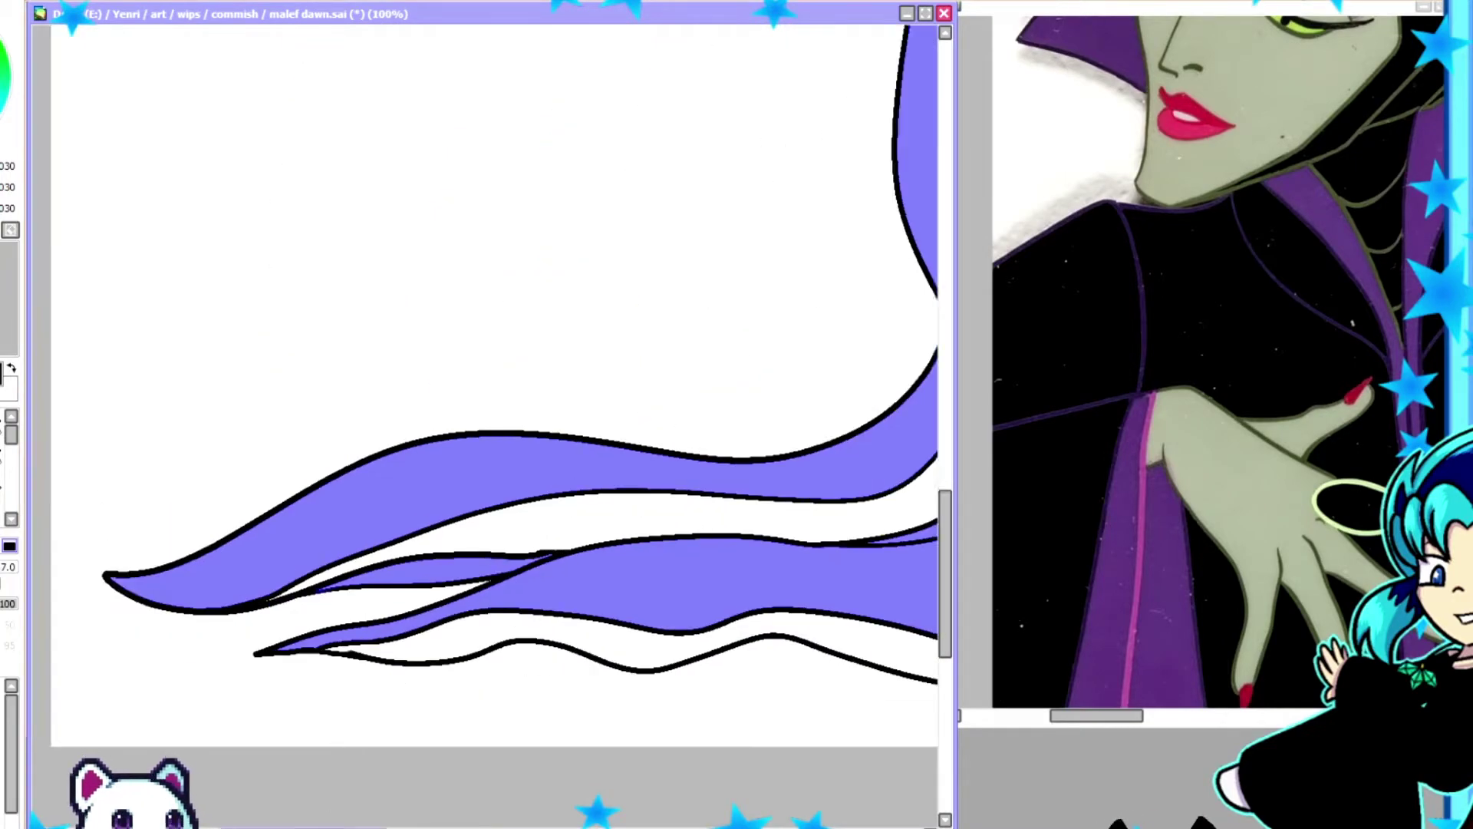
pyautogui.hscroll(5, 570, 385)
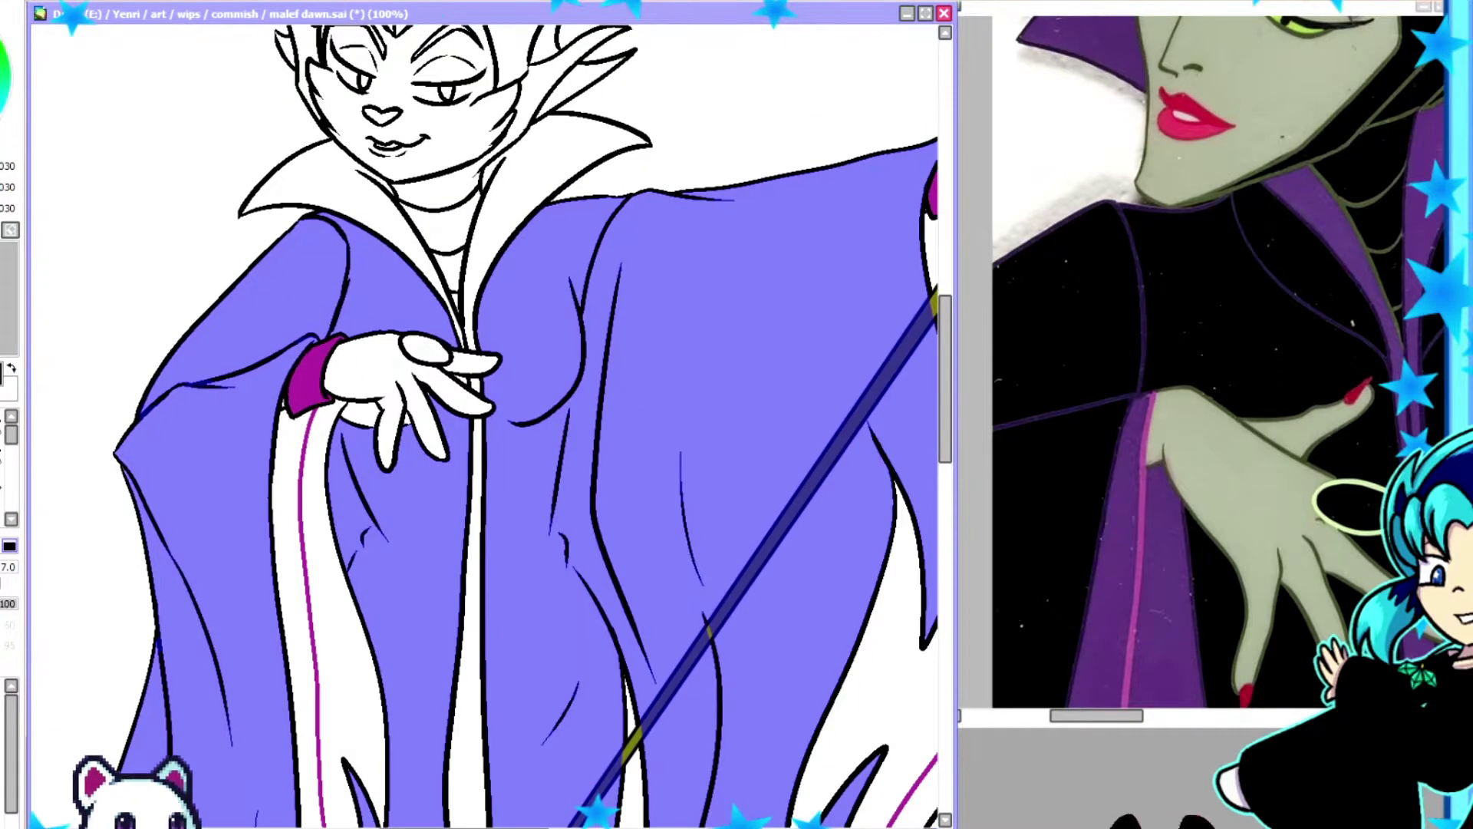
pyautogui.hscroll(4, 350, 277)
pyautogui.scroll(-6, 350, 277)
pyautogui.hscroll(6, 350, 277)
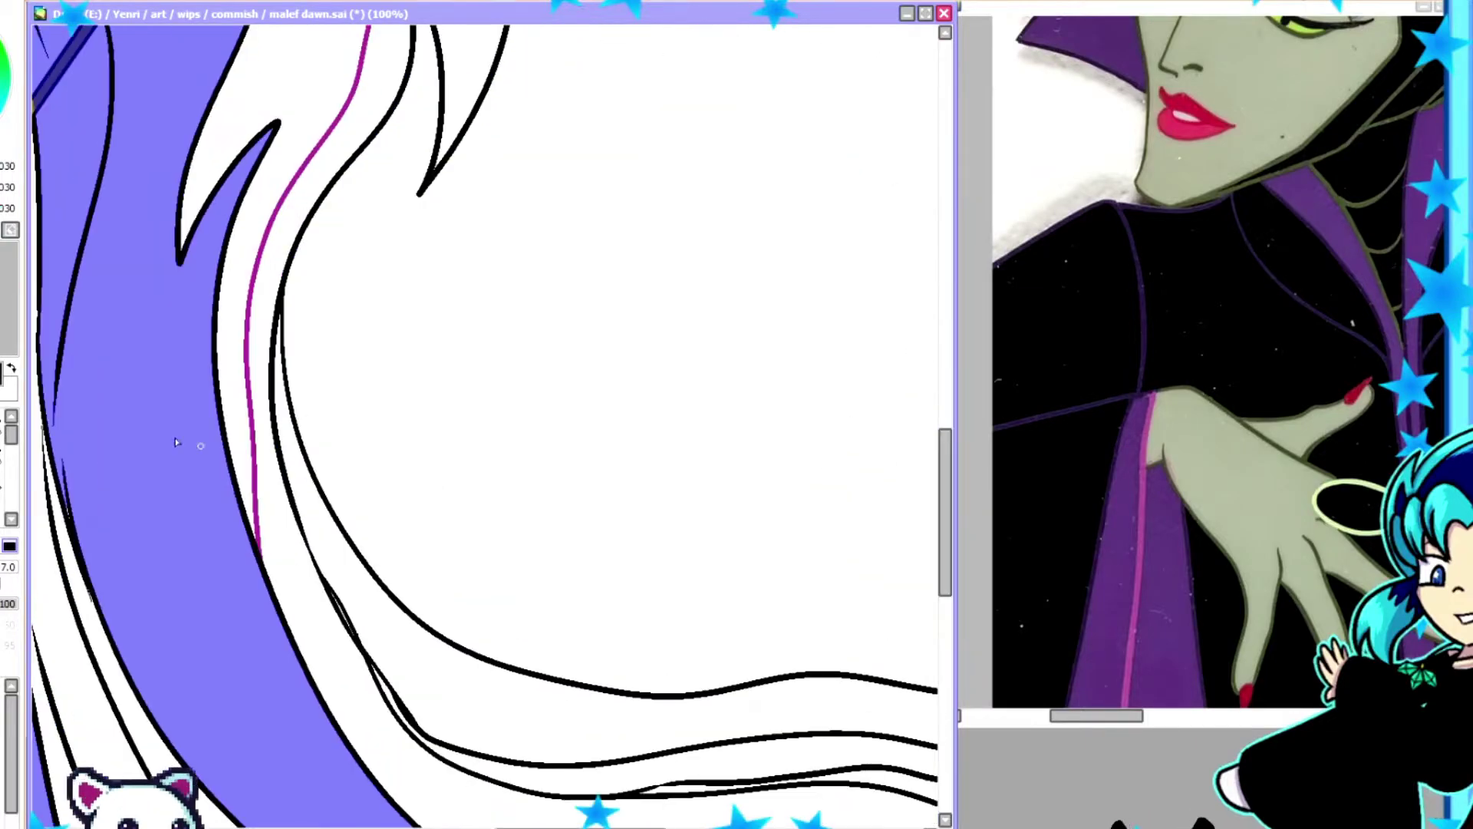
pyautogui.click(75, 449)
pyautogui.scroll(-4, 888, 517)
pyautogui.scroll(-3, 768, 583)
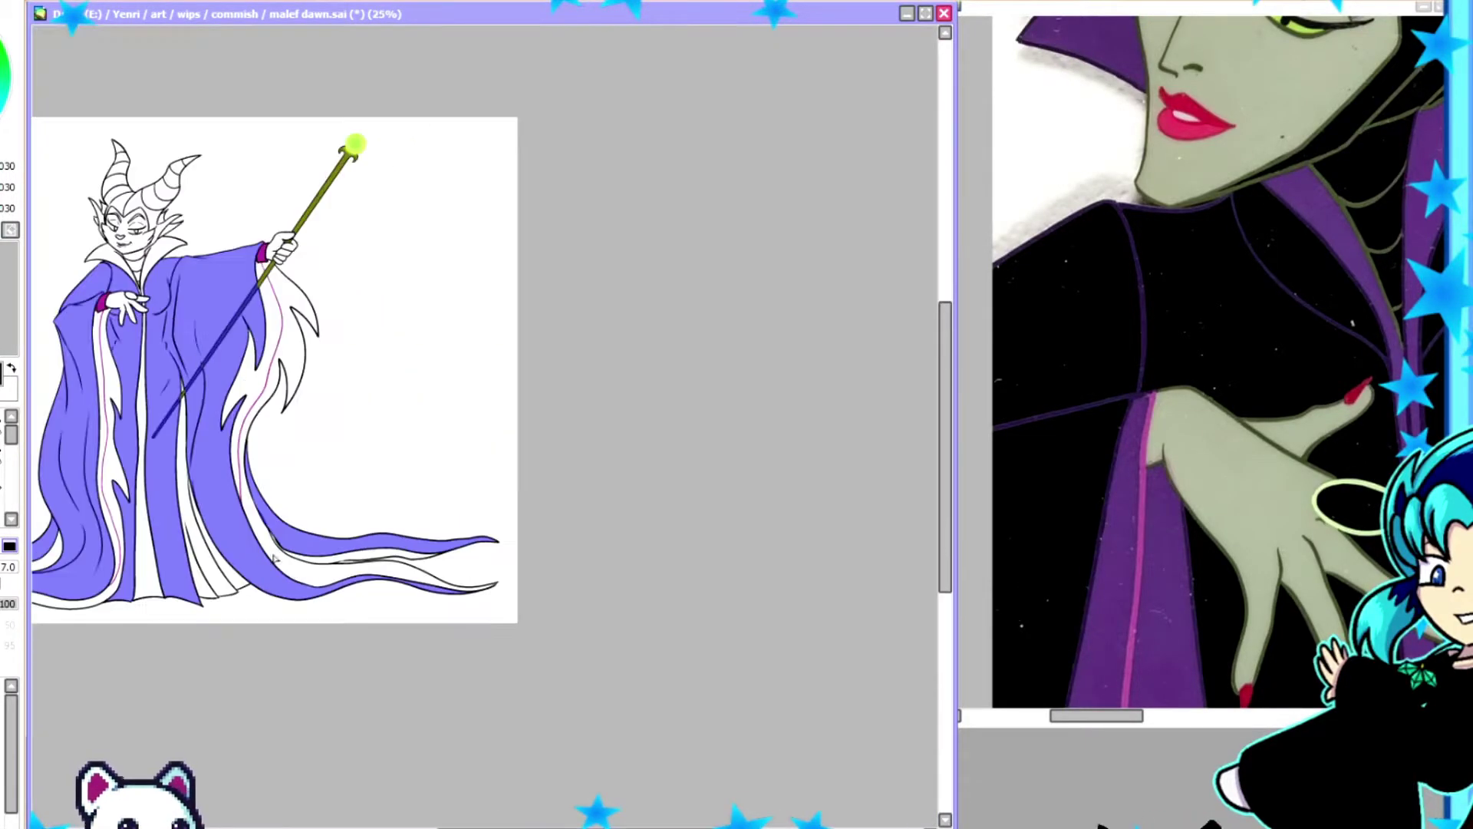
# Select the upright collar and the robe's narrow front strip and fill them with the reference's purple.
pyautogui.scroll(2, 753, 650)
pyautogui.scroll(2, 754, 650)
pyautogui.scroll(6, 754, 650)
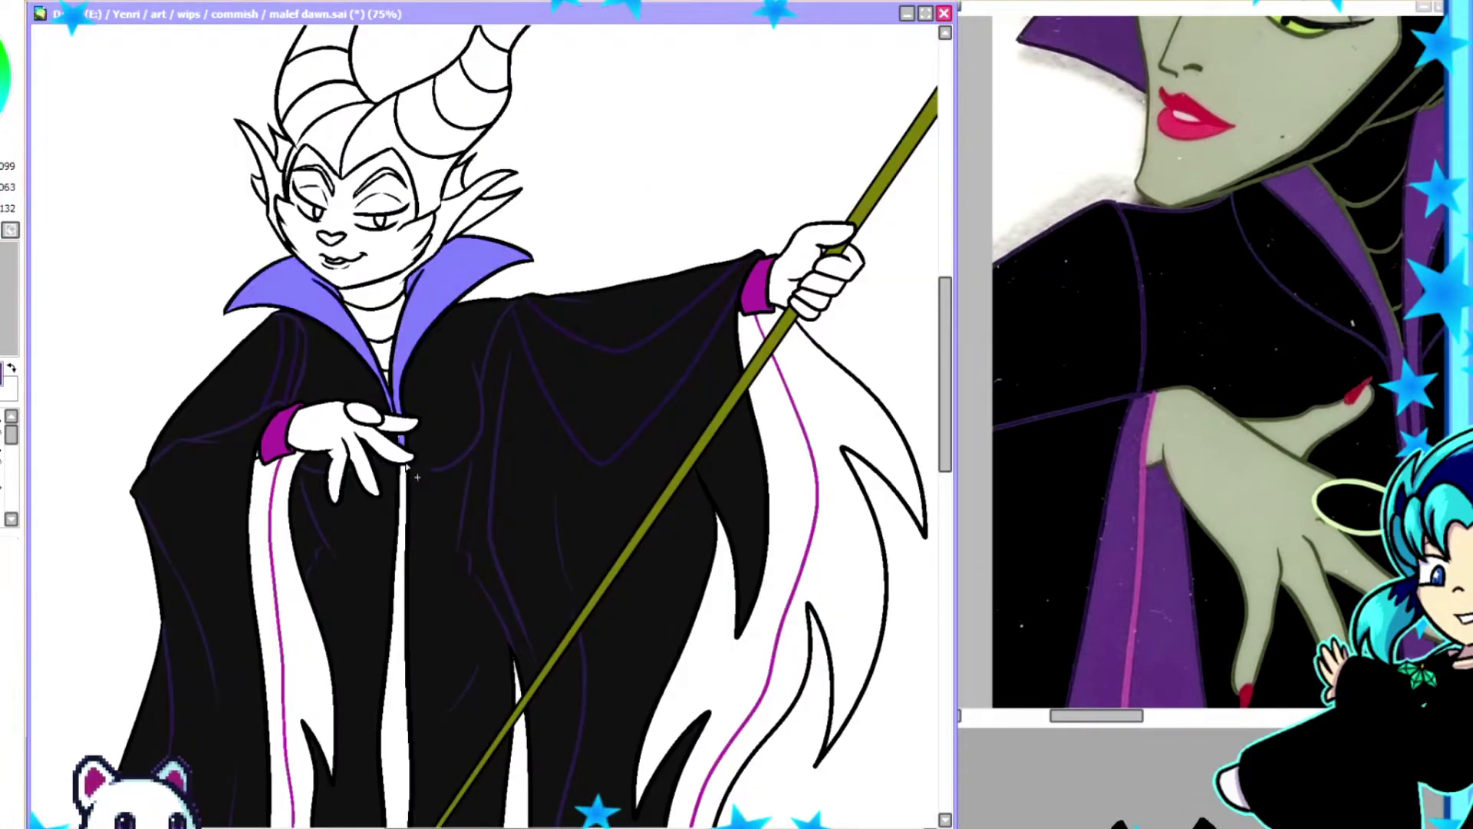
pyautogui.scroll(2, 754, 650)
pyautogui.scroll(-5, 913, 613)
pyautogui.scroll(5, 914, 614)
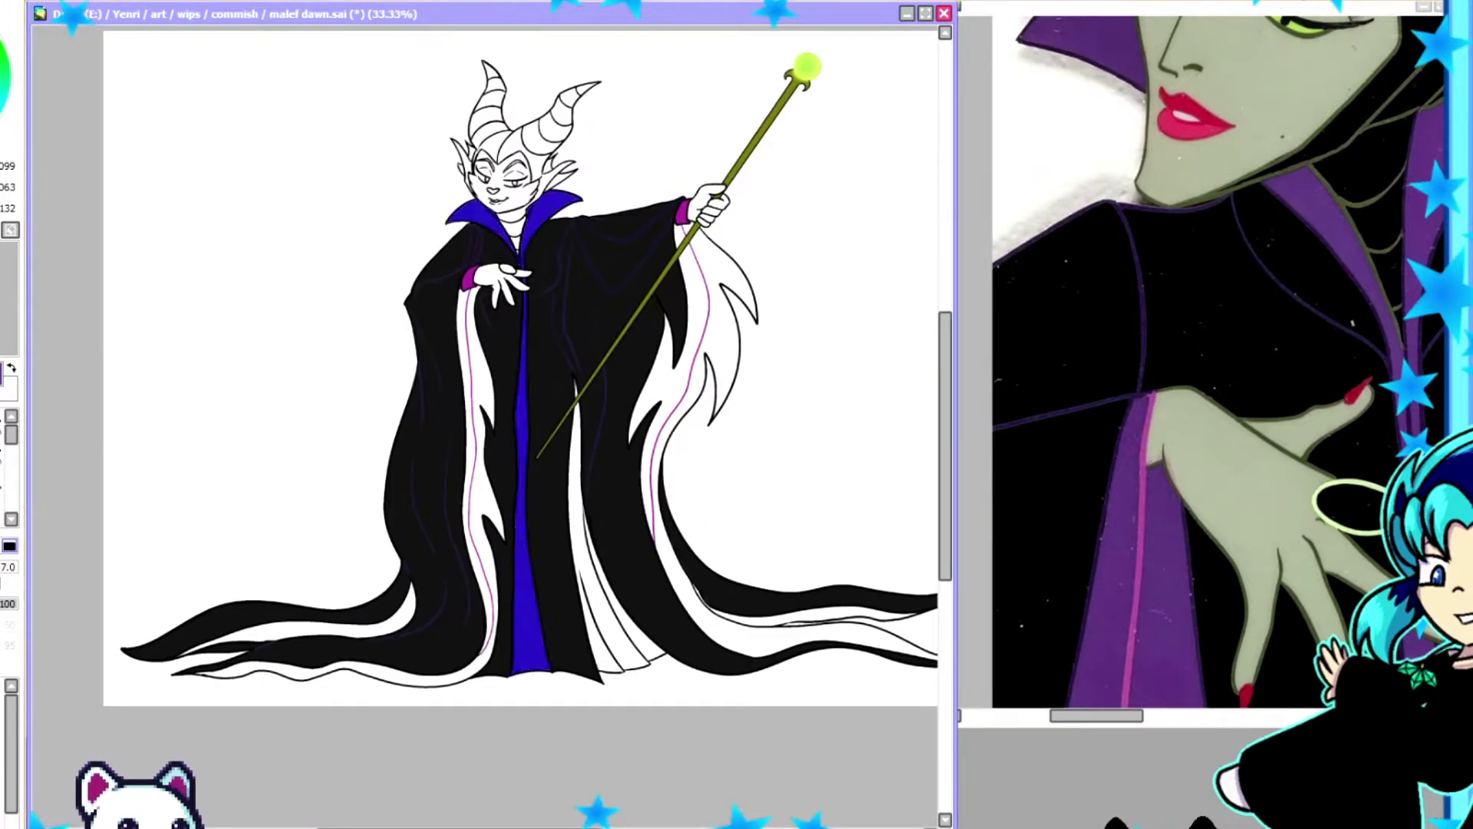
# Fill the sleeve linings and the inner side of the trailing hems with the same purple.
pyautogui.scroll(-3, 558, 702)
pyautogui.scroll(-2, 558, 703)
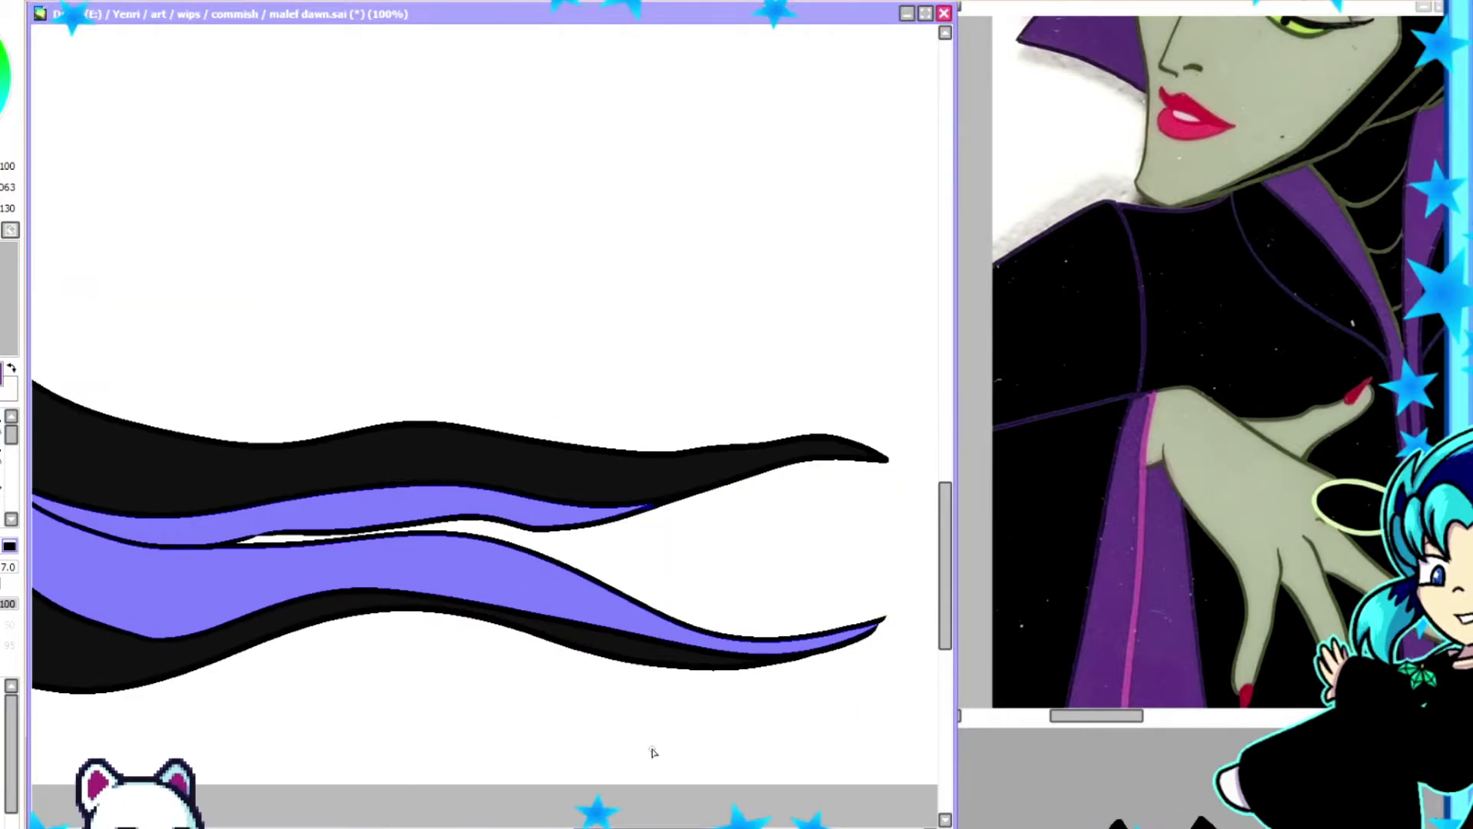
pyautogui.scroll(3, 937, 577)
pyautogui.scroll(-3, 938, 577)
pyautogui.scroll(-2, 614, 572)
pyautogui.moveTo(509, 561); pyautogui.dragTo(944, 483)
pyautogui.hscroll(-5, 944, 483)
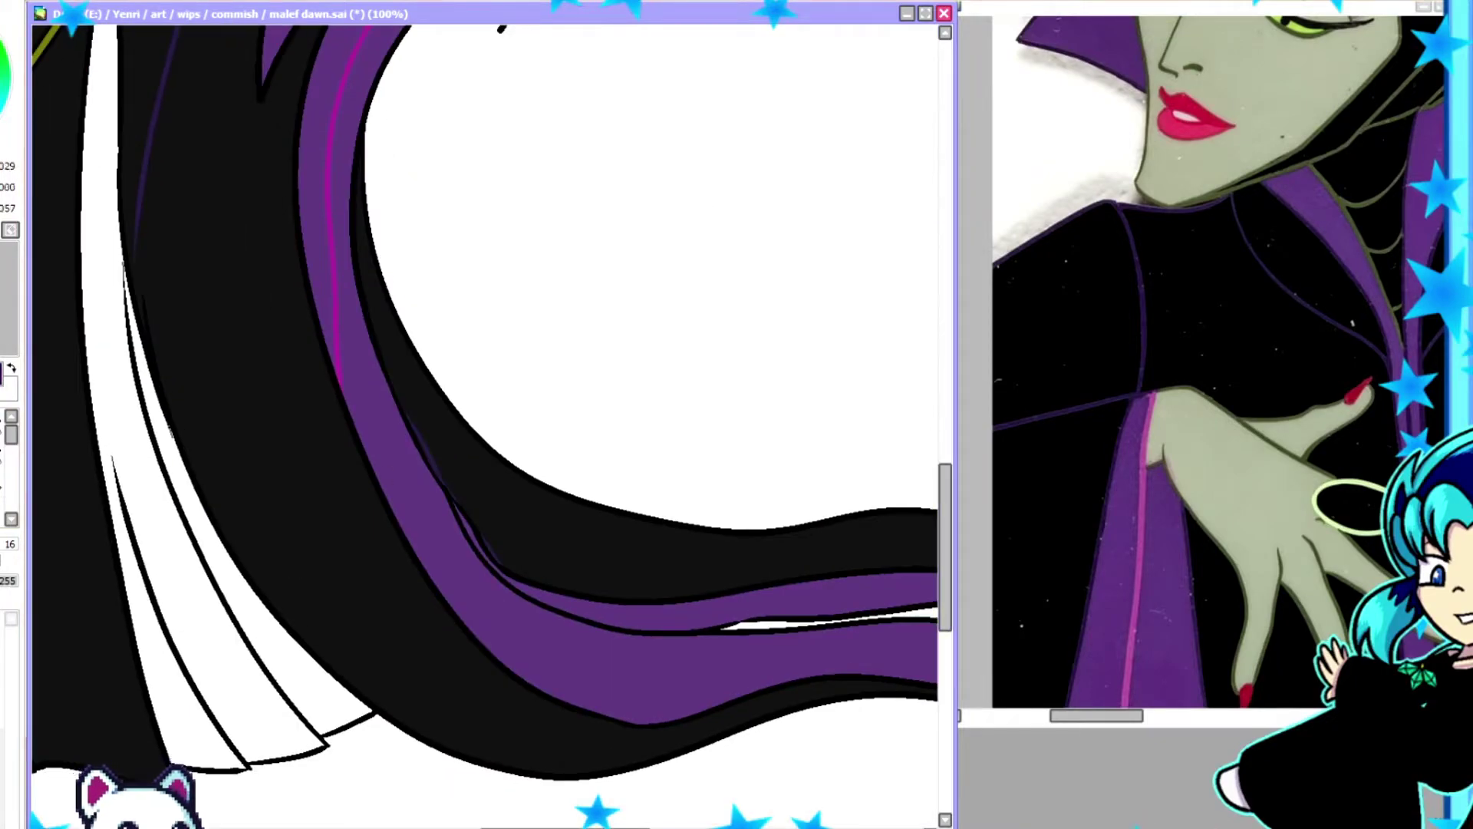
# Paint the pleated underskirt in the robe's side slit magenta.
pyautogui.scroll(-3, 461, 529)
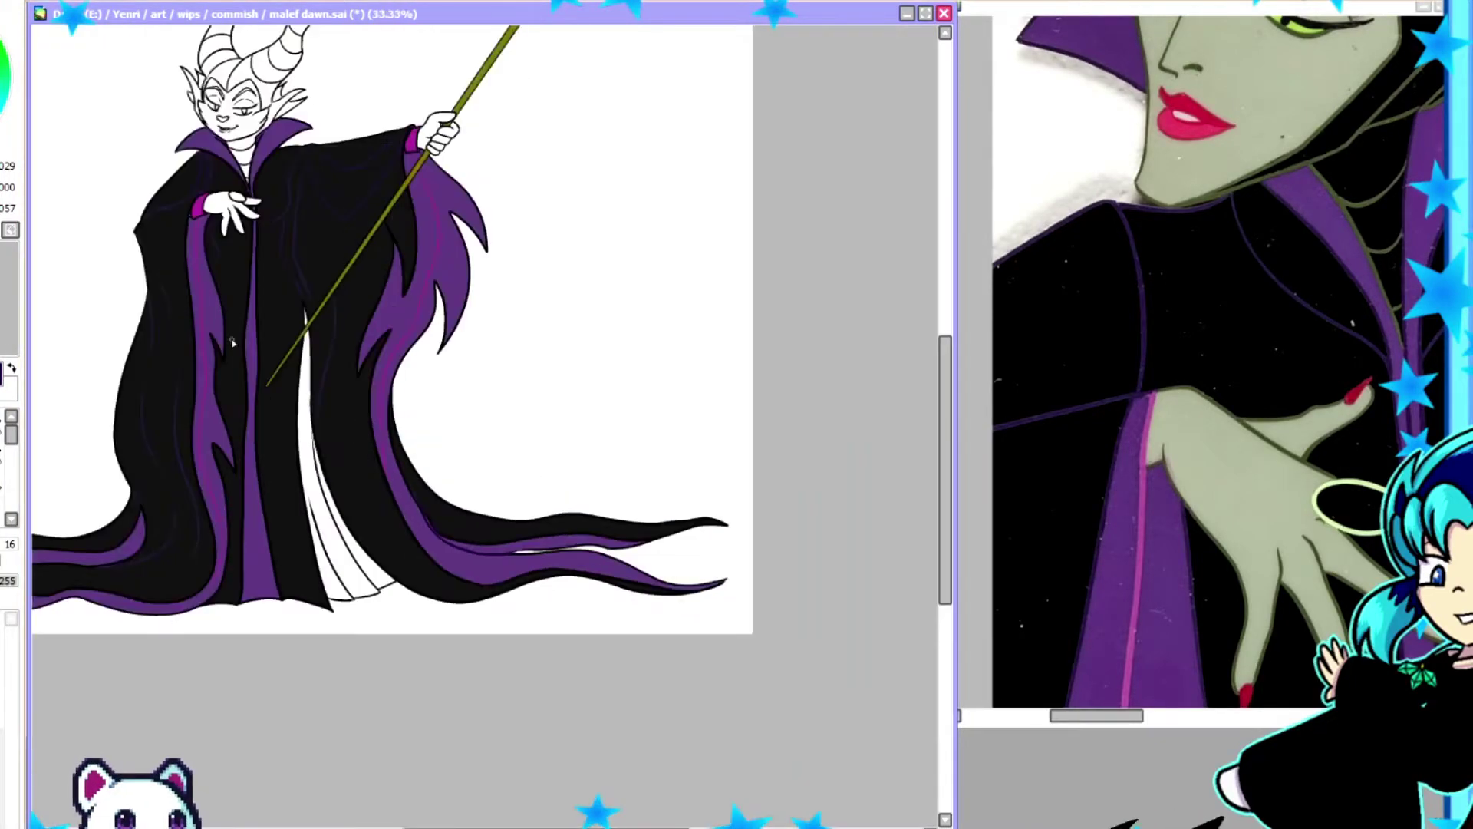
pyautogui.scroll(5, 486, 420)
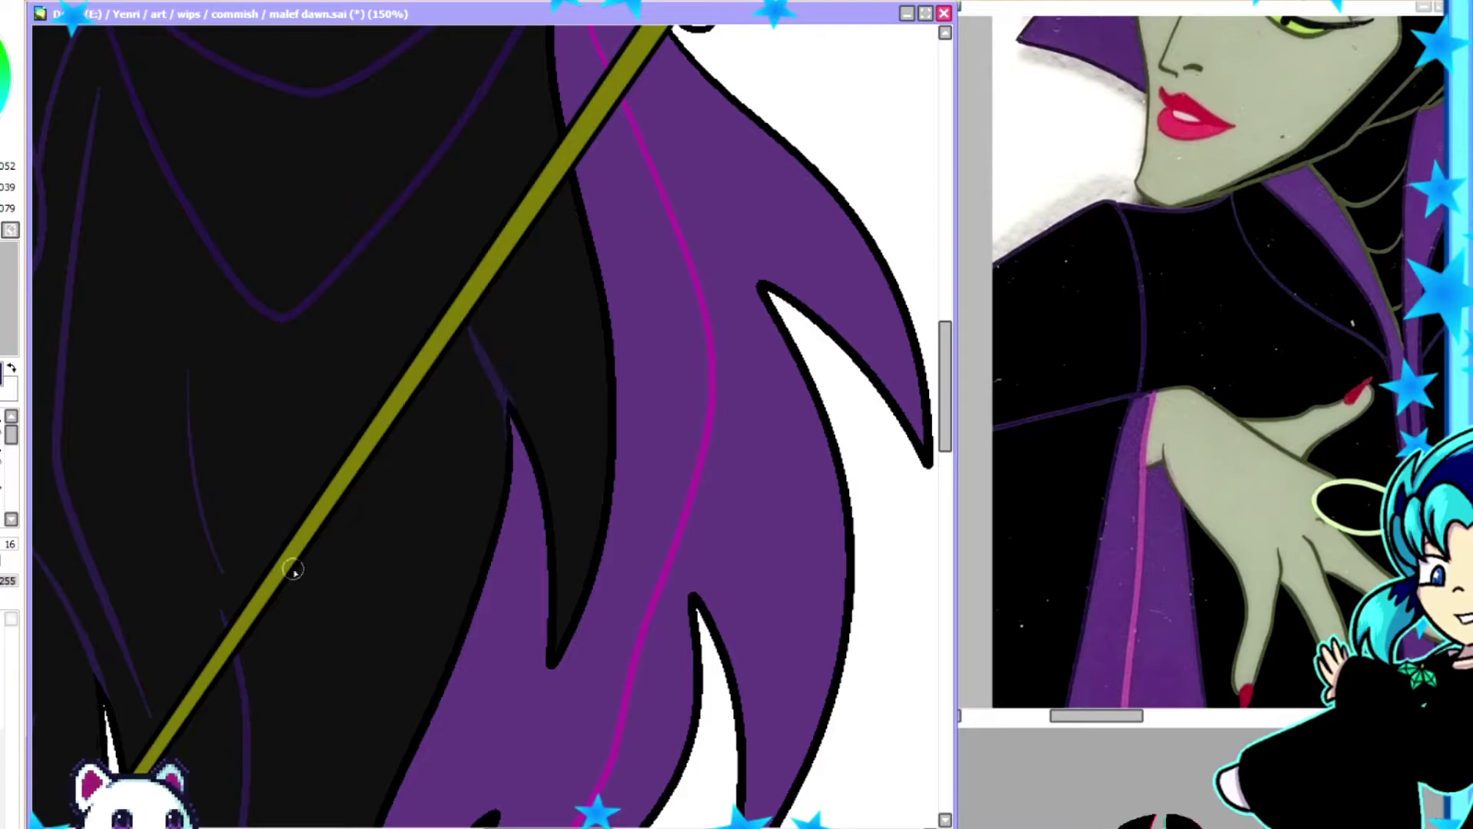
pyautogui.scroll(-3, 491, 422)
pyautogui.scroll(2, 368, 729)
pyautogui.moveTo(406, 702)
pyautogui.mouseDown()
pyautogui.moveTo(552, 675)
pyautogui.moveTo(599, 648)
pyautogui.mouseUp()
pyautogui.scroll(1, 460, 614)
pyautogui.moveTo(399, 729)
pyautogui.mouseDown()
pyautogui.moveTo(522, 713)
pyautogui.moveTo(424, 476)
pyautogui.mouseUp()
pyautogui.scroll(-3, 426, 476)
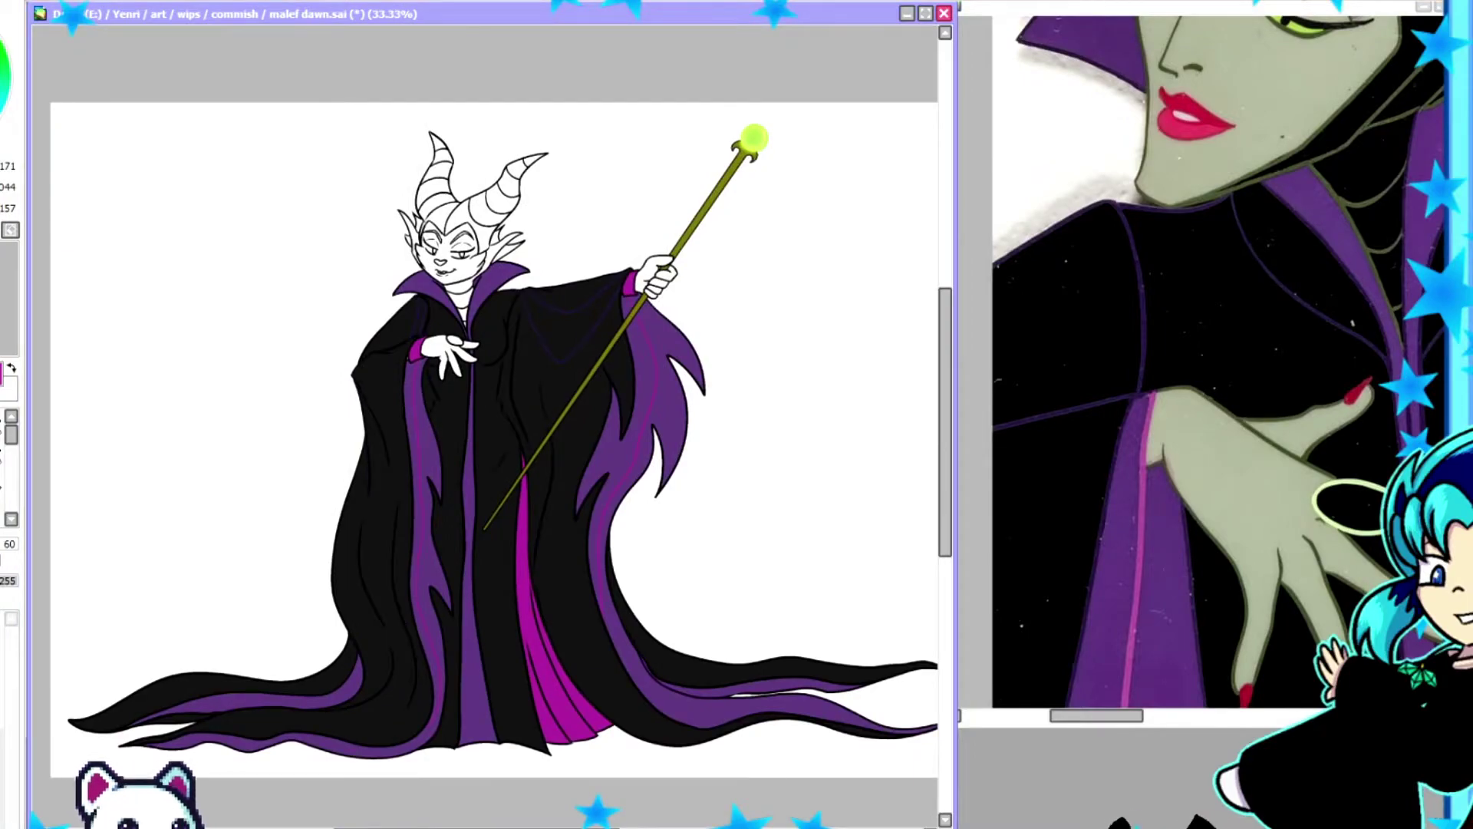
# Recolour the dark purple fold lines on the raised sleeve and shoulder black.
pyautogui.scroll(3, 426, 407)
pyautogui.keyDown('alt'); pyautogui.click(340, 439); pyautogui.keyUp('alt')
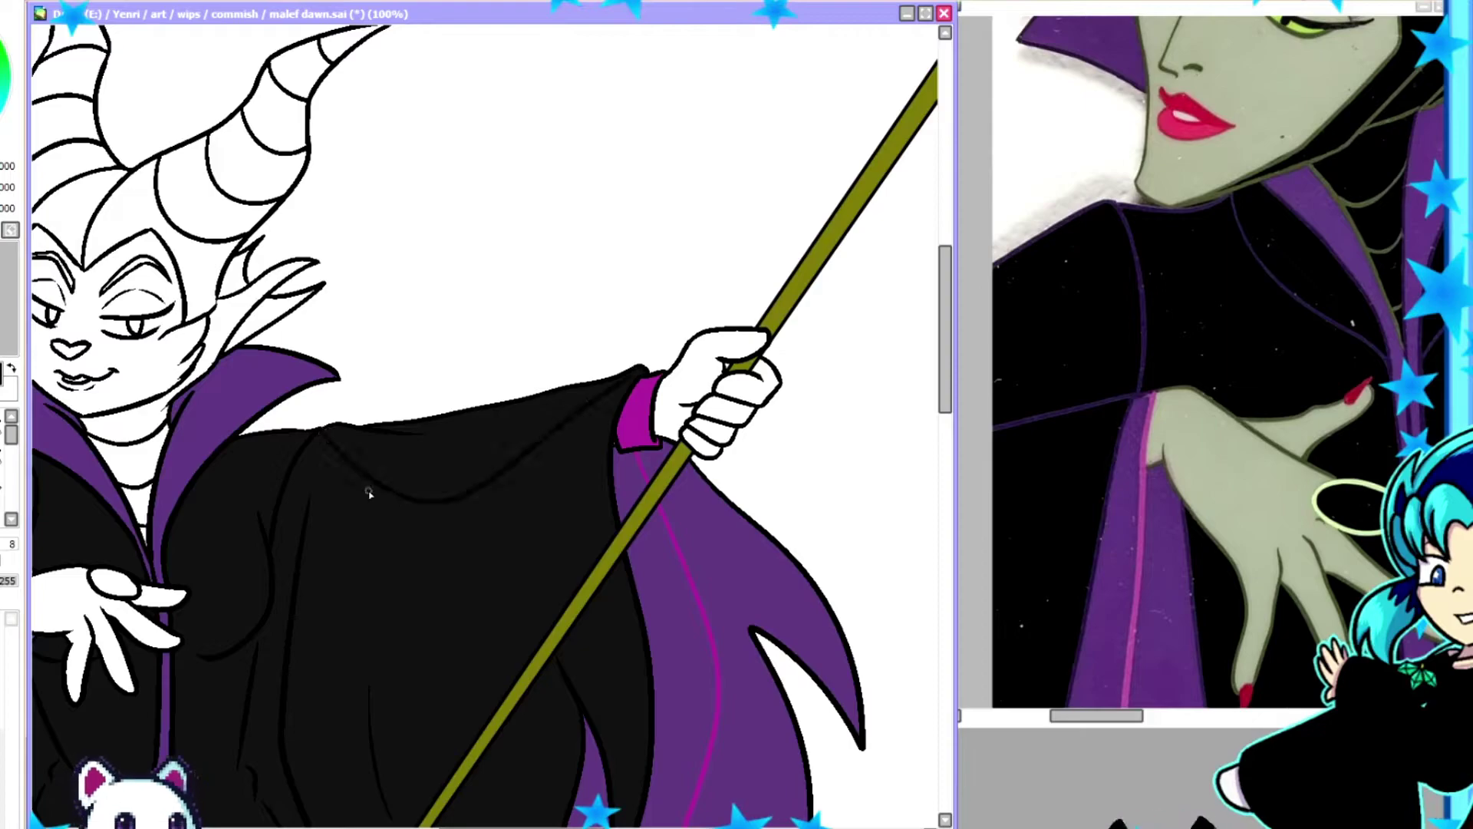
pyautogui.hscroll(-5, 440, 461)
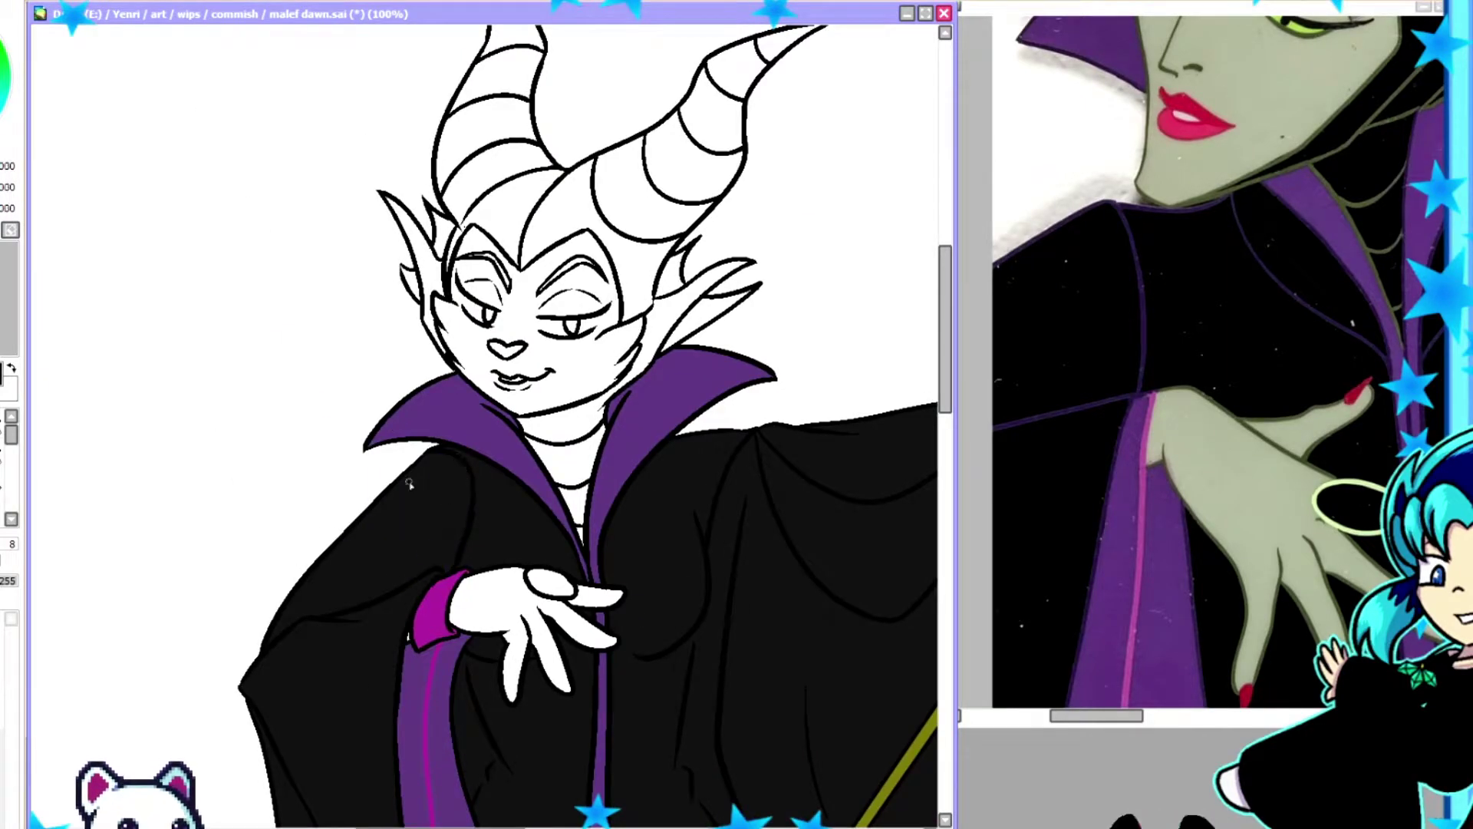
pyautogui.scroll(-1, 366, 435)
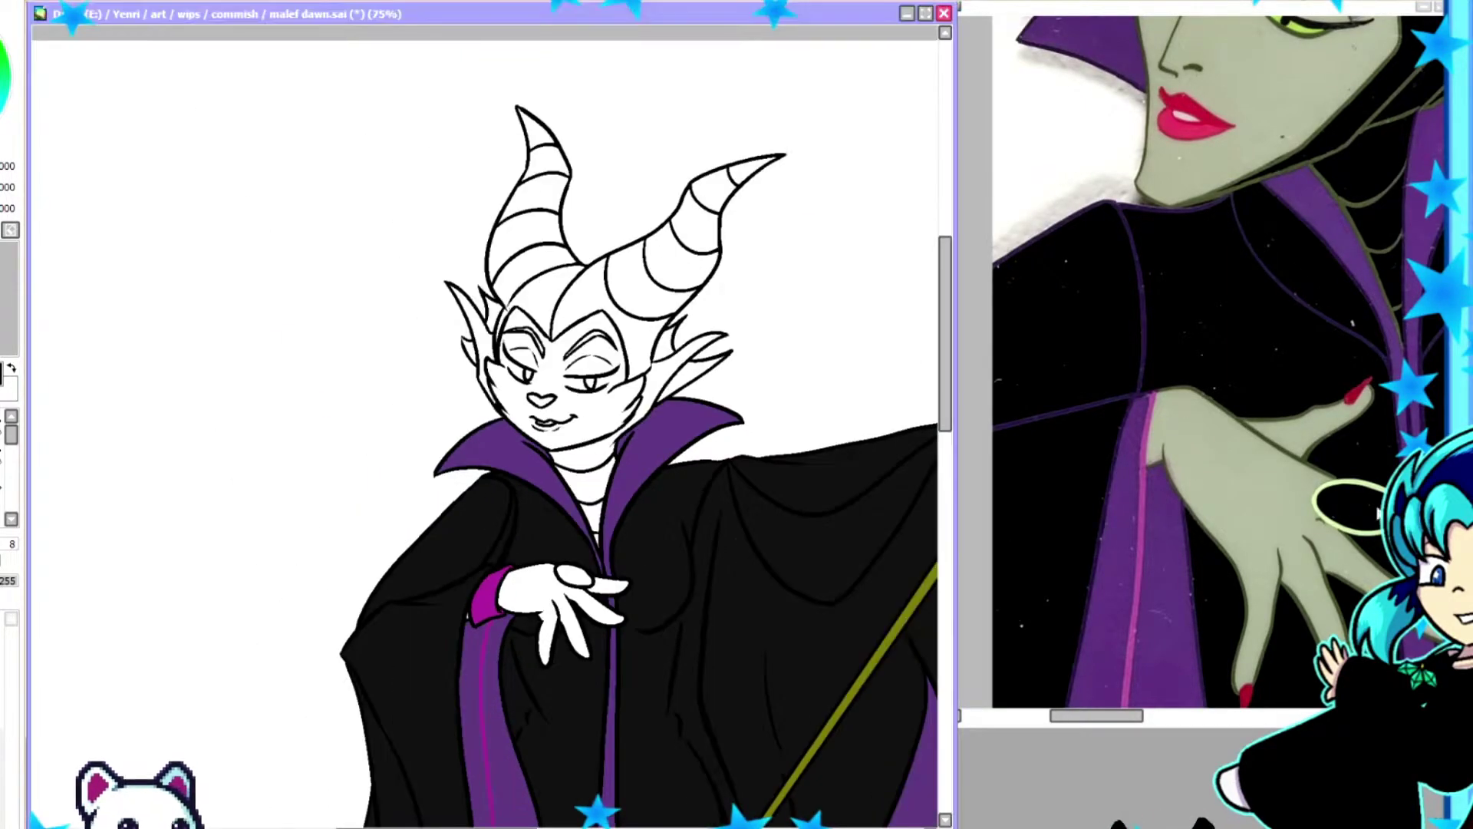
# Colour the oval ring stone on the lowered hand black with a pale green rim highlight.
pyautogui.scroll(3, 366, 436)
pyautogui.moveTo(445, 583)
pyautogui.mouseDown()
pyautogui.moveTo(514, 599)
pyautogui.moveTo(476, 614)
pyautogui.moveTo(508, 610)
pyautogui.mouseUp()
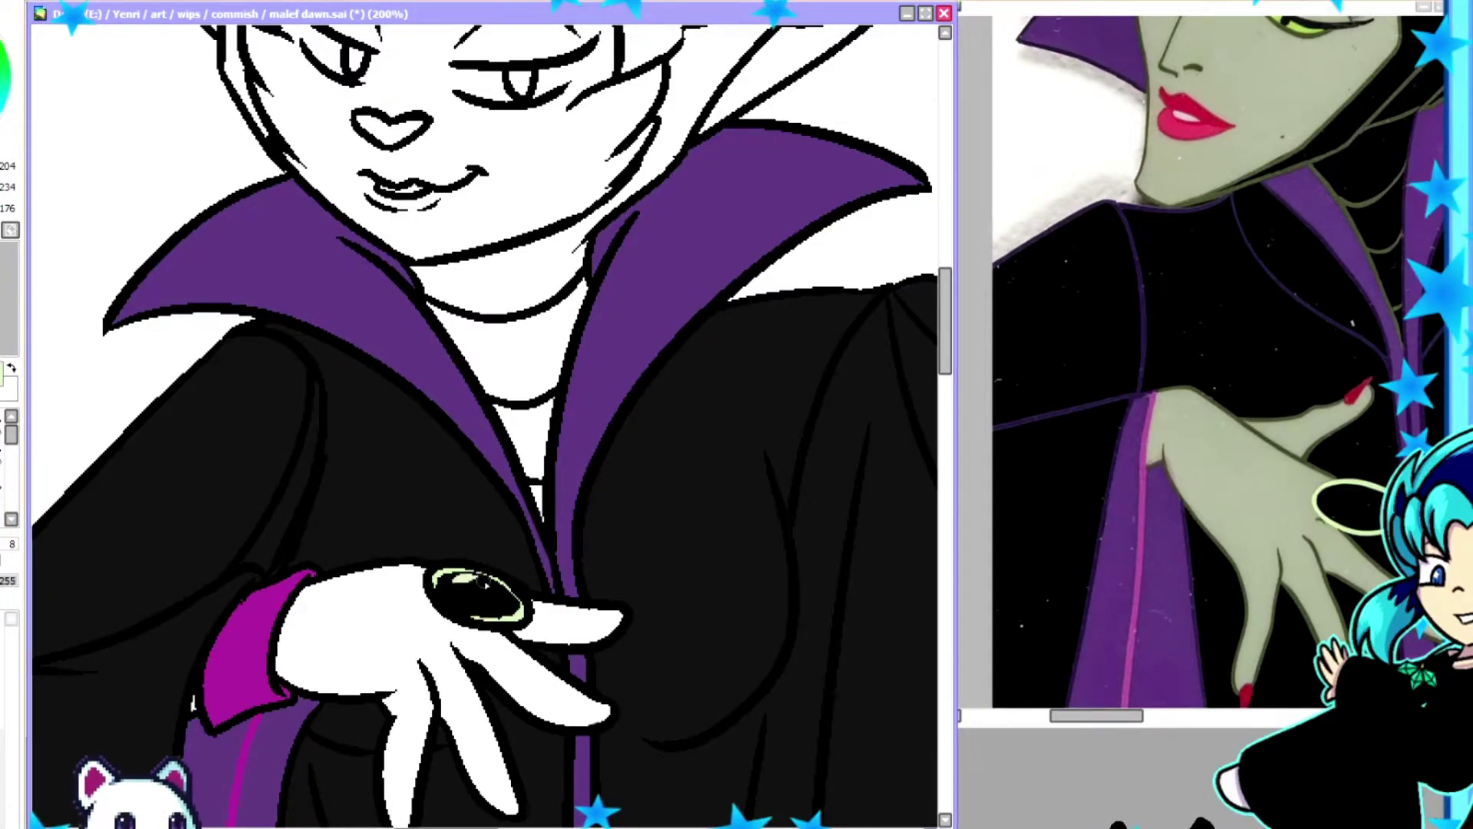
pyautogui.scroll(-3, 465, 579)
pyautogui.scroll(2, 606, 145)
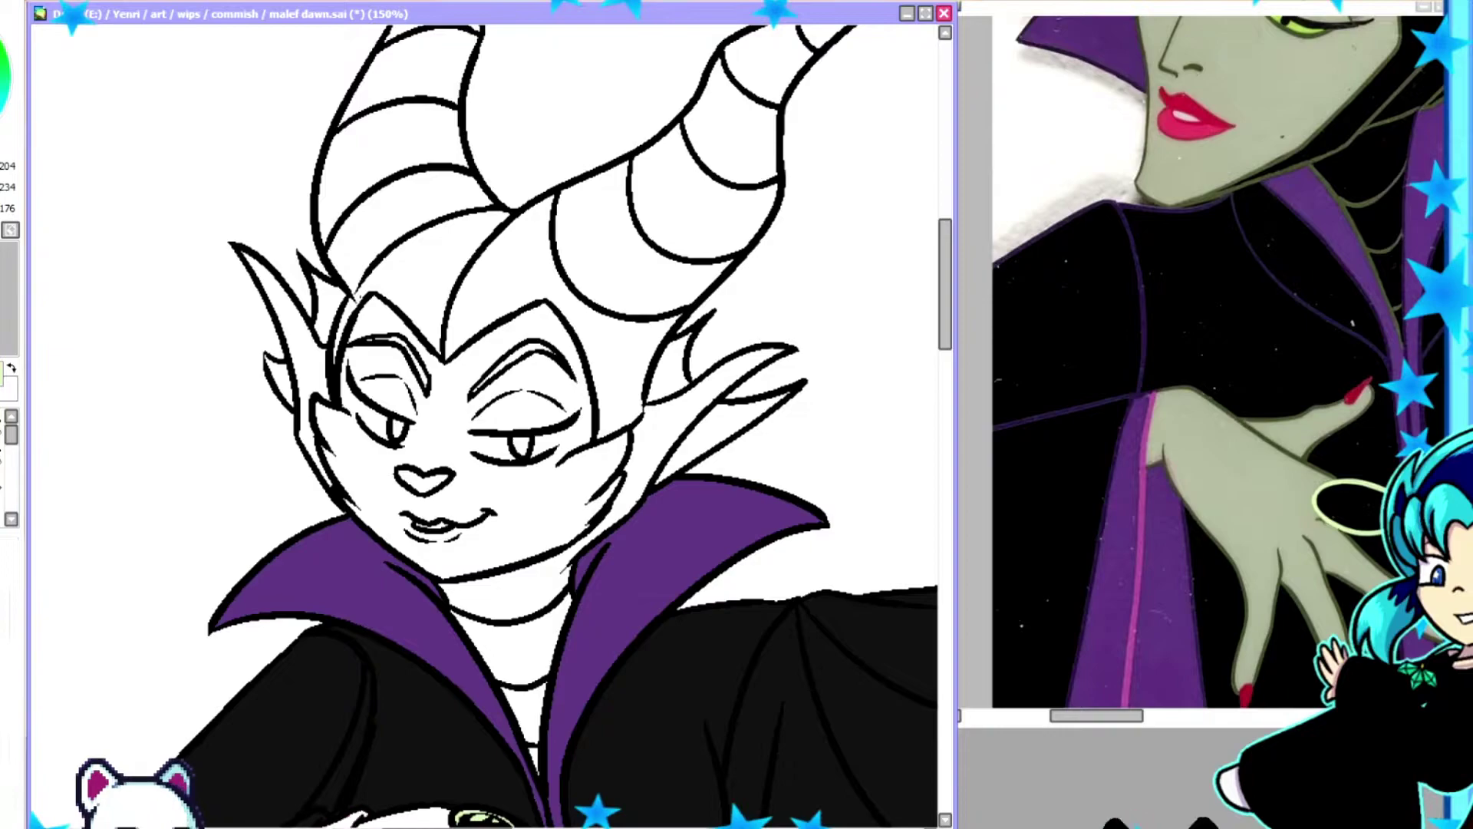
# Select the horns, headdress, ear frills and neck and fill them with near-black.
pyautogui.click(518, 598)
pyautogui.scroll(3, 518, 598)
pyautogui.click(538, 429)
pyautogui.click(729, 307)
pyautogui.click(407, 345)
pyautogui.click(329, 614)
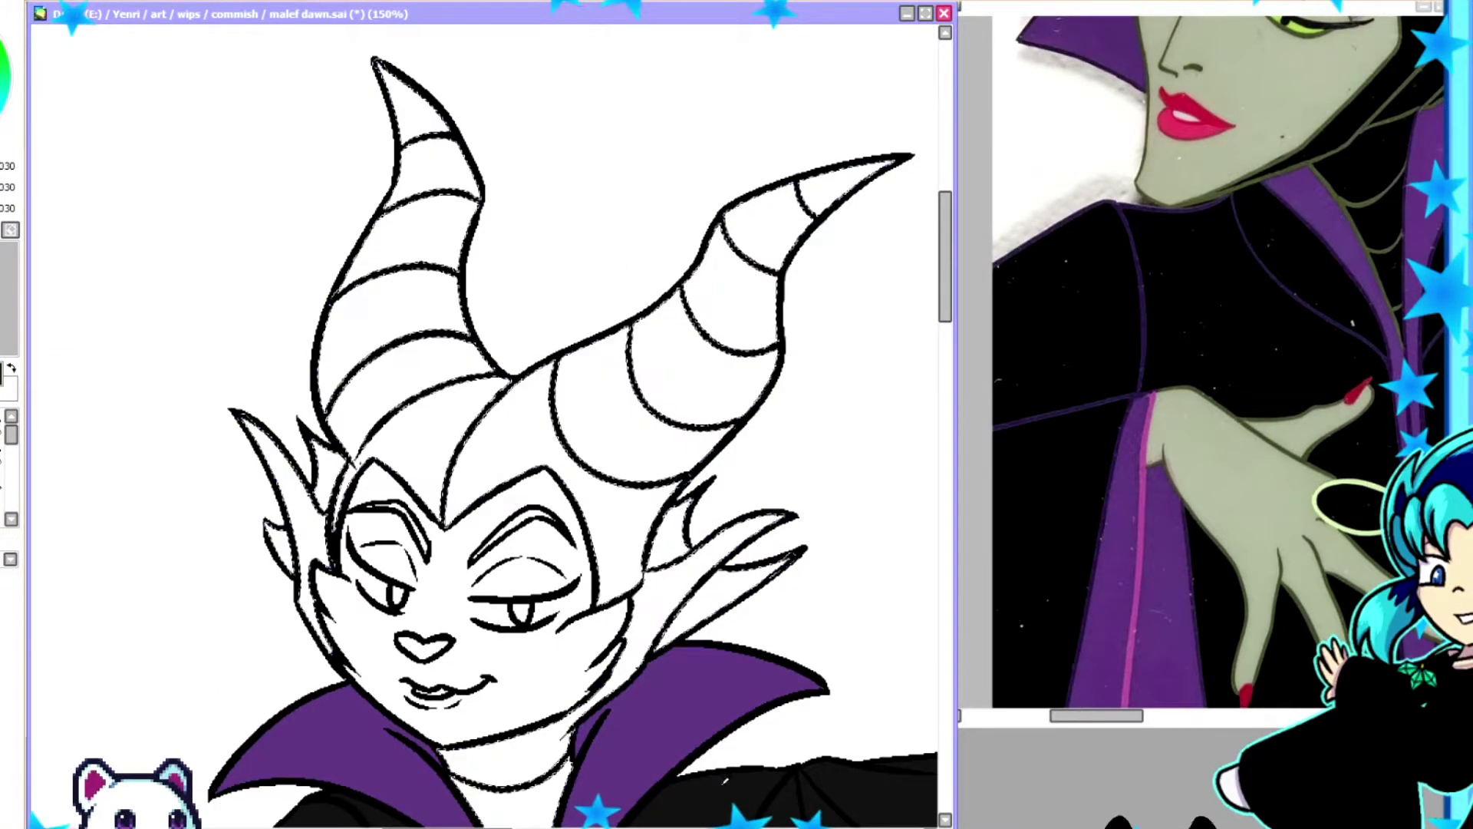
# Trace olive-grey lines over the ridges, edges and centre seam of the staff-side horn, and over its ear frill and the neck.
pyautogui.moveTo(560, 357); pyautogui.dragTo(675, 479)
pyautogui.moveTo(634, 322); pyautogui.dragTo(718, 422)
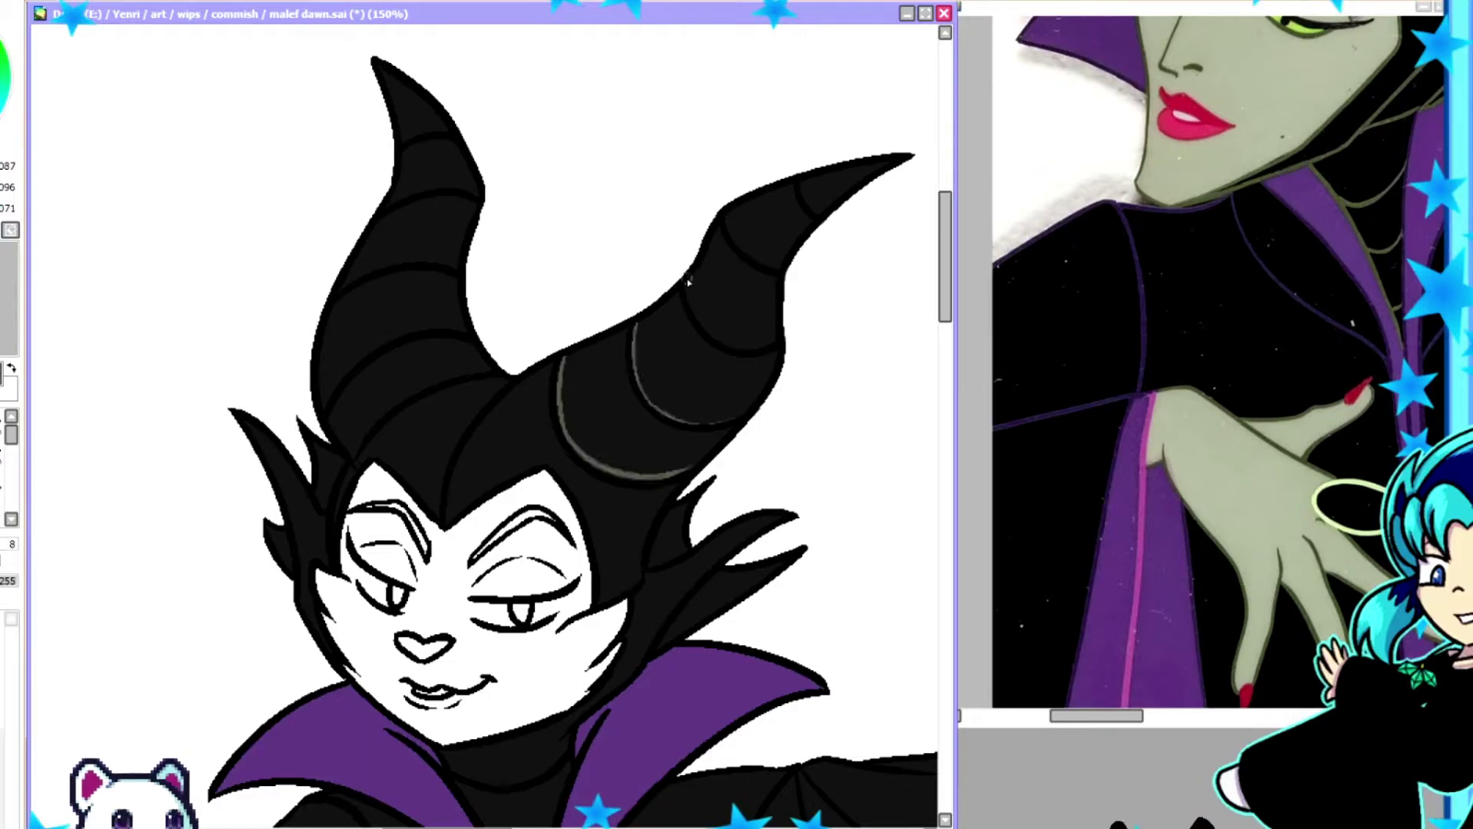
pyautogui.moveTo(564, 353); pyautogui.dragTo(449, 522)
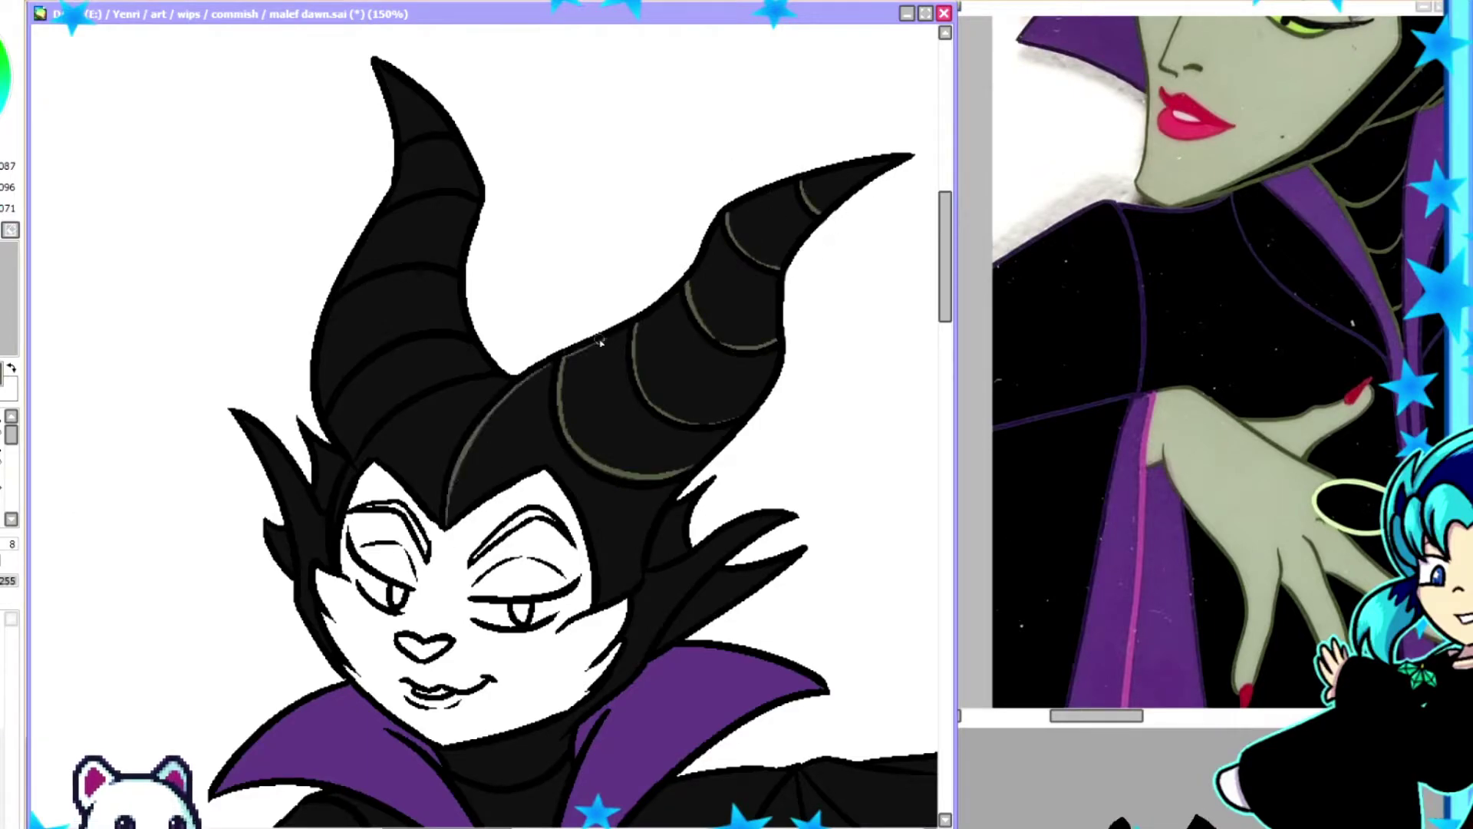
pyautogui.moveTo(778, 350); pyautogui.dragTo(707, 468)
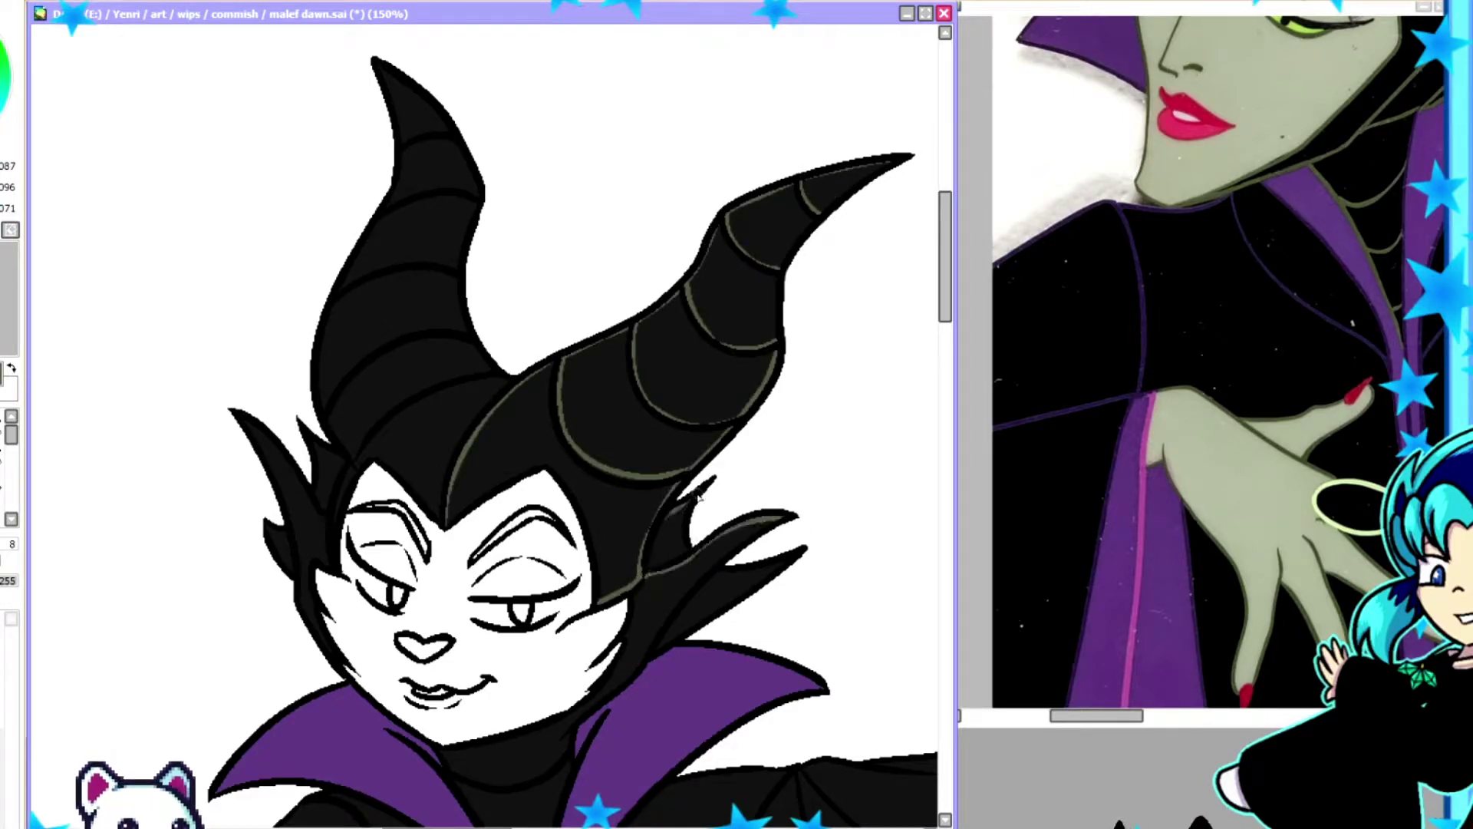
pyautogui.scroll(-3, 699, 500)
pyautogui.moveTo(771, 318); pyautogui.dragTo(656, 445)
pyautogui.moveTo(718, 360); pyautogui.dragTo(633, 470)
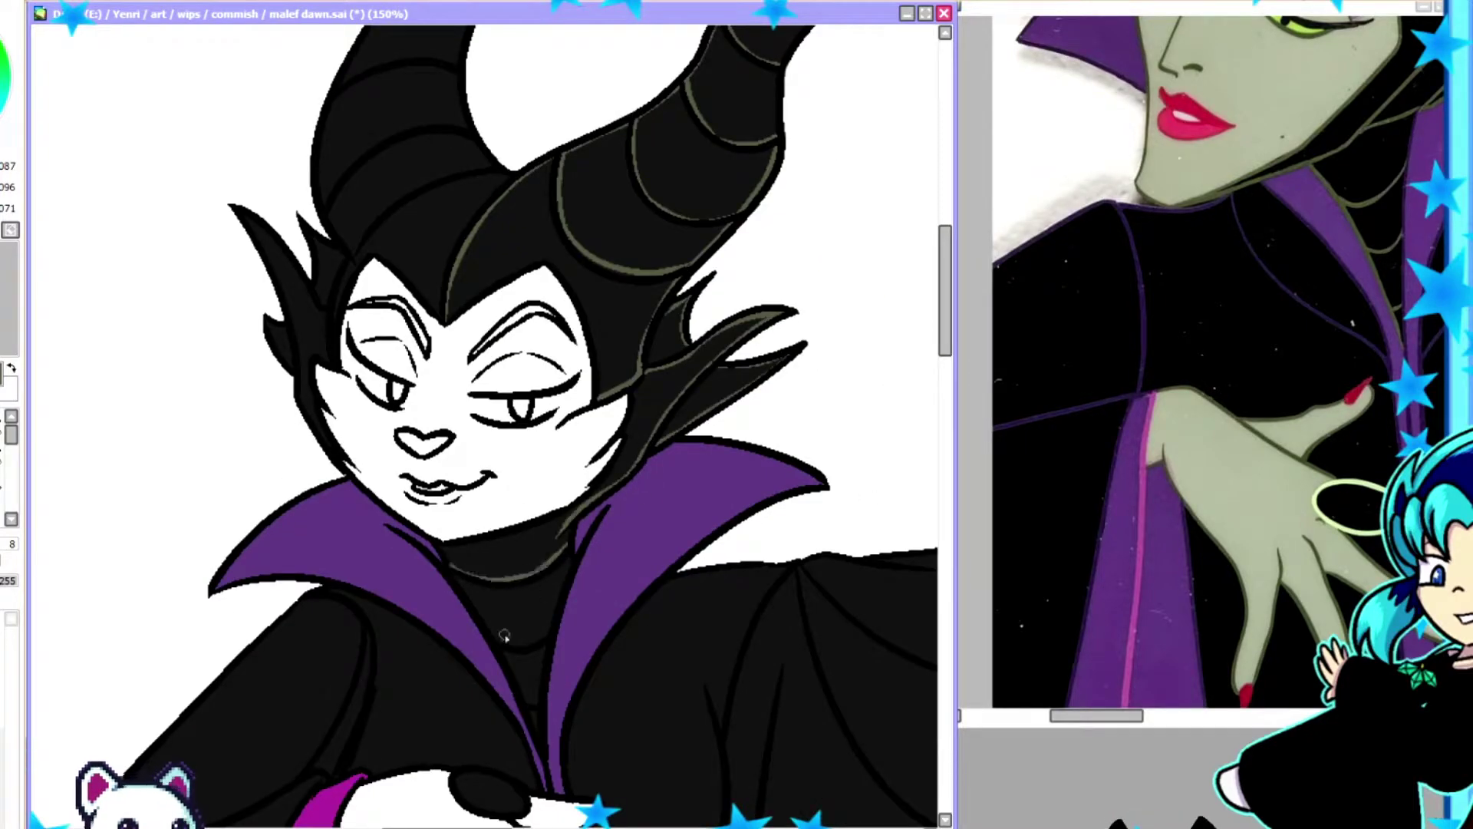
# Trace olive-grey lines over the ridges and edges of the other horn and the ear frill beneath it.
pyautogui.scroll(3, 355, 459)
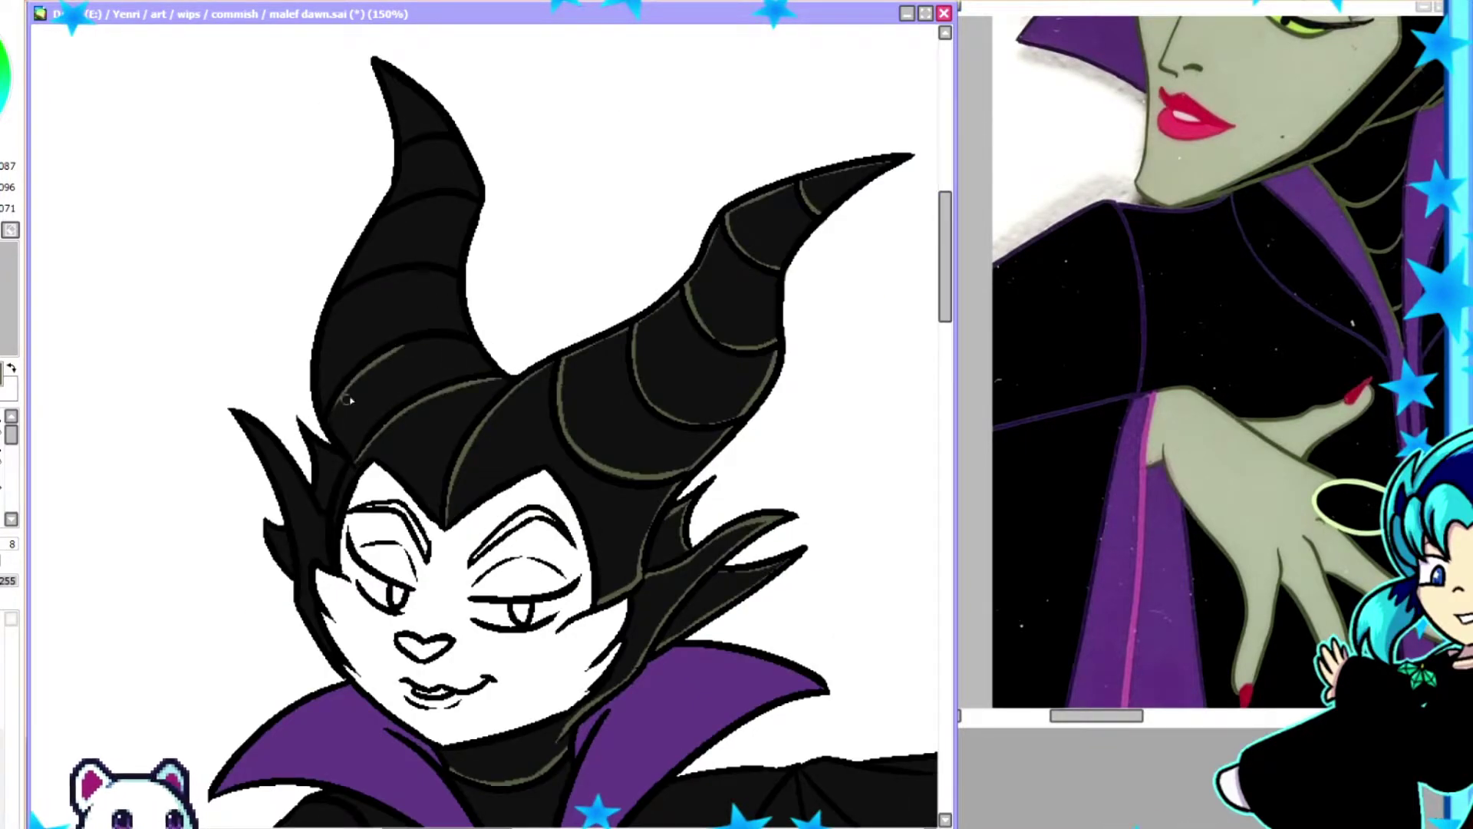
pyautogui.moveTo(324, 319); pyautogui.dragTo(437, 267)
pyautogui.moveTo(376, 224); pyautogui.dragTo(460, 199)
pyautogui.moveTo(322, 384); pyautogui.dragTo(370, 238)
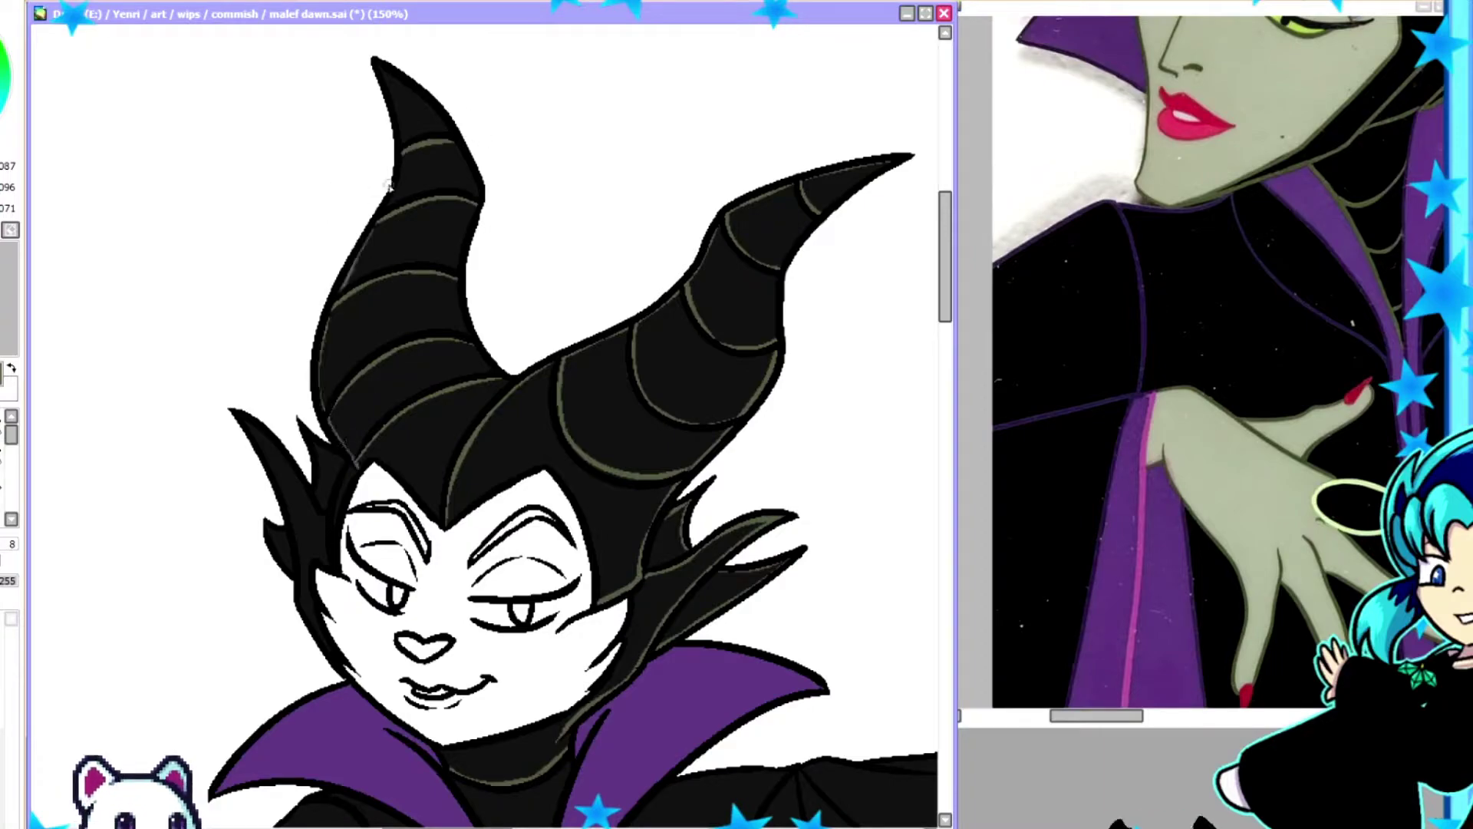
pyautogui.moveTo(470, 169); pyautogui.dragTo(491, 369)
pyautogui.moveTo(270, 431)
pyautogui.mouseDown()
pyautogui.moveTo(302, 530)
pyautogui.moveTo(303, 603)
pyautogui.mouseUp()
pyautogui.moveTo(264, 522); pyautogui.dragTo(294, 570)
pyautogui.scroll(-5, 294, 572)
pyautogui.scroll(5, 294, 572)
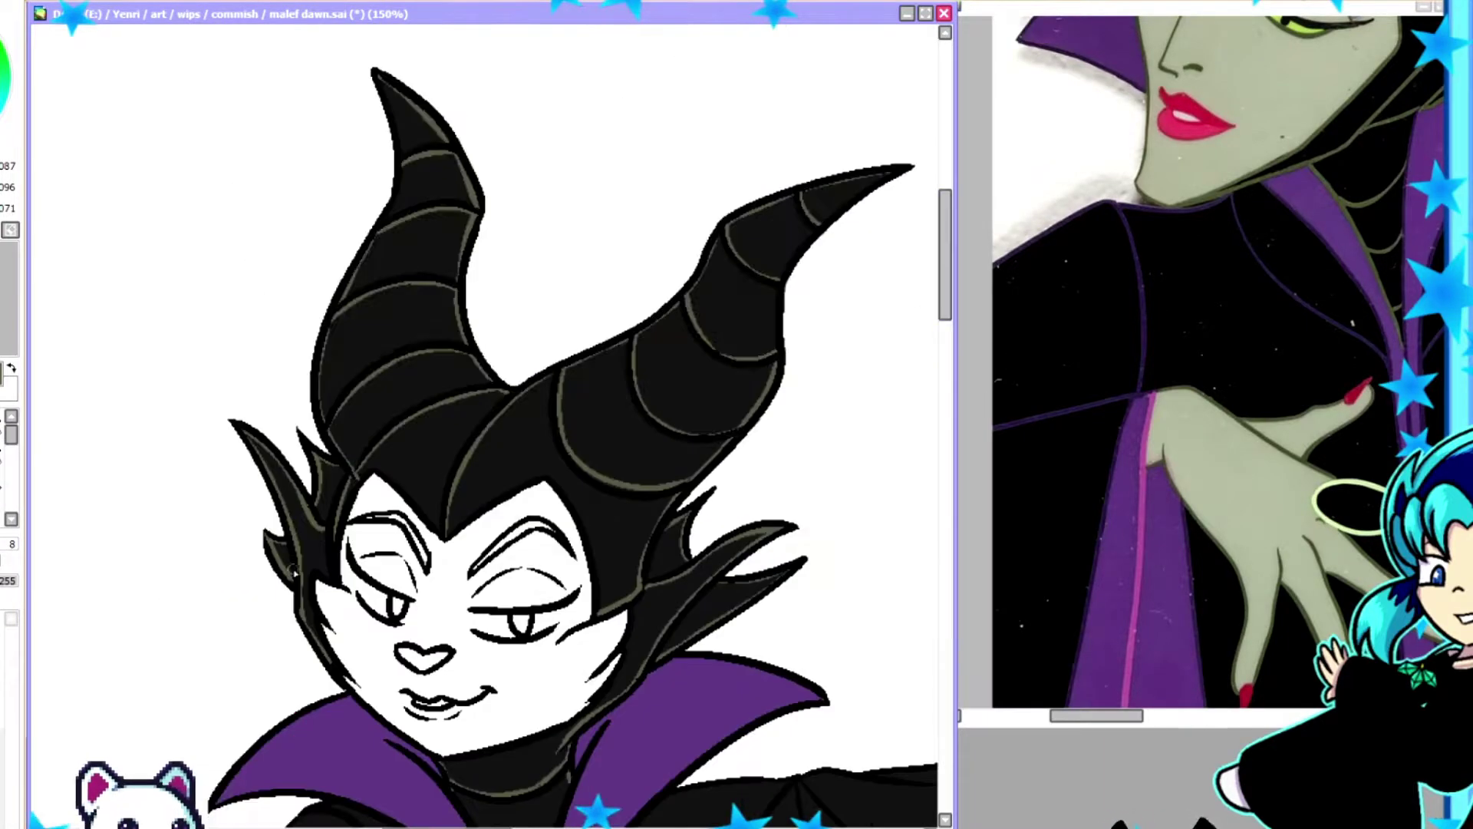
# Fill both arched eyebrows with black, following the reference face.
pyautogui.scroll(5, 1197, 368)
pyautogui.scroll(1, 456, 564)
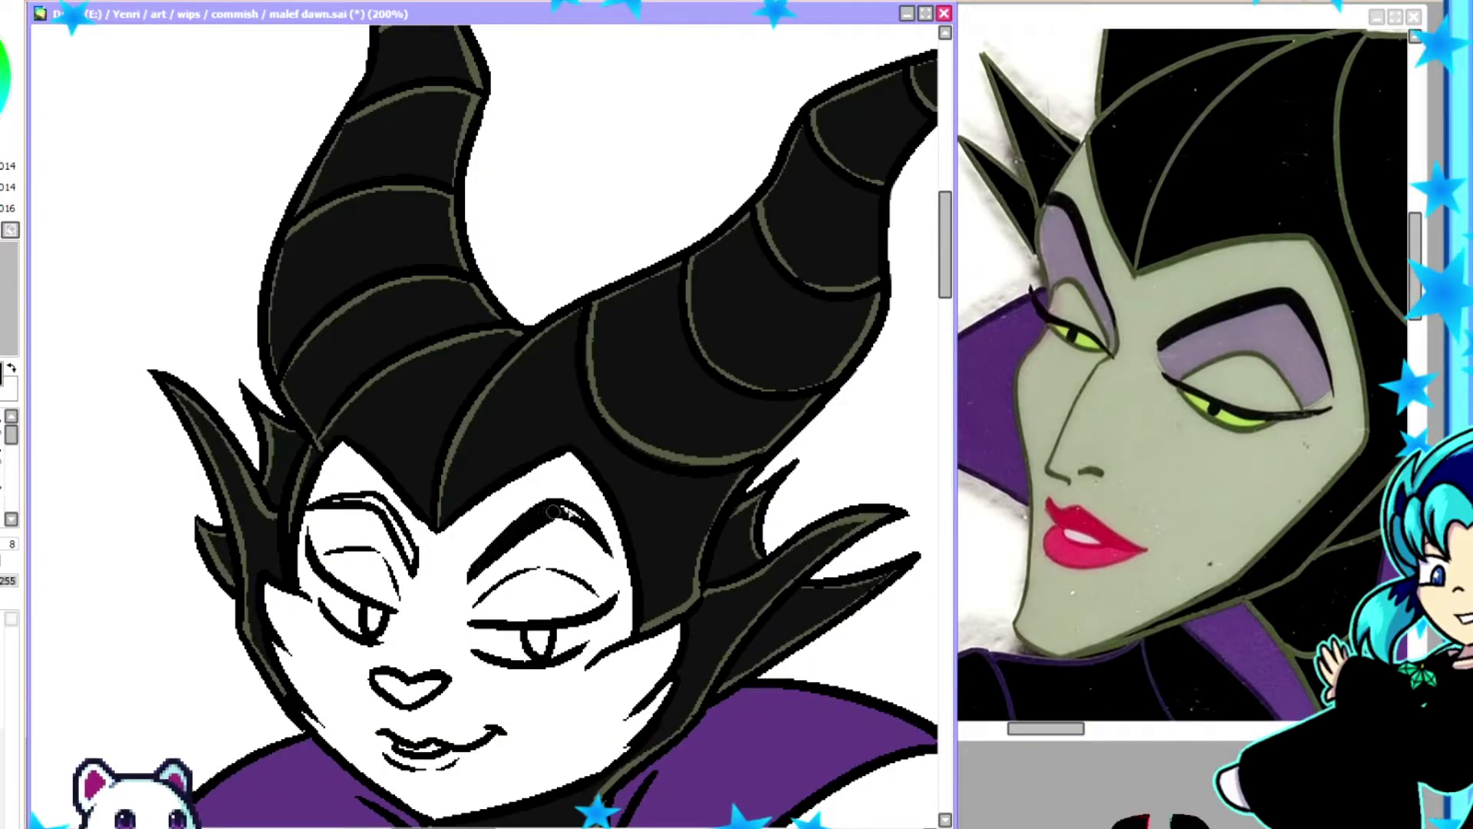
pyautogui.moveTo(549, 513); pyautogui.dragTo(558, 519)
pyautogui.moveTo(343, 497); pyautogui.dragTo(414, 566)
# Fill the area beneath both eyebrows with muted purple eyeshadow and colour the lower lip red.
pyautogui.moveTo(588, 557); pyautogui.dragTo(513, 557)
pyautogui.moveTo(397, 610)
pyautogui.mouseDown()
pyautogui.moveTo(537, 567)
pyautogui.moveTo(530, 537)
pyautogui.moveTo(526, 552)
pyautogui.mouseUp()
pyautogui.moveTo(230, 510); pyautogui.dragTo(349, 554)
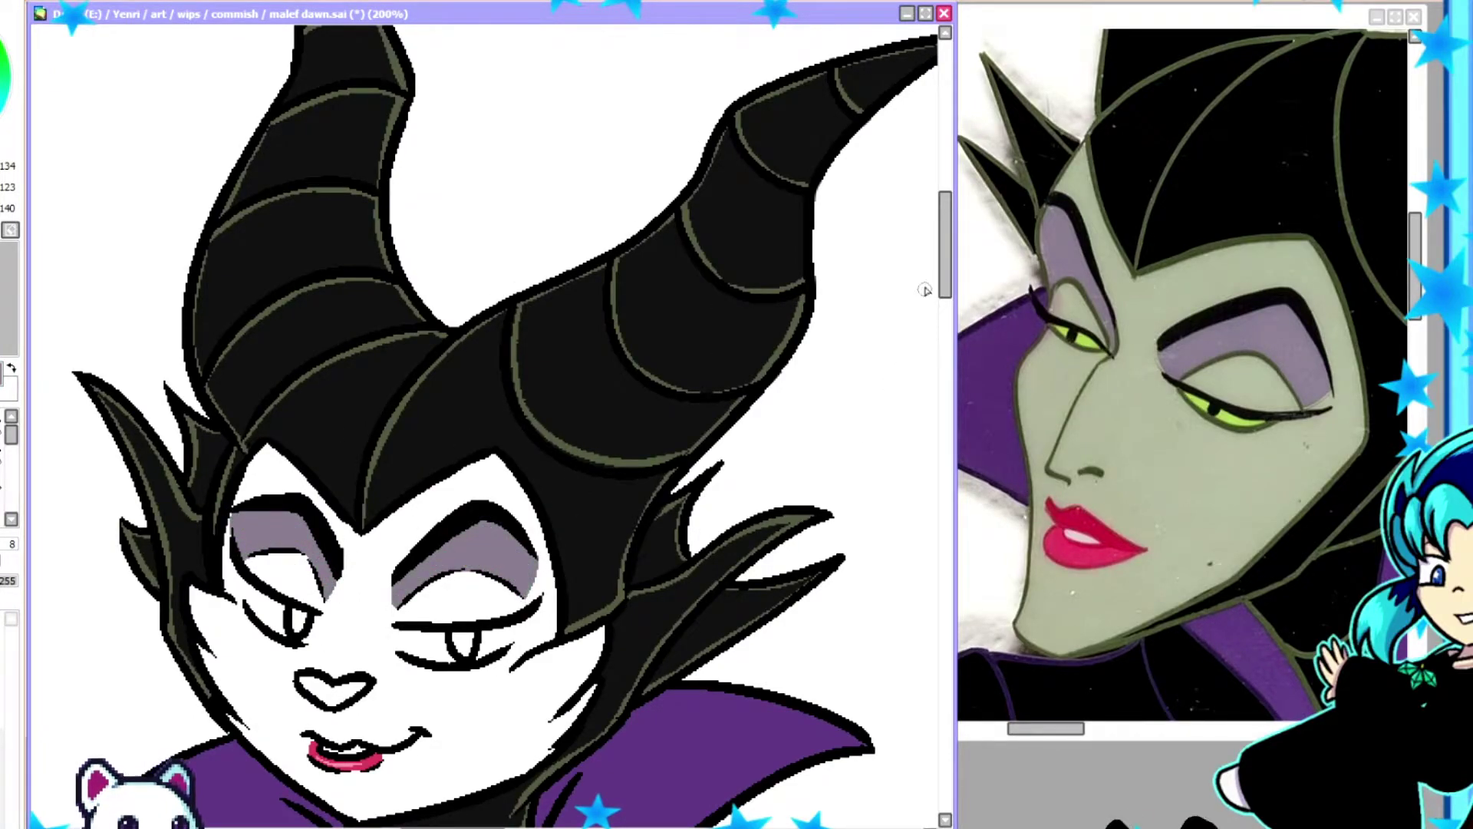
# Sample colours from the character reference dawn 5.png and fill the nose dark grey and the irises teal and brown.
pyautogui.scroll(-3, 915, 340)
pyautogui.click(991, 443)
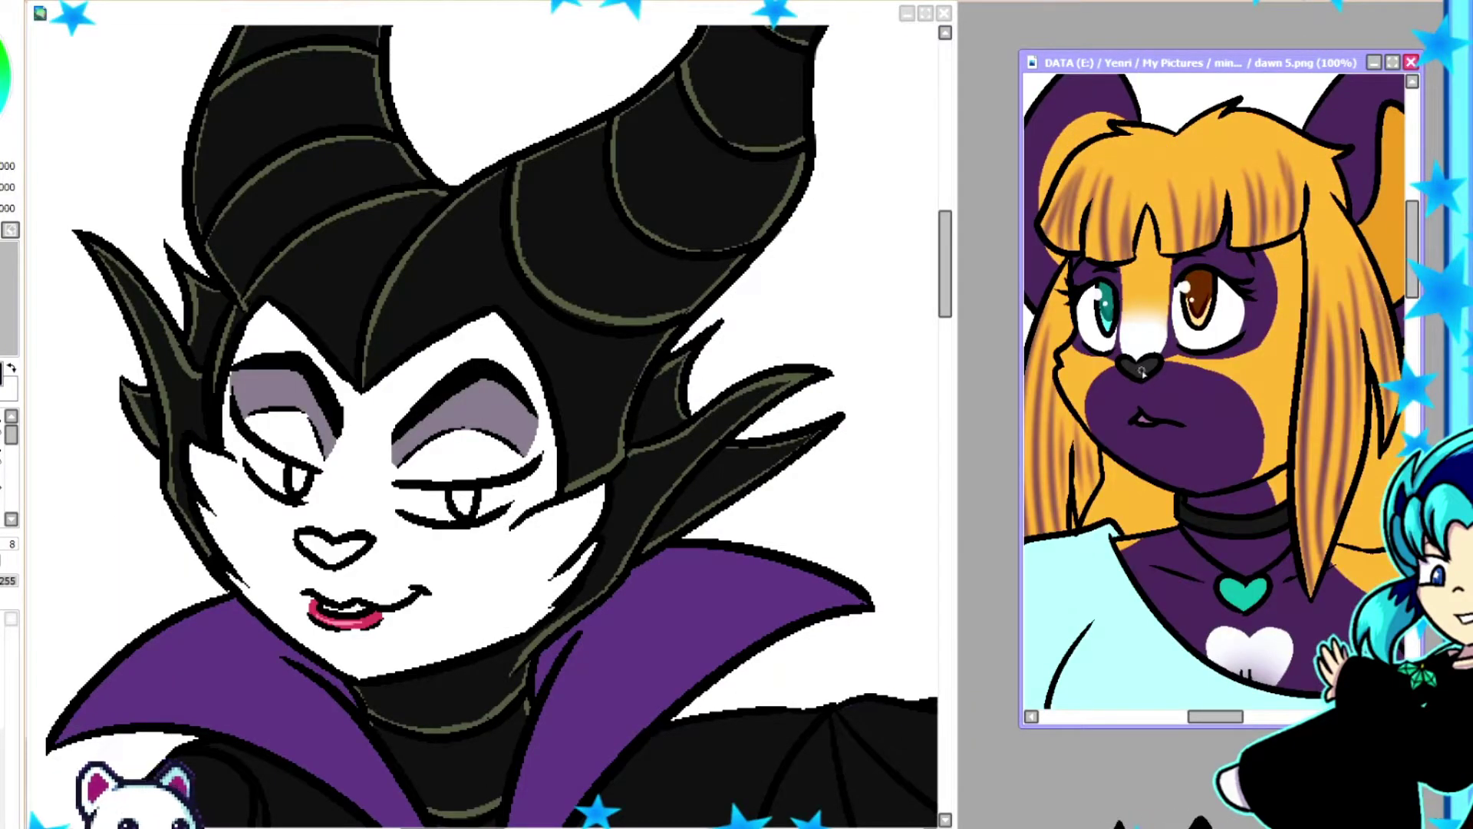
pyautogui.click(338, 552)
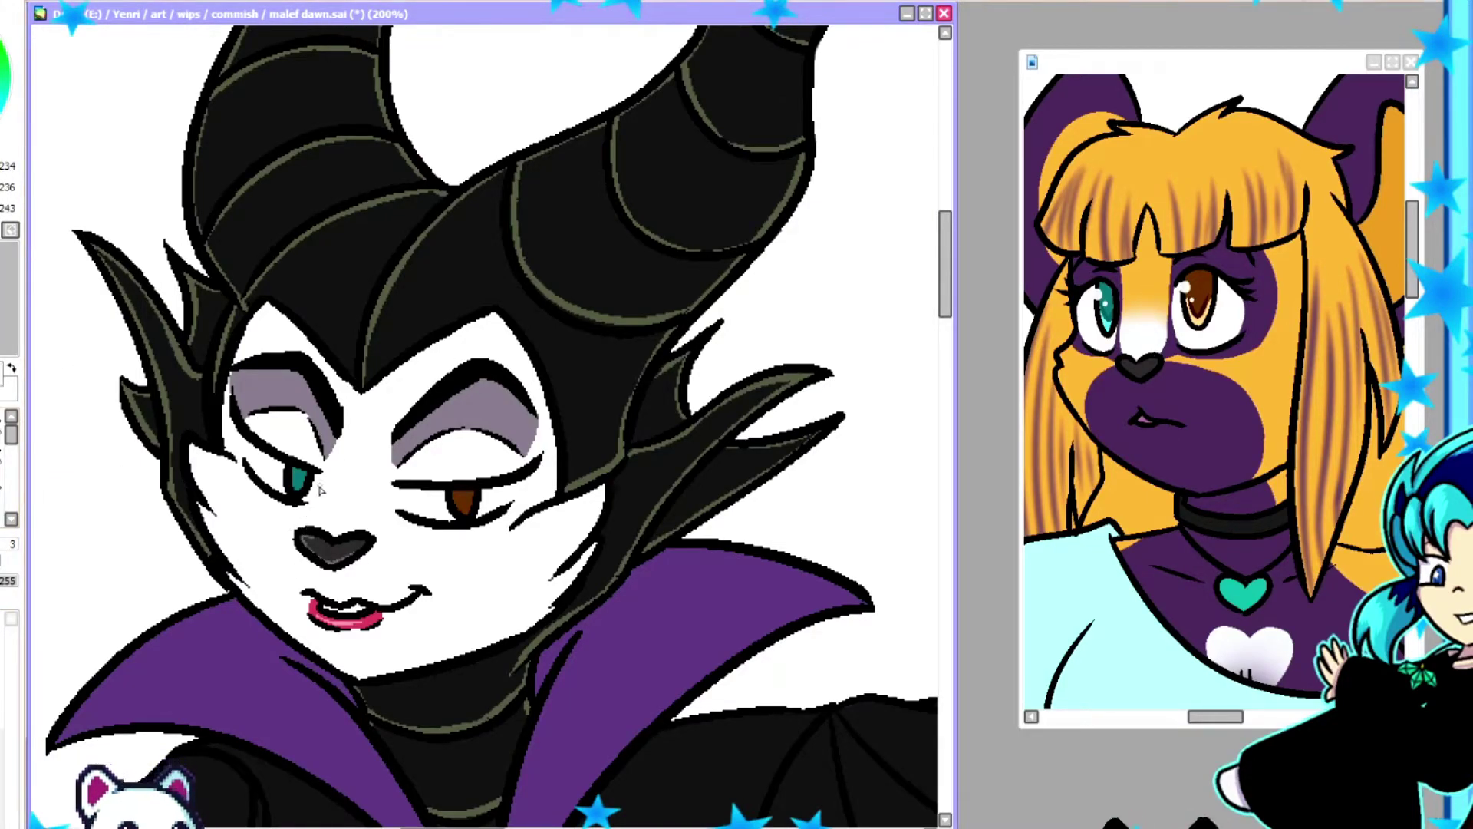
# Colour the face orange with dark purple patches around the eyes and muzzle, and blend white above the nose.
pyautogui.press('b')
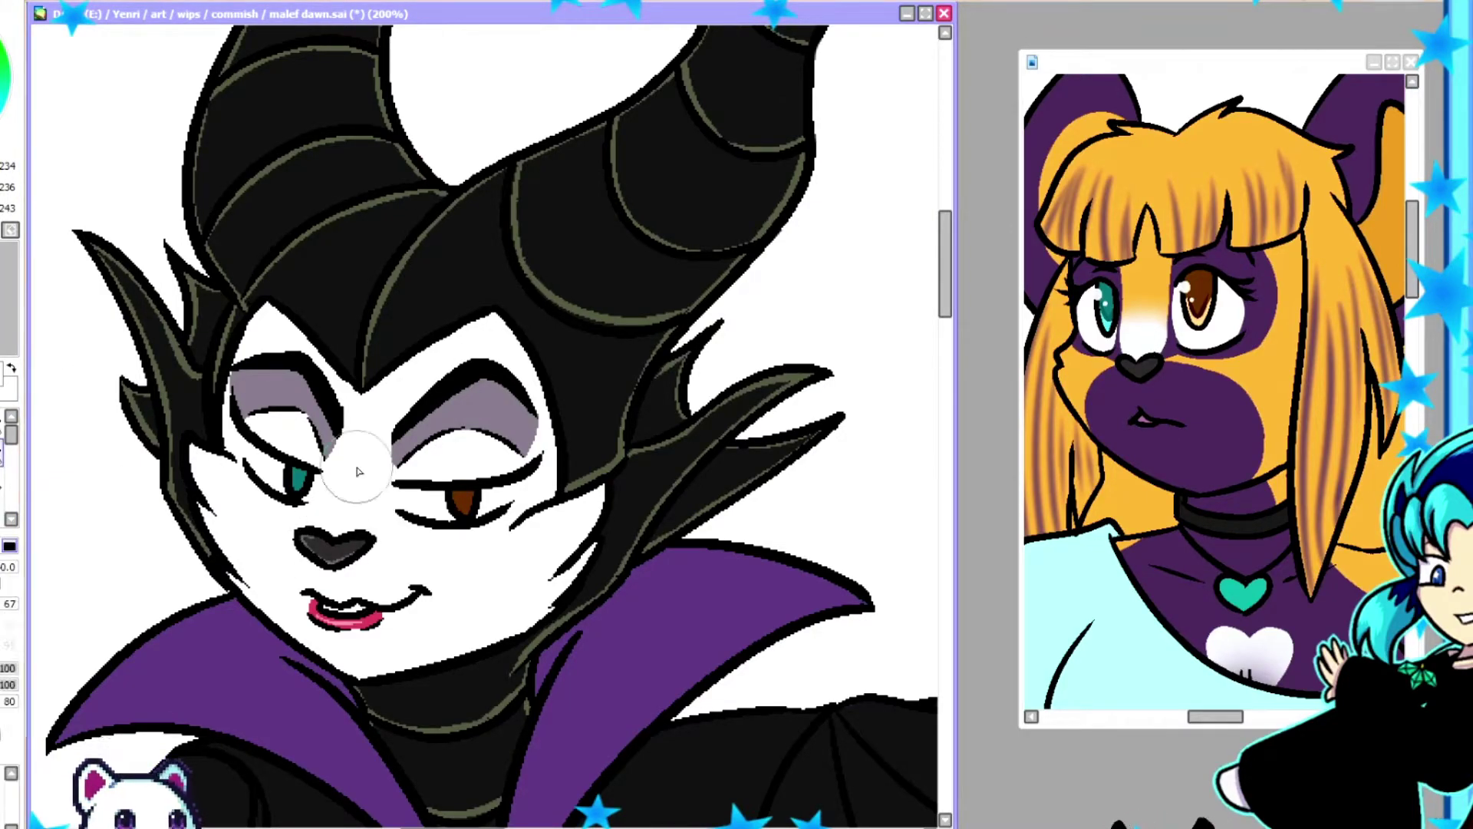
pyautogui.moveTo(230, 553)
pyautogui.mouseDown()
pyautogui.moveTo(261, 598)
pyautogui.moveTo(537, 606)
pyautogui.moveTo(399, 430)
pyautogui.moveTo(338, 392)
pyautogui.moveTo(357, 476)
pyautogui.moveTo(414, 345)
pyautogui.moveTo(507, 330)
pyautogui.mouseUp()
pyautogui.press('x')
pyautogui.moveTo(570, 449)
pyautogui.mouseDown()
pyautogui.moveTo(499, 530)
pyautogui.moveTo(369, 549)
pyautogui.moveTo(529, 644)
pyautogui.moveTo(399, 583)
pyautogui.mouseUp()
pyautogui.moveTo(276, 307)
pyautogui.mouseDown()
pyautogui.moveTo(219, 406)
pyautogui.moveTo(269, 606)
pyautogui.mouseUp()
pyautogui.moveTo(195, 453)
pyautogui.mouseDown()
pyautogui.moveTo(223, 545)
pyautogui.moveTo(230, 498)
pyautogui.moveTo(207, 476)
pyautogui.moveTo(245, 553)
pyautogui.mouseUp()
# Paint the whites of both eyes and add the pupils and small highlights.
pyautogui.keyDown('alt'); pyautogui.click(345, 506); pyautogui.keyUp('alt')
pyautogui.moveTo(261, 461); pyautogui.dragTo(305, 495)
pyautogui.moveTo(395, 495); pyautogui.dragTo(487, 502)
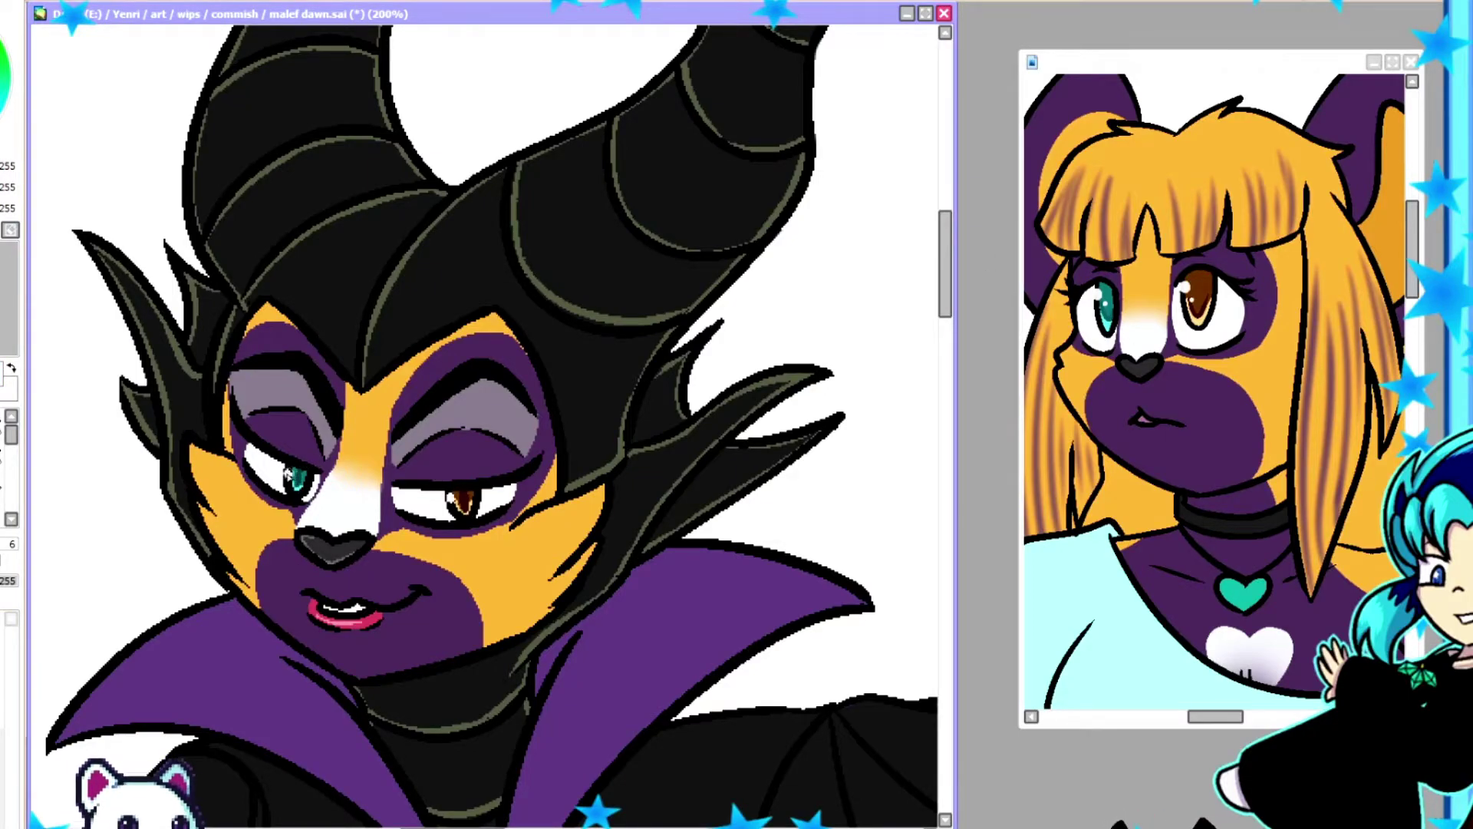
# Touch up the face's edge beside the eye and the cheek with the sampled orange.
pyautogui.moveTo(293, 570); pyautogui.dragTo(332, 575)
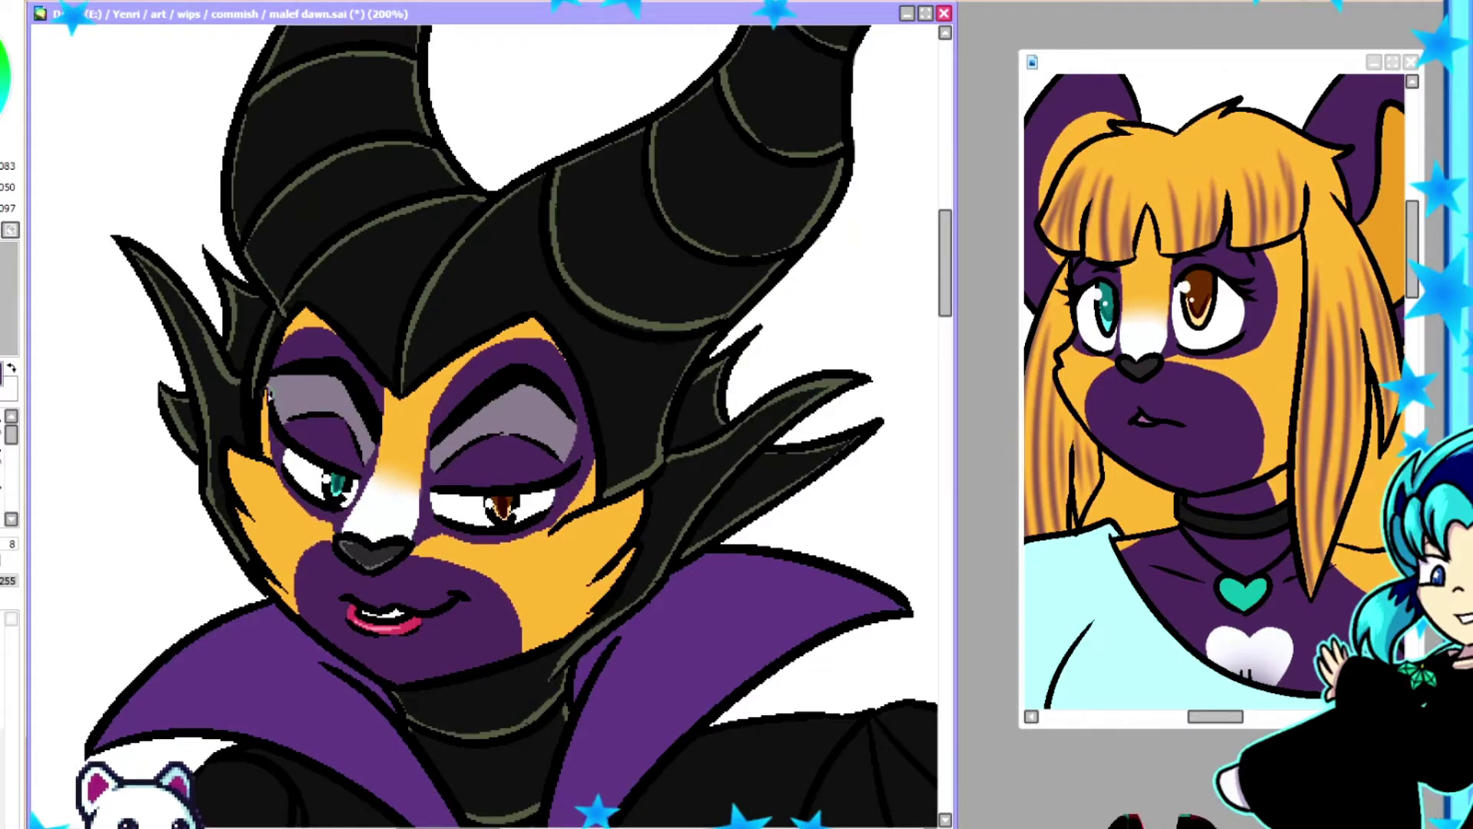
pyautogui.keyDown('alt'); pyautogui.click(265, 446); pyautogui.keyUp('alt')
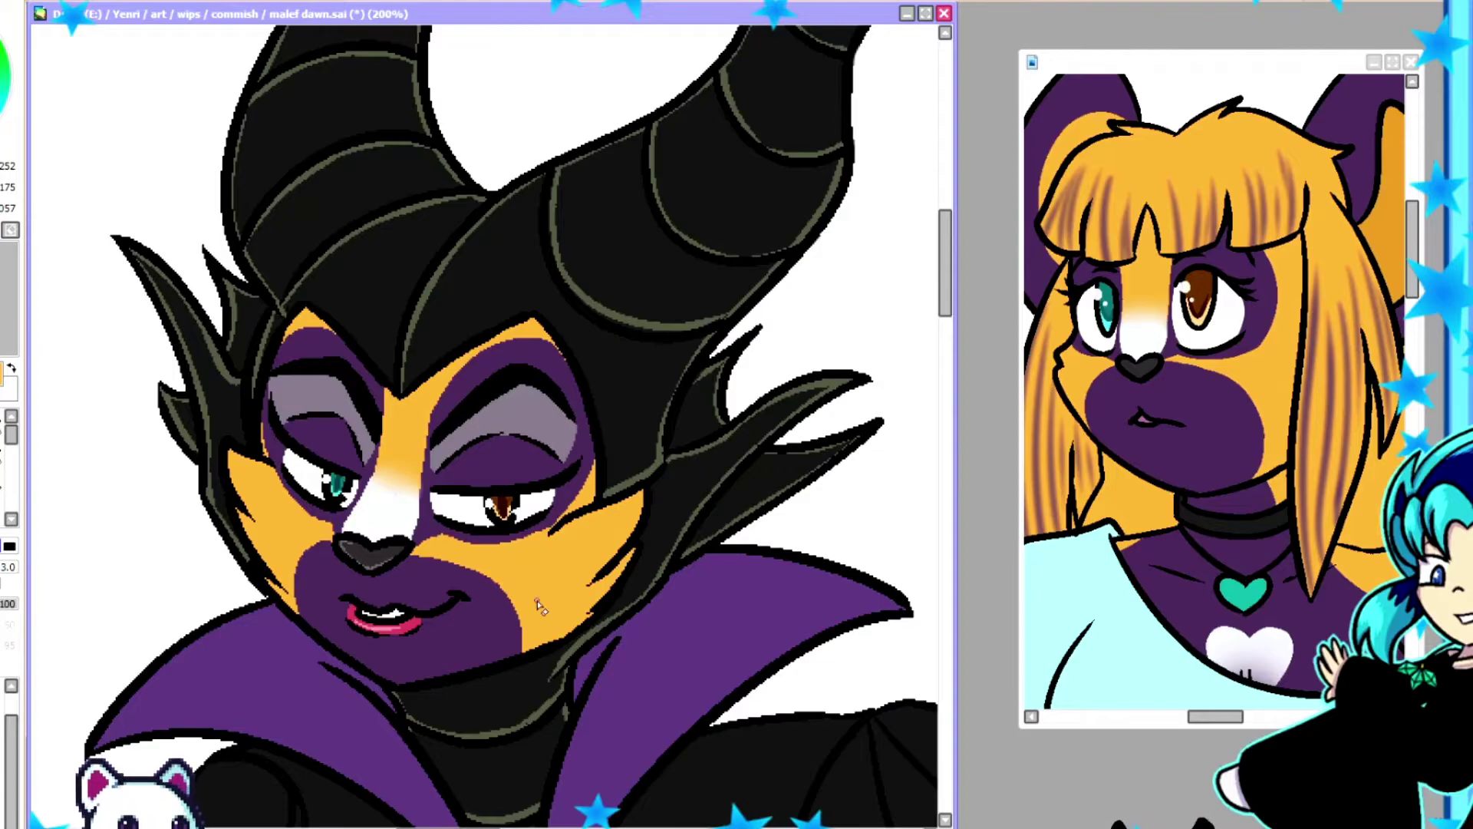
pyautogui.scroll(-5, 491, 426)
pyautogui.scroll(5, 491, 426)
pyautogui.moveTo(499, 323)
pyautogui.mouseDown()
pyautogui.moveTo(538, 345)
pyautogui.moveTo(475, 430)
pyautogui.mouseUp()
# Hide the flat colours and select the sorceress's whole silhouette on the line art.
pyautogui.scroll(-3, 812, 409)
pyautogui.scroll(-2, 813, 410)
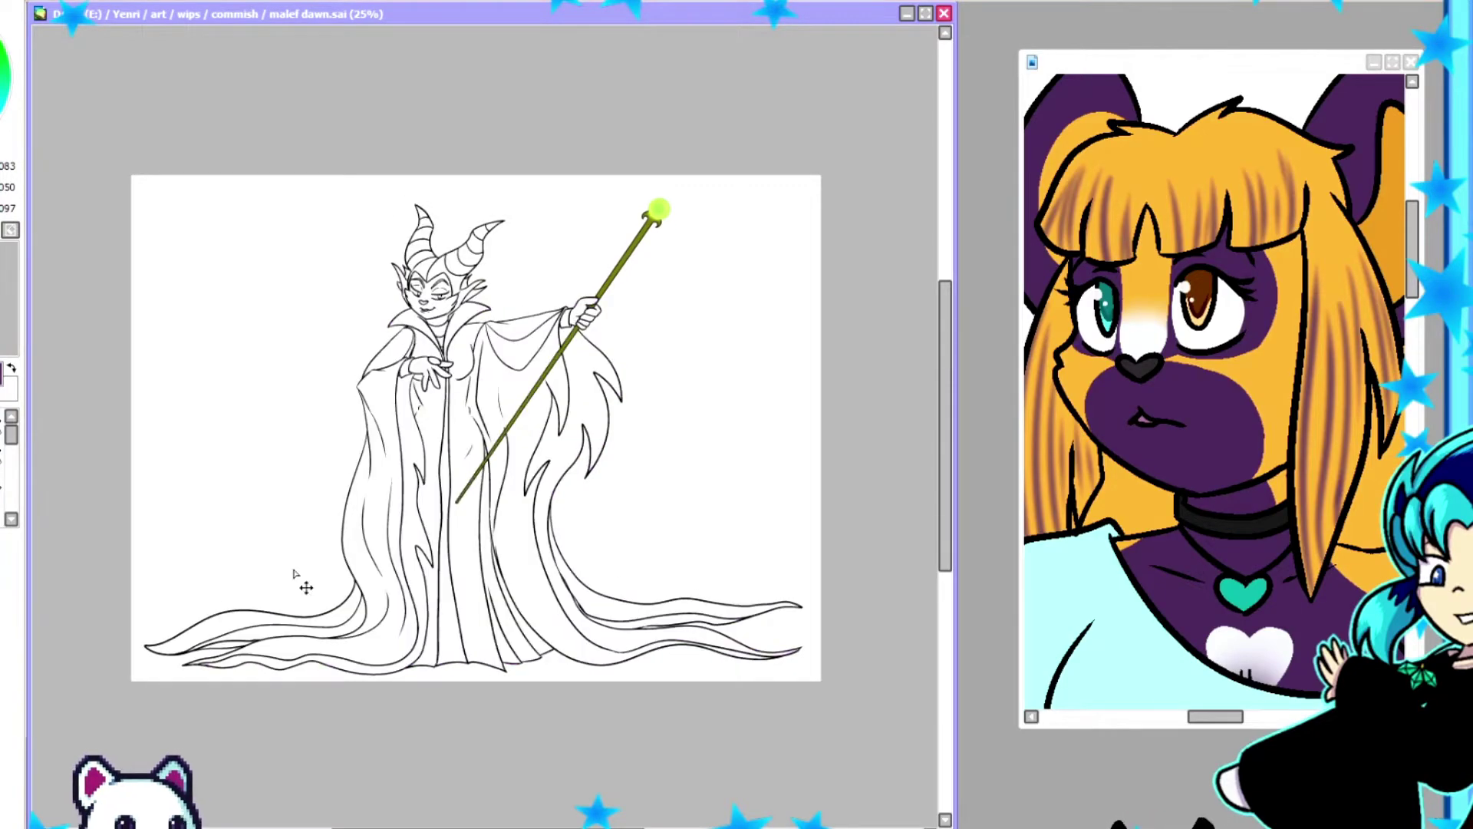
pyautogui.click(293, 574)
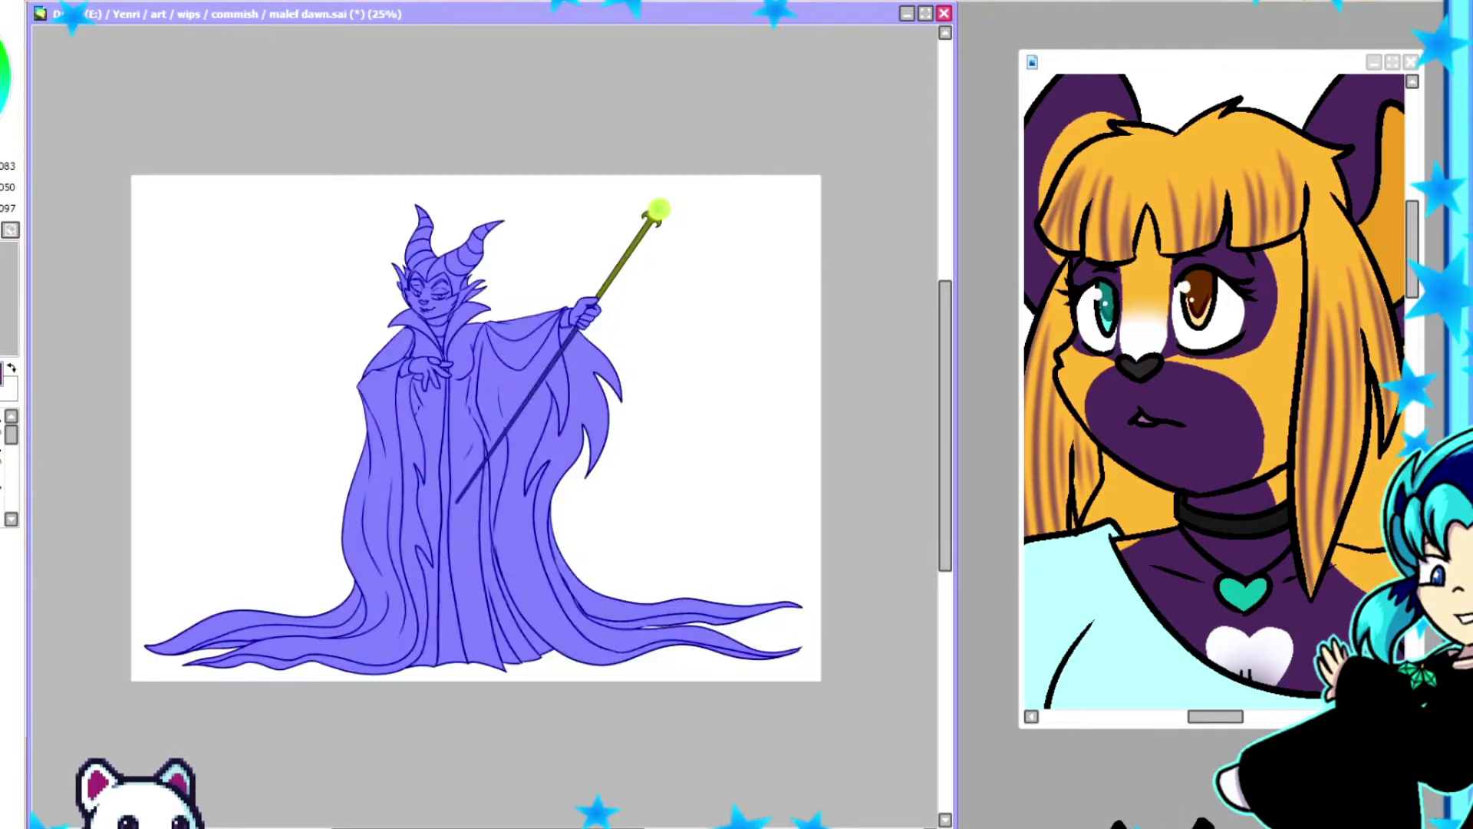
pyautogui.scroll(4, 399, 381)
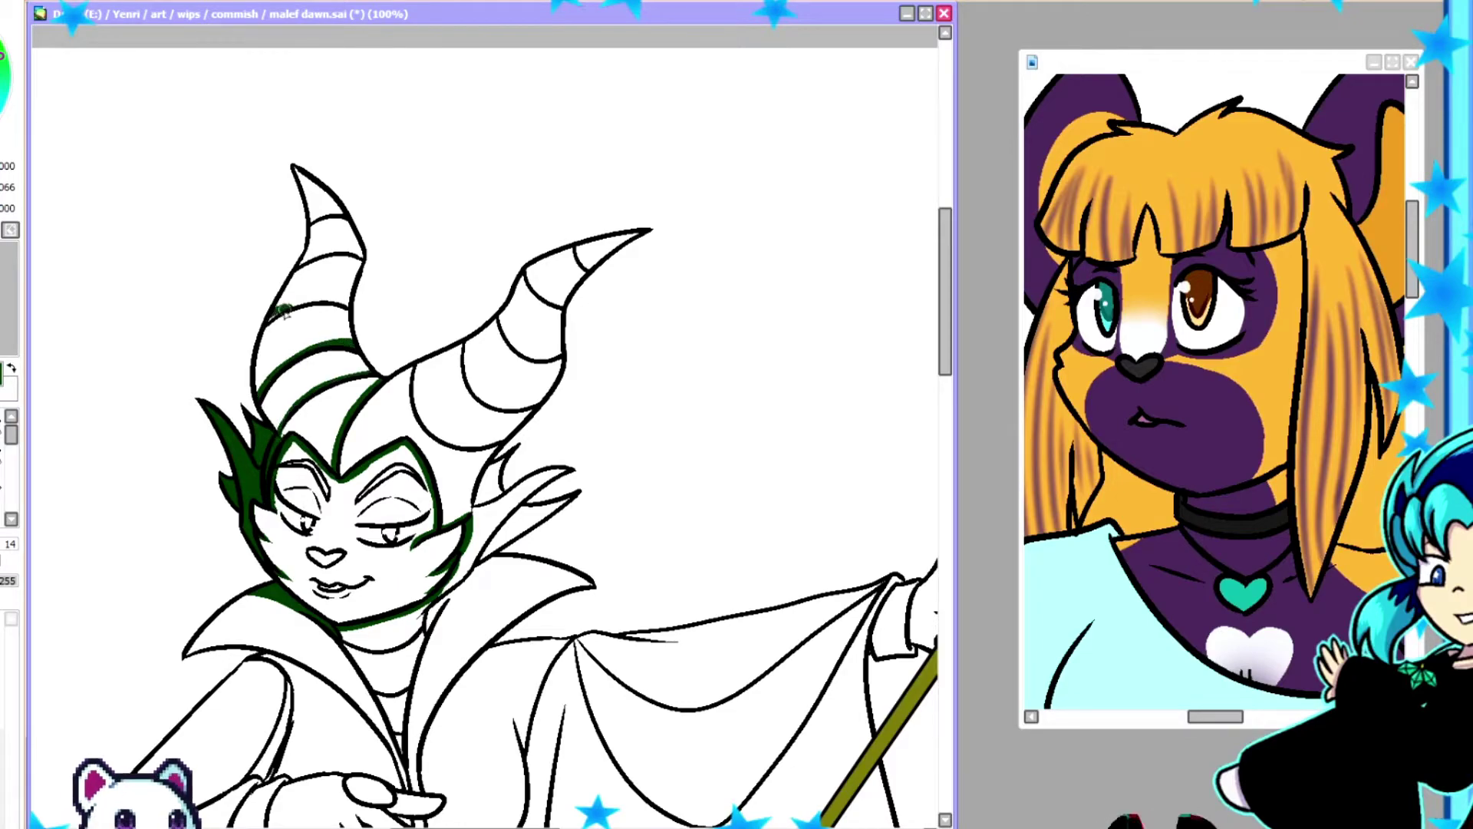
# Shade the horn ridges and the small spikes beside the headdress dark green.
pyautogui.moveTo(410, 367); pyautogui.dragTo(425, 432)
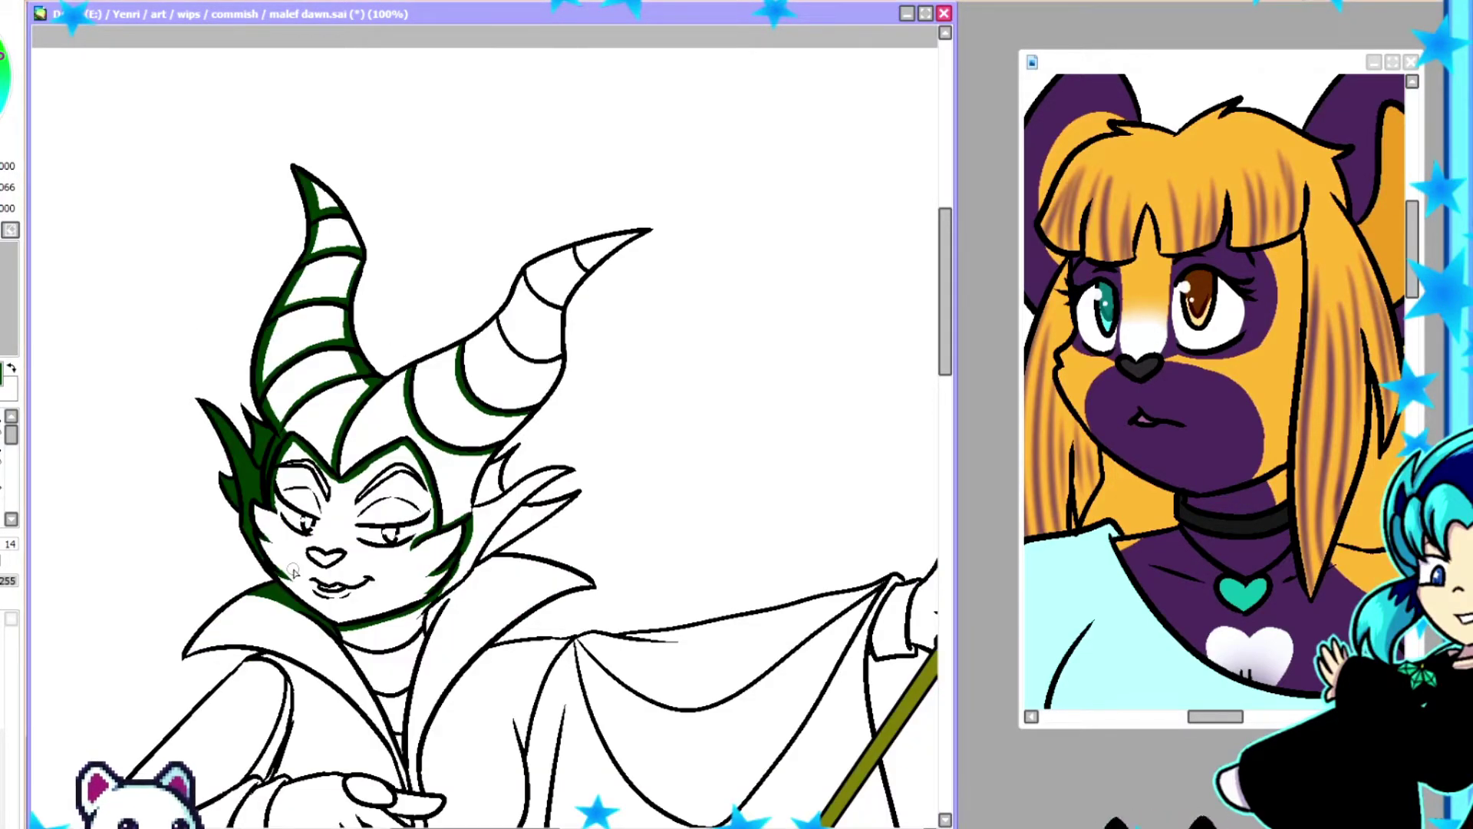
pyautogui.moveTo(495, 321); pyautogui.dragTo(541, 375)
pyautogui.moveTo(521, 278)
pyautogui.mouseDown()
pyautogui.moveTo(576, 286)
pyautogui.moveTo(561, 360)
pyautogui.mouseUp()
pyautogui.moveTo(640, 232); pyautogui.dragTo(579, 284)
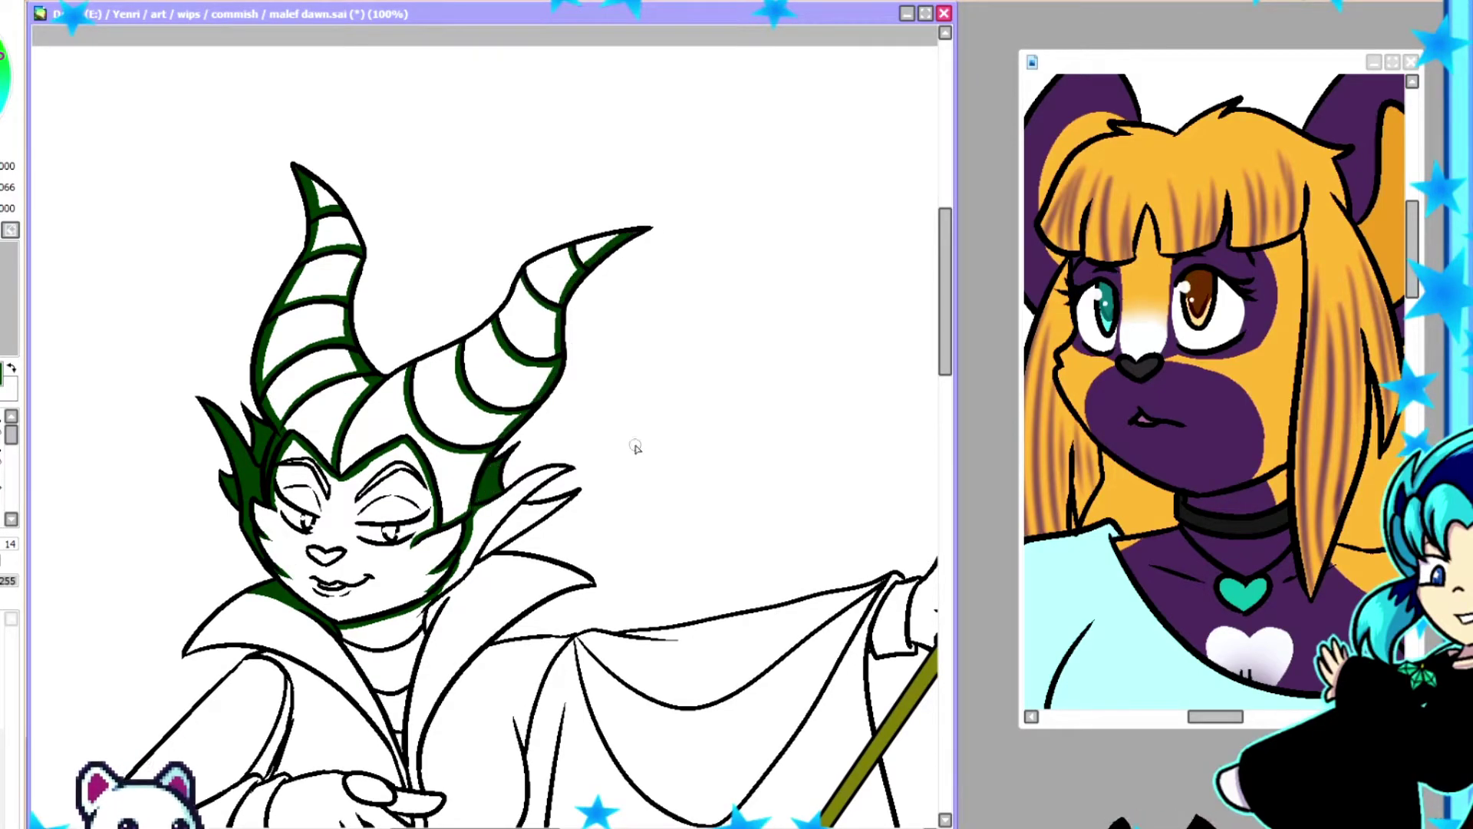
pyautogui.scroll(-2, 523, 518)
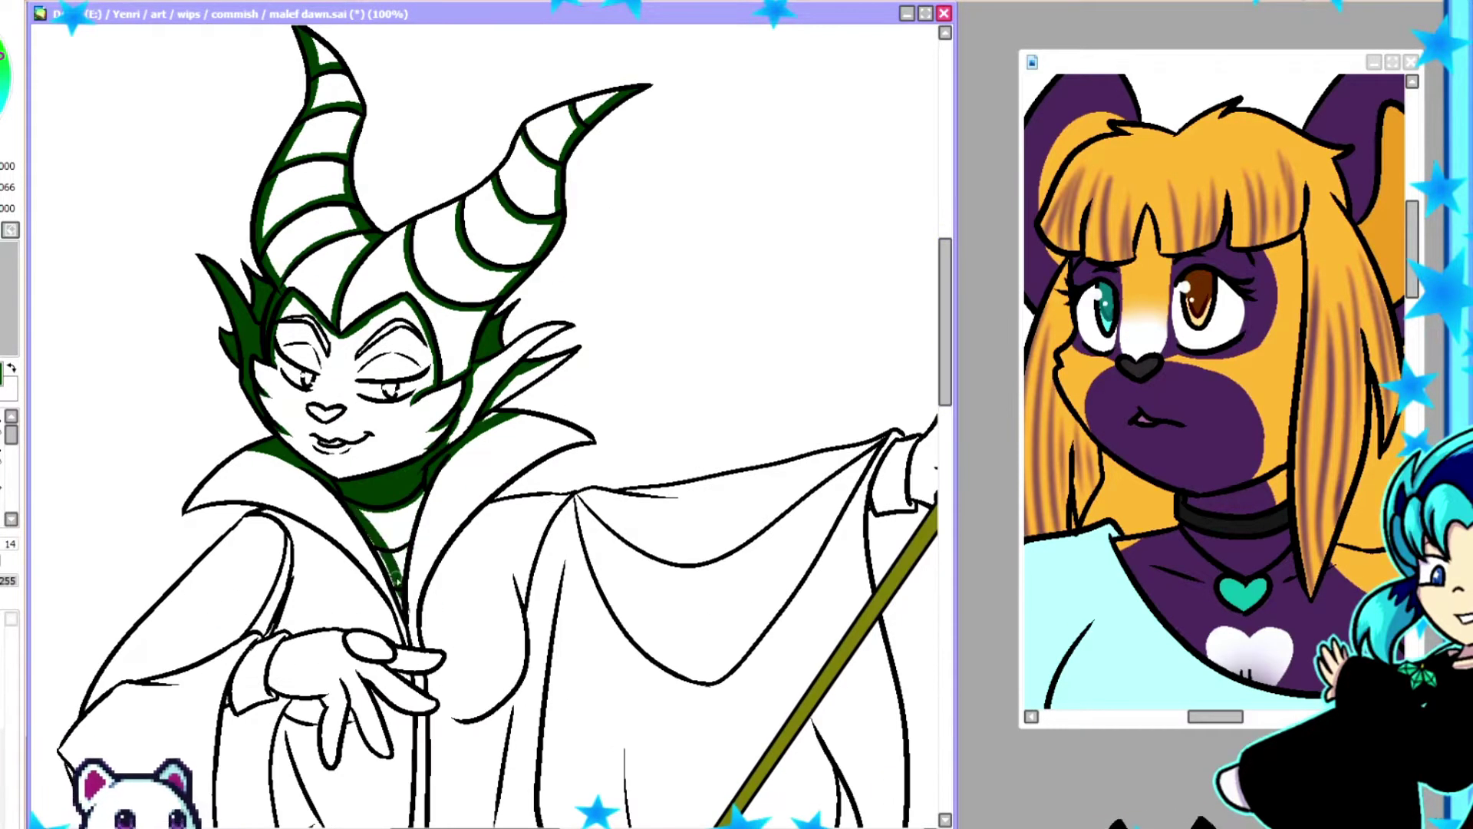
# Reduce the brush to size 8 and shade the eyelids and facial edges dark green.
pyautogui.scroll(1, 523, 518)
pyautogui.press('[')
pyautogui.press('[')
pyautogui.press('[')
pyautogui.press('[')
pyautogui.moveTo(349, 429); pyautogui.dragTo(483, 416)
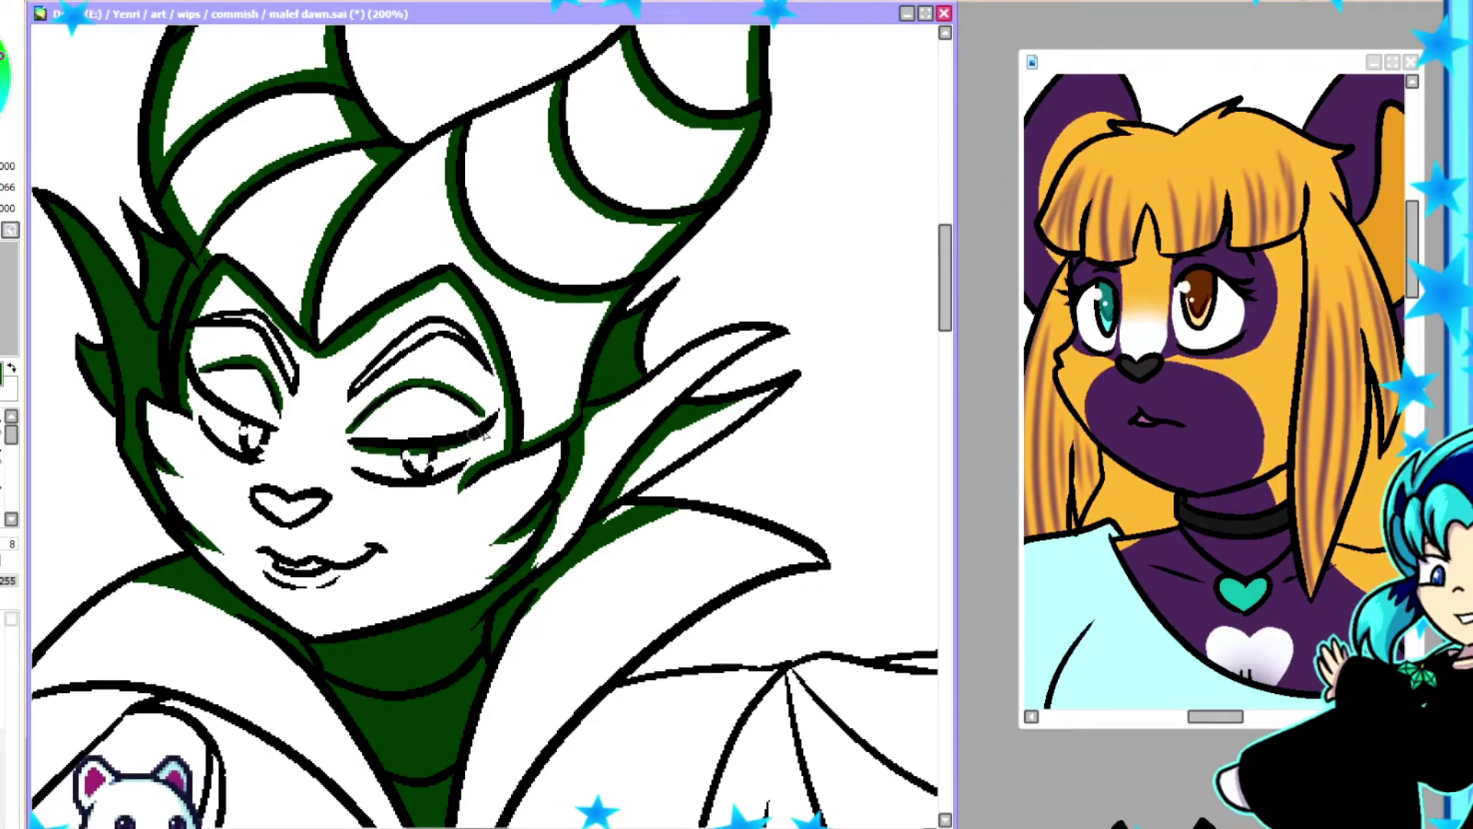
pyautogui.scroll(-1, 273, 464)
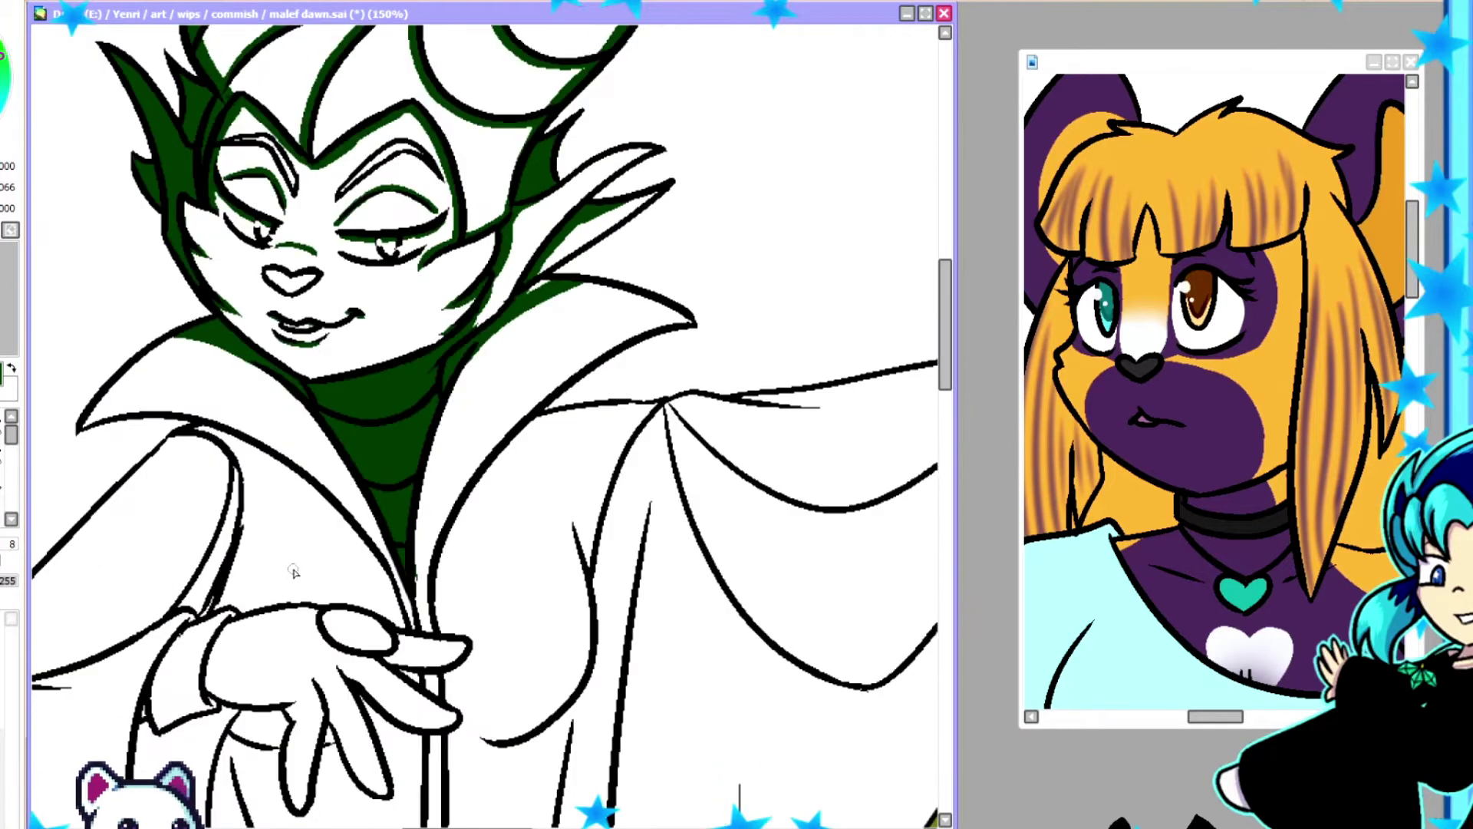
# Shade the chest beneath the collar and the underside of the bent arm's sleeve dark green.
pyautogui.hscroll(-5, 272, 464)
pyautogui.moveTo(522, 456); pyautogui.dragTo(740, 610)
pyautogui.moveTo(552, 430); pyautogui.dragTo(759, 621)
pyautogui.moveTo(595, 476)
pyautogui.mouseDown()
pyautogui.moveTo(537, 614)
pyautogui.moveTo(560, 614)
pyautogui.mouseUp()
pyautogui.scroll(-3, 560, 614)
pyautogui.moveTo(537, 345); pyautogui.dragTo(292, 468)
pyautogui.moveTo(479, 415); pyautogui.dragTo(426, 397)
pyautogui.moveTo(595, 230); pyautogui.dragTo(549, 345)
# Shade the bent arm's cuff and fingers and the inner robe opening below that hand.
pyautogui.hscroll(5, 483, 422)
pyautogui.moveTo(445, 230)
pyautogui.mouseDown()
pyautogui.moveTo(291, 353)
pyautogui.moveTo(360, 541)
pyautogui.mouseUp()
pyautogui.moveTo(418, 401); pyautogui.dragTo(530, 464)
pyautogui.moveTo(470, 371)
pyautogui.mouseDown()
pyautogui.moveTo(537, 406)
pyautogui.moveTo(755, 206)
pyautogui.mouseUp()
pyautogui.moveTo(618, 379); pyautogui.dragTo(611, 637)
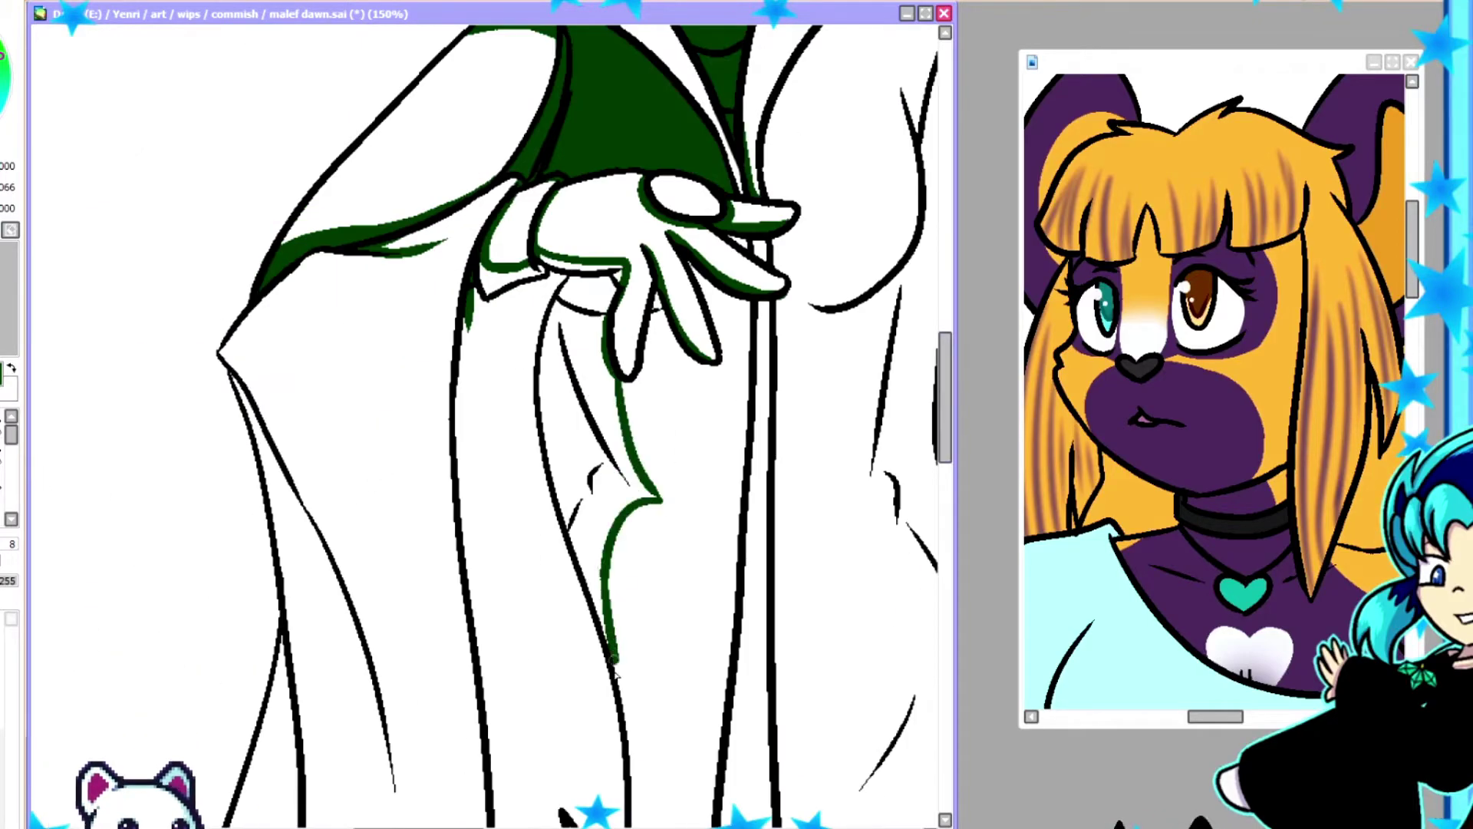
pyautogui.moveTo(512, 283); pyautogui.dragTo(468, 614)
pyautogui.moveTo(537, 353); pyautogui.dragTo(606, 637)
# Shade the robe's side fold below the elbow and the lower lining of the train, using brush size 20.
pyautogui.scroll(-5, 475, 422)
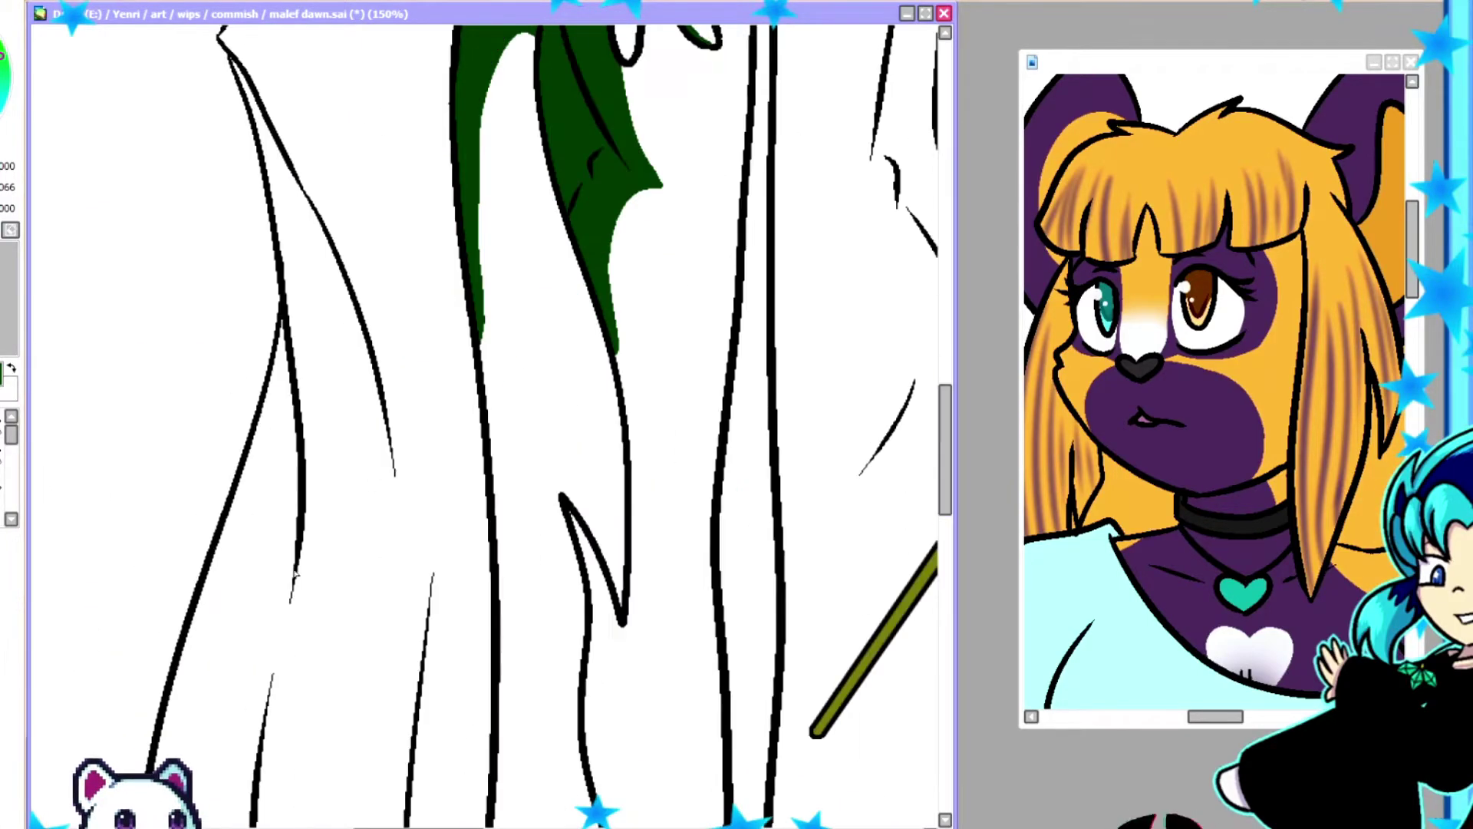
pyautogui.scroll(3, 234, 252)
pyautogui.moveTo(234, 252)
pyautogui.mouseDown()
pyautogui.moveTo(349, 472)
pyautogui.moveTo(330, 430)
pyautogui.mouseUp()
pyautogui.scroll(-2, 296, 572)
pyautogui.moveTo(530, 23); pyautogui.dragTo(534, 412)
pyautogui.scroll(-5, 534, 413)
pyautogui.moveTo(269, 679); pyautogui.dragTo(378, 661)
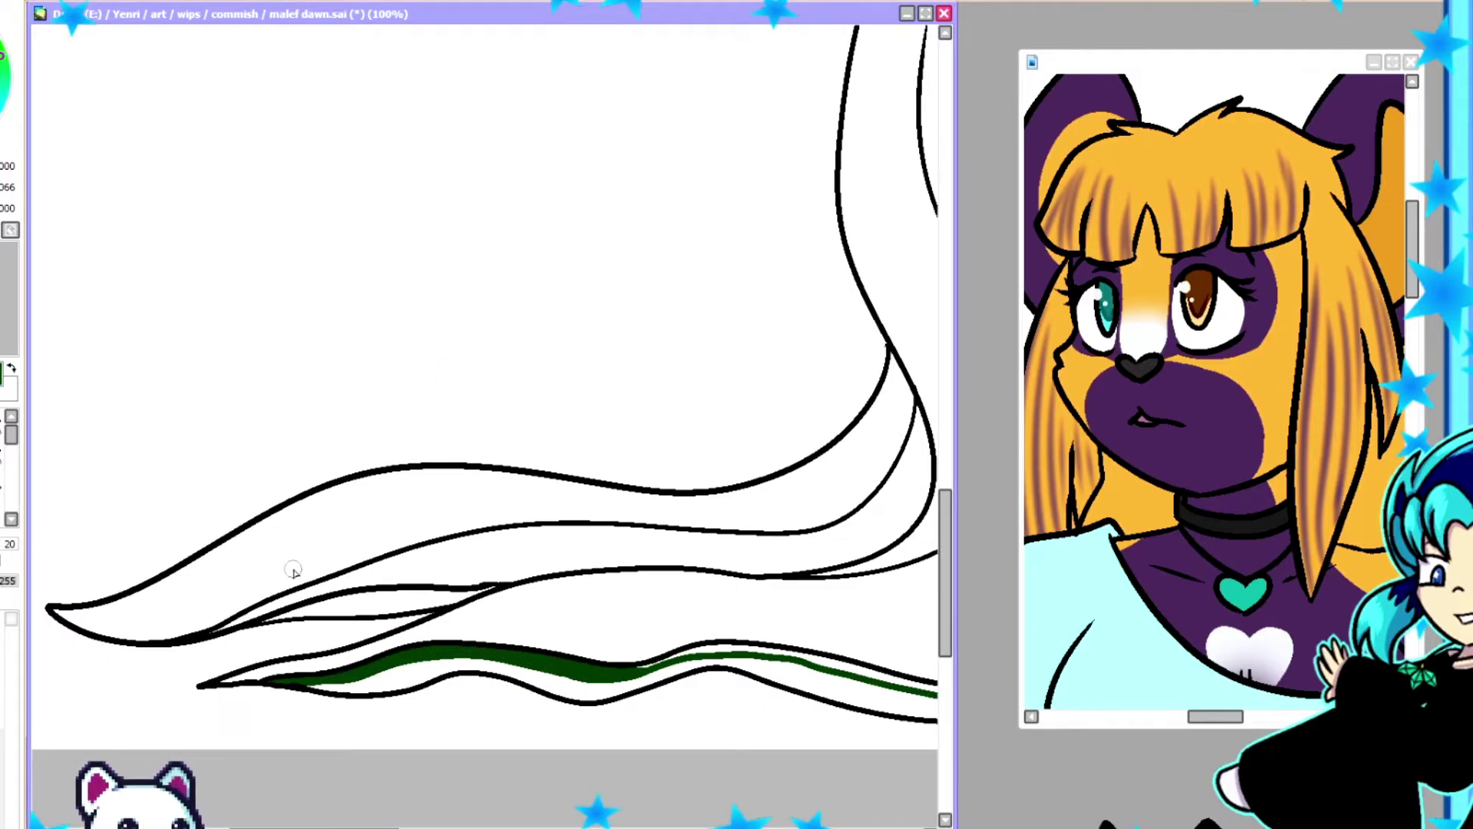
pyautogui.hscroll(5, 685, 654)
pyautogui.moveTo(461, 679); pyautogui.dragTo(813, 549)
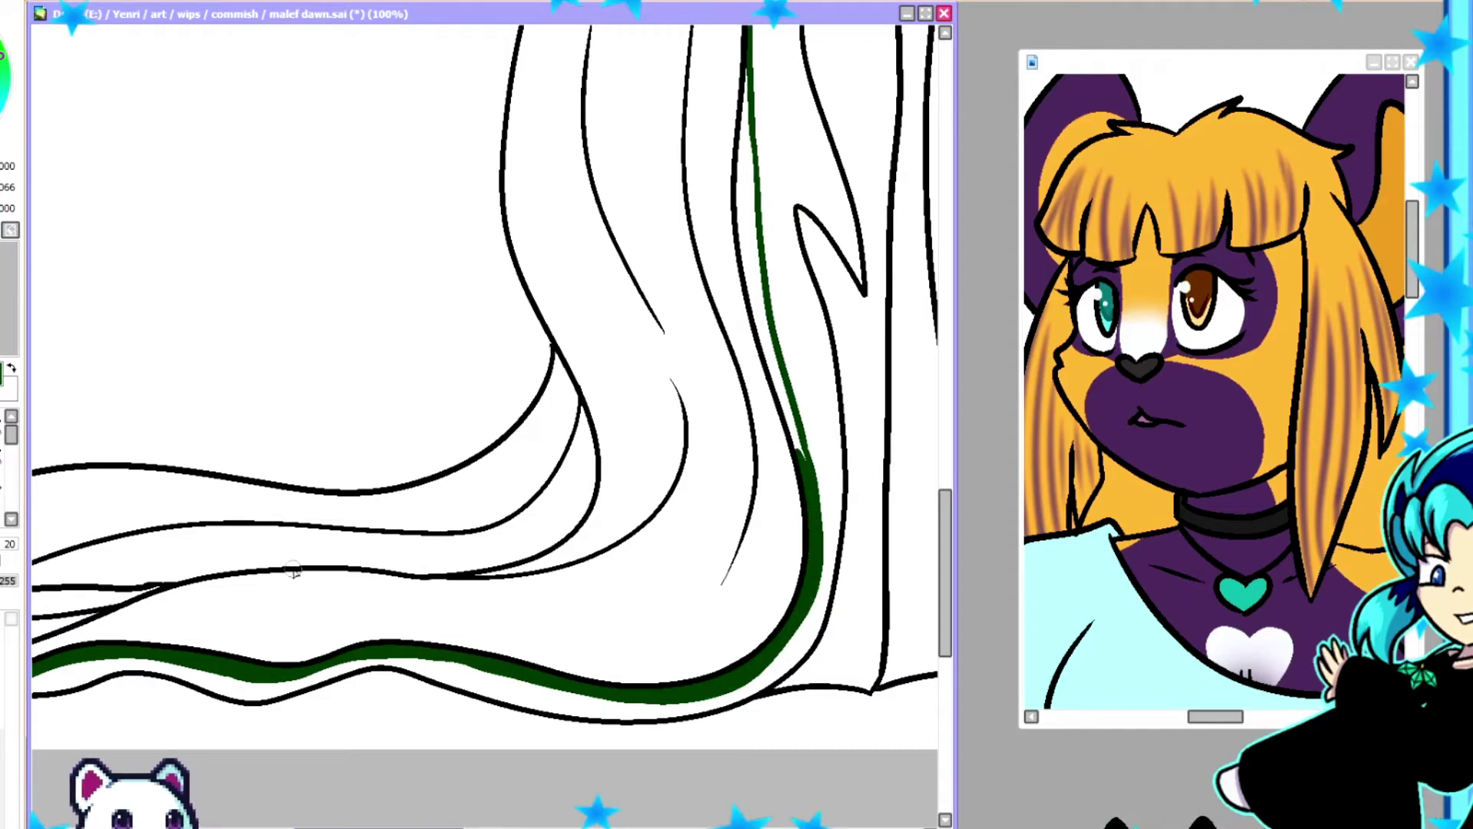
# Shade the long front fold and the jagged lining edge from the bent hand down to the hem.
pyautogui.hscroll(5, 814, 545)
pyautogui.scroll(3, 813, 545)
pyautogui.moveTo(402, 522); pyautogui.dragTo(368, 238)
pyautogui.scroll(5, 369, 237)
pyautogui.moveTo(361, 338); pyautogui.dragTo(382, 568)
pyautogui.moveTo(470, 269)
pyautogui.mouseDown()
pyautogui.moveTo(453, 415)
pyautogui.moveTo(480, 752)
pyautogui.mouseUp()
pyautogui.scroll(-4, 486, 492)
pyautogui.moveTo(486, 493); pyautogui.dragTo(464, 567)
pyautogui.scroll(-6, 464, 568)
pyautogui.moveTo(483, 461); pyautogui.dragTo(437, 768)
pyautogui.moveTo(426, 292)
pyautogui.mouseDown()
pyautogui.moveTo(476, 453)
pyautogui.moveTo(420, 186)
pyautogui.mouseUp()
pyautogui.scroll(7, 471, 465)
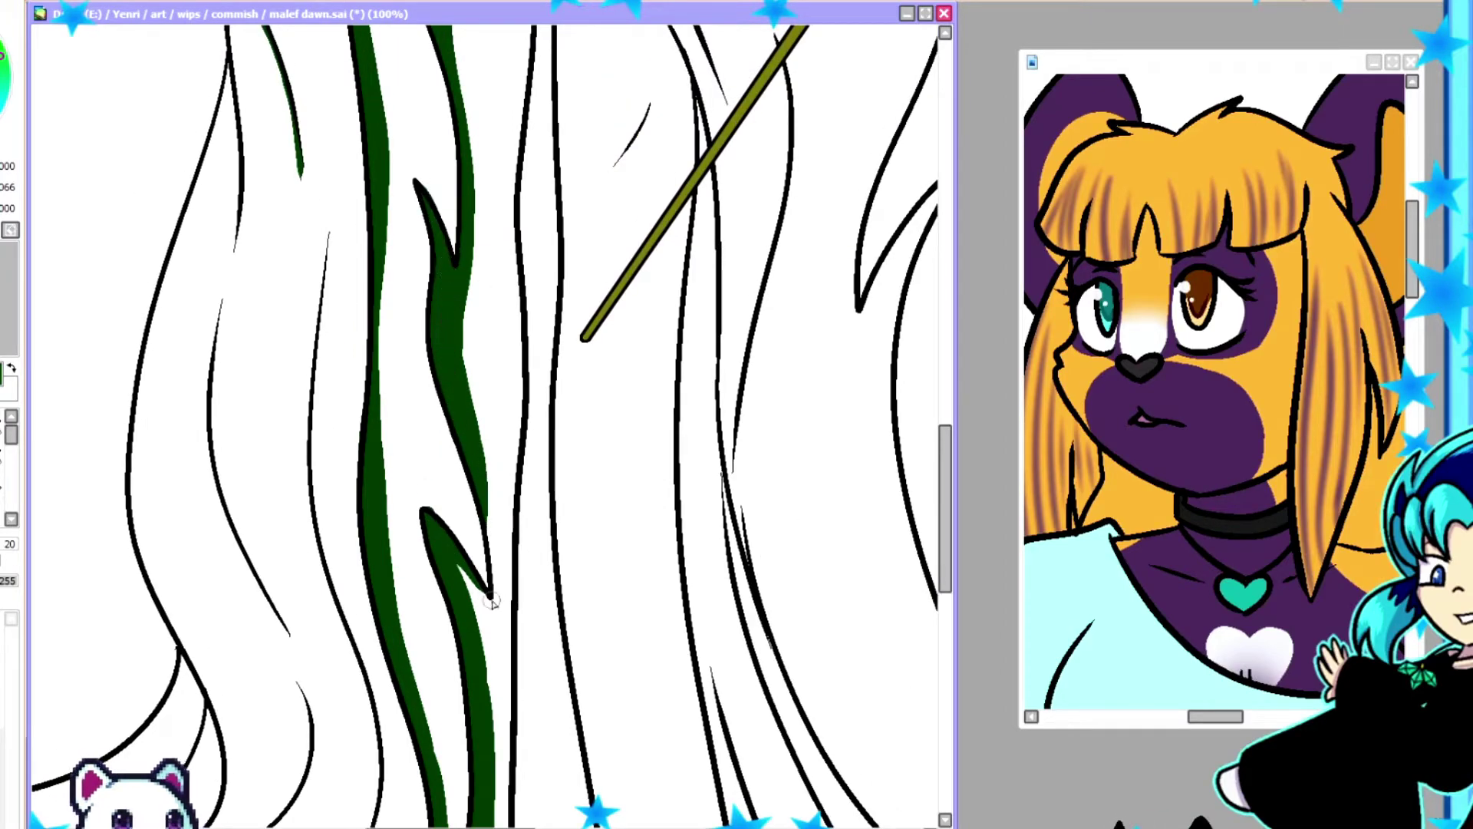
pyautogui.scroll(10, 565, 493)
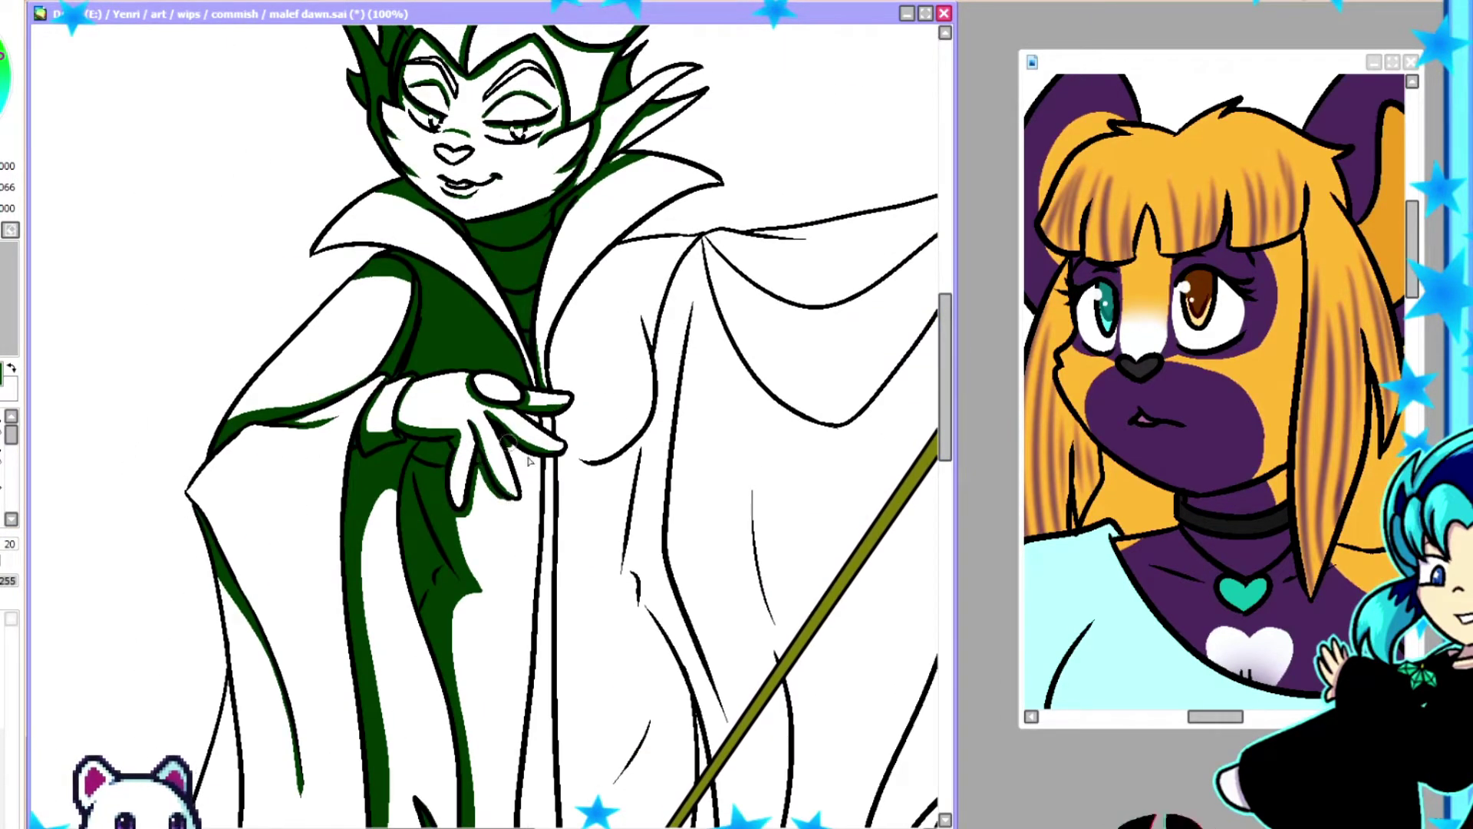
# Shade the bodice, the draped folds of the outstretched sleeve, and the cuff and fingers gripping the staff.
pyautogui.hscroll(5, 560, 345)
pyautogui.moveTo(383, 311); pyautogui.dragTo(316, 458)
pyautogui.moveTo(445, 238)
pyautogui.mouseDown()
pyautogui.moveTo(530, 415)
pyautogui.moveTo(775, 169)
pyautogui.moveTo(763, 392)
pyautogui.moveTo(787, 529)
pyautogui.mouseUp()
pyautogui.moveTo(447, 238)
pyautogui.mouseDown()
pyautogui.moveTo(614, 295)
pyautogui.moveTo(752, 180)
pyautogui.mouseUp()
pyautogui.moveTo(583, 234); pyautogui.dragTo(495, 232)
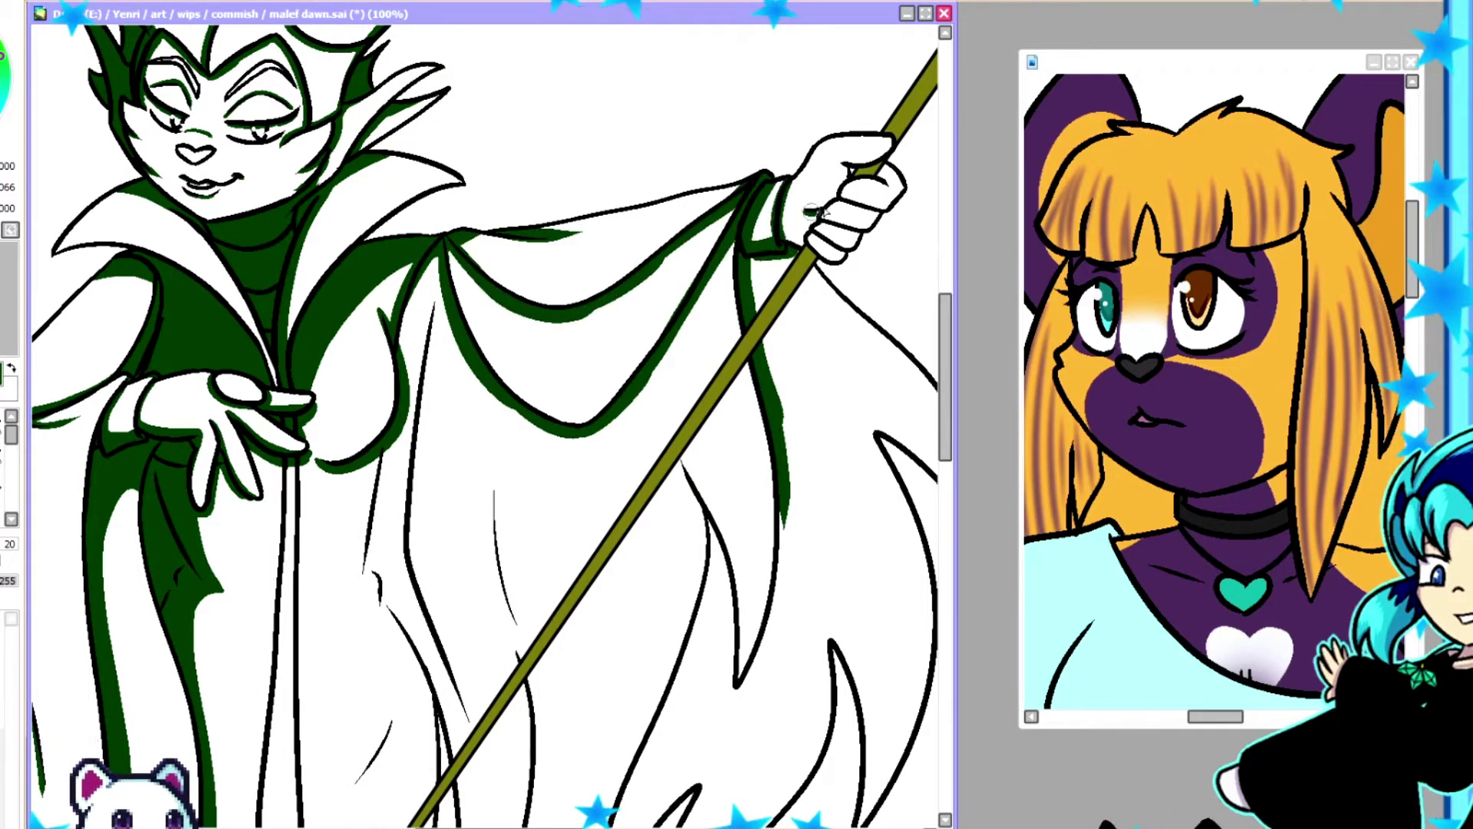
pyautogui.moveTo(882, 173); pyautogui.dragTo(832, 230)
# Shade the sleeve lining under the raised hand and the jagged inner edge running down the cloak.
pyautogui.scroll(-2, 844, 230)
pyautogui.hscroll(8, 844, 231)
pyautogui.moveTo(384, 153); pyautogui.dragTo(468, 265)
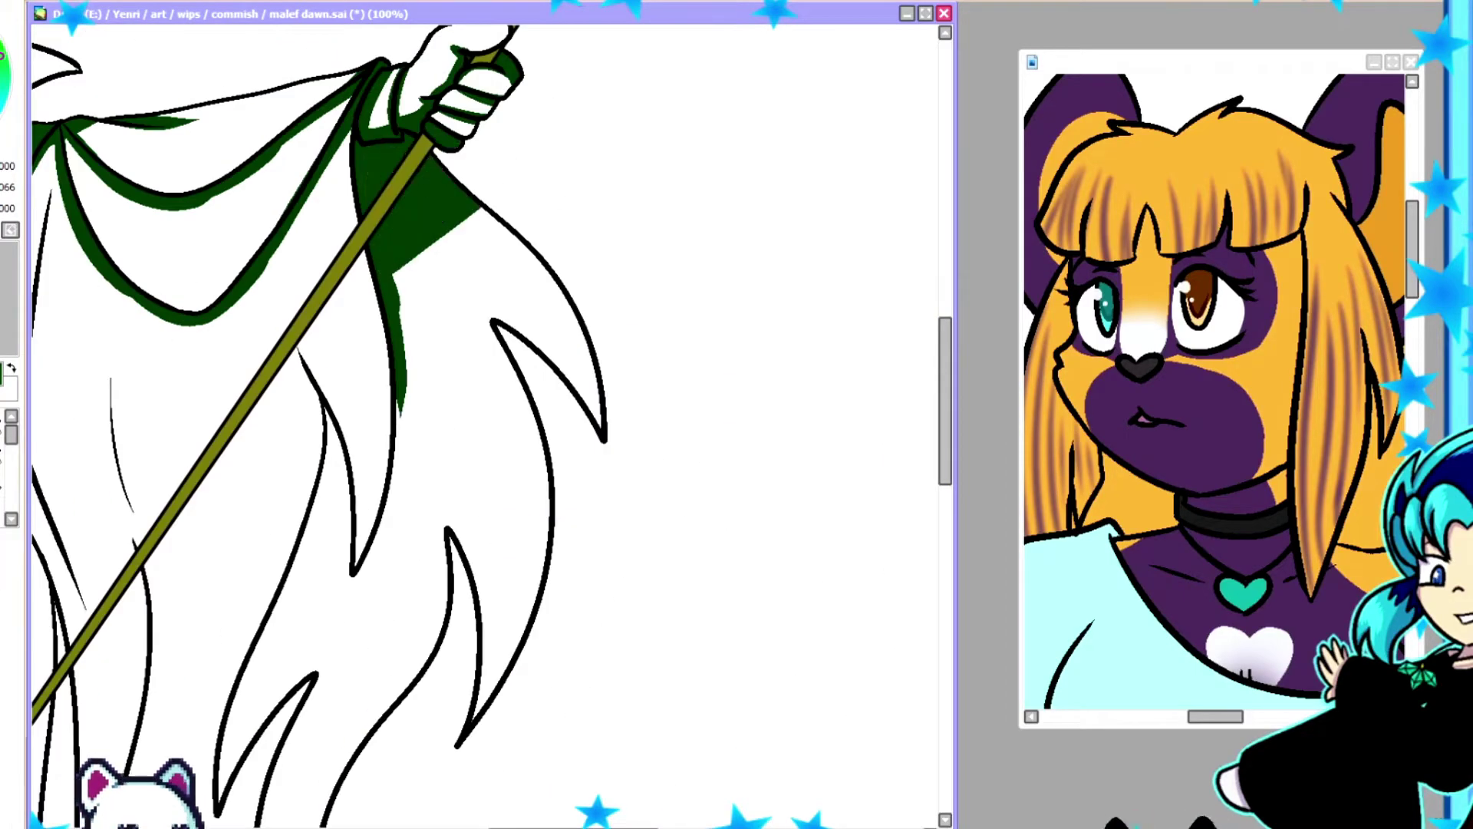
pyautogui.moveTo(383, 307); pyautogui.dragTo(407, 529)
pyautogui.hscroll(-4, 406, 530)
pyautogui.moveTo(618, 502); pyautogui.dragTo(625, 567)
pyautogui.scroll(-3, 625, 568)
pyautogui.moveTo(614, 399); pyautogui.dragTo(537, 614)
pyautogui.scroll(-8, 123, 332)
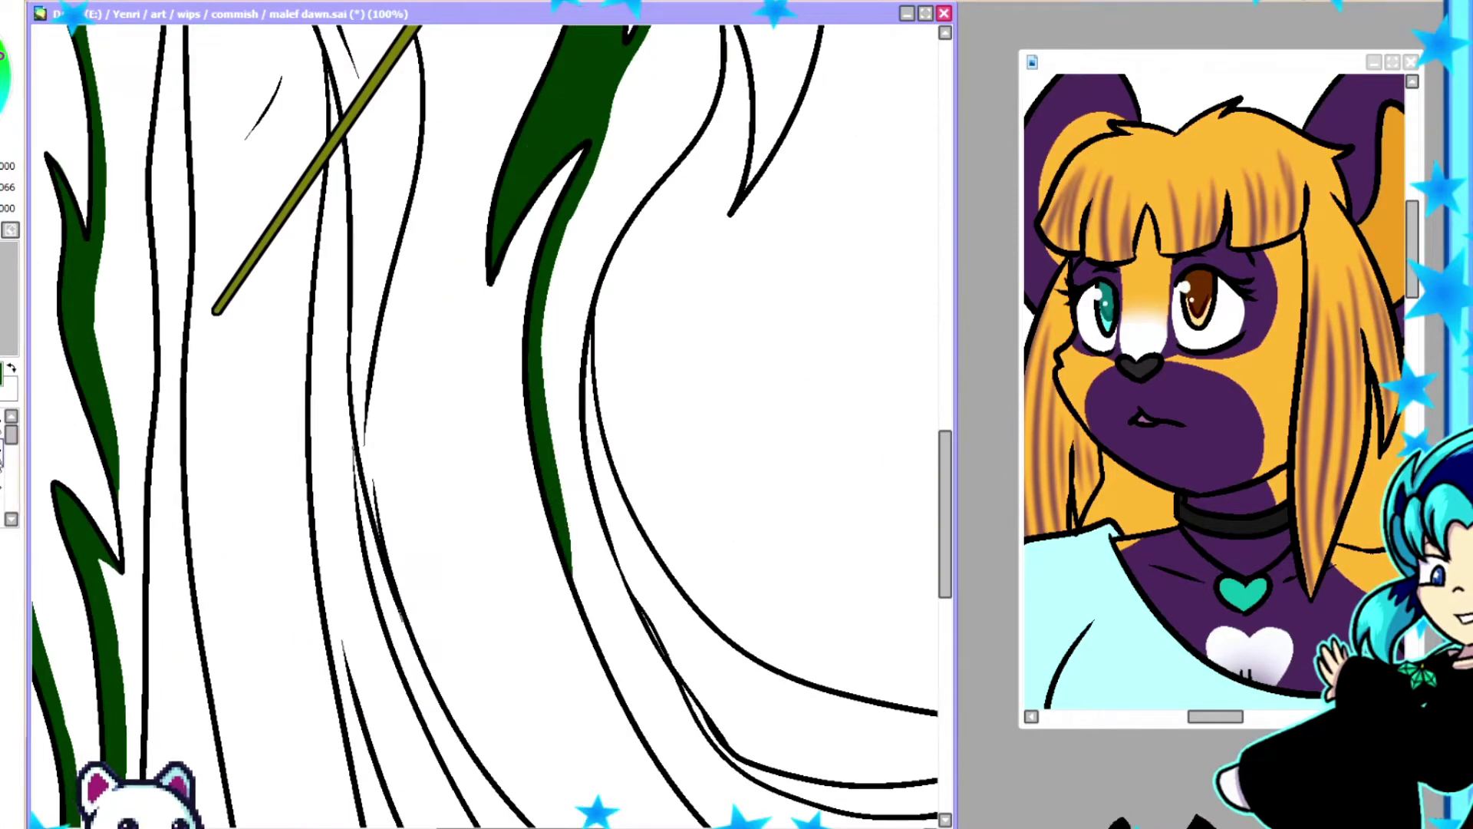
# Shade the long lining folds of the train on the staff side of the robe out to its tip.
pyautogui.moveTo(123, 332)
pyautogui.mouseDown()
pyautogui.moveTo(435, 761)
pyautogui.moveTo(542, 773)
pyautogui.moveTo(690, 712)
pyautogui.moveTo(719, 816)
pyautogui.moveTo(429, 710)
pyautogui.moveTo(813, 767)
pyautogui.mouseUp()
pyautogui.scroll(-3, 430, 764)
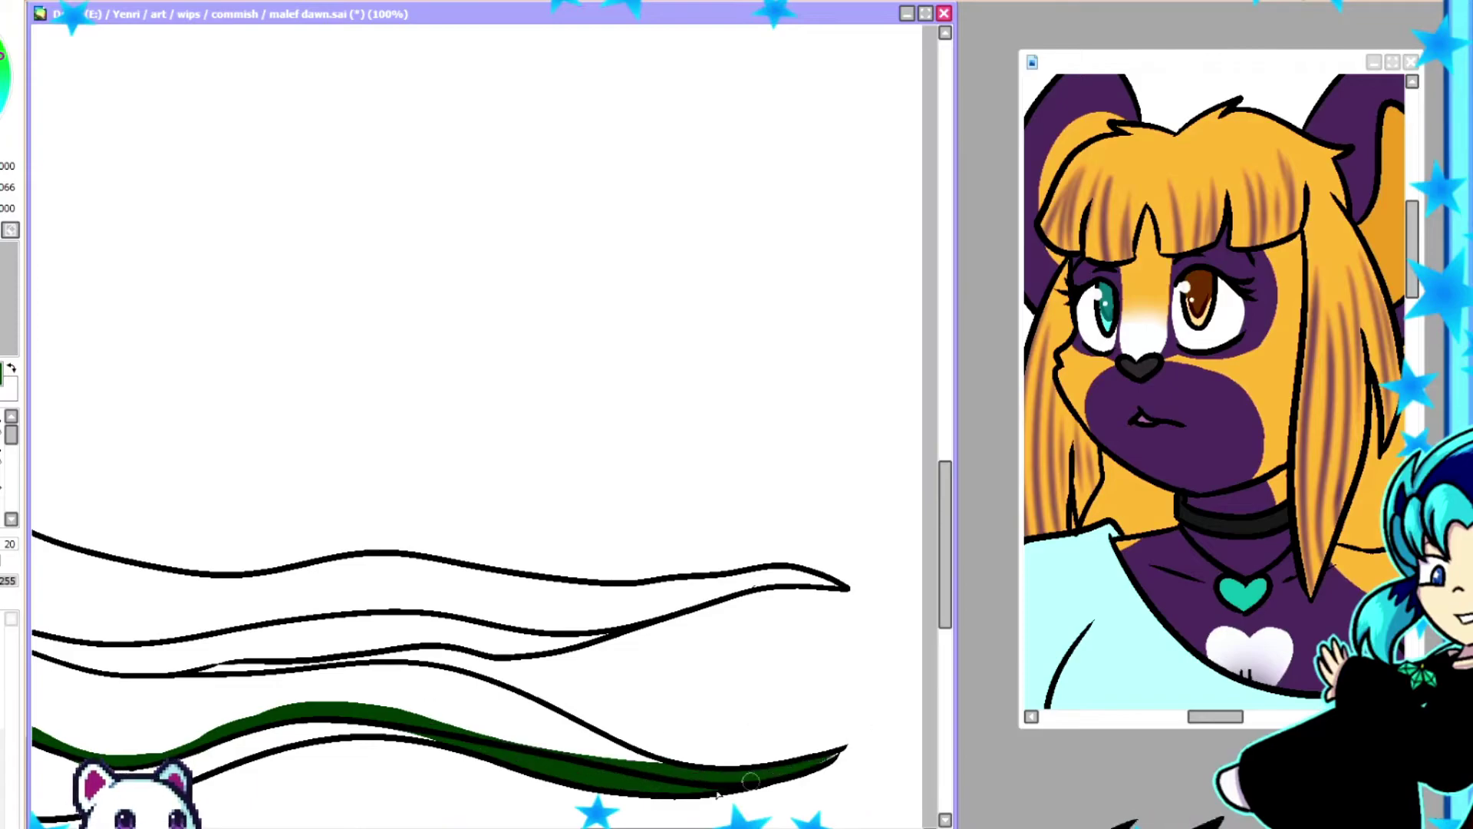
pyautogui.scroll(3, 140, 367)
pyautogui.moveTo(140, 367); pyautogui.dragTo(522, 676)
# Paint the staff's cast shadow across the robe and shade the nearby fold and jagged sleeve points.
pyautogui.scroll(10, 460, 460)
pyautogui.moveTo(458, 353); pyautogui.dragTo(568, 461)
pyautogui.moveTo(413, 554); pyautogui.dragTo(459, 756)
pyautogui.scroll(-5, 927, 409)
pyautogui.moveTo(422, 218); pyautogui.dragTo(468, 583)
pyautogui.scroll(-6, 944, 583)
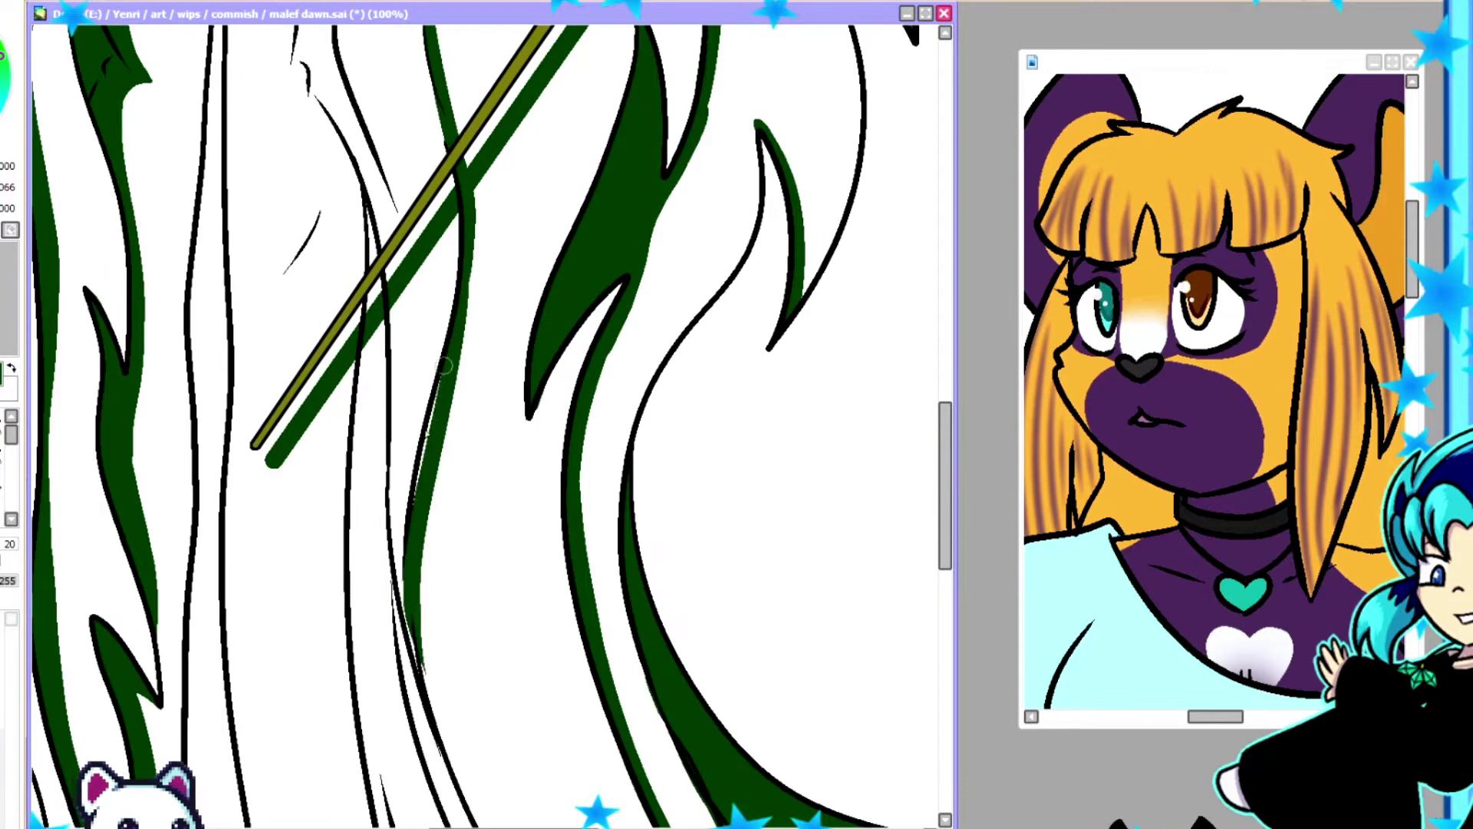
# Shade the underside of the staff-side train and the skirt folds running down to it.
pyautogui.scroll(5, 483, 353)
pyautogui.scroll(-5, 484, 353)
pyautogui.hscroll(5, 484, 353)
pyautogui.moveTo(748, 548)
pyautogui.mouseDown()
pyautogui.moveTo(654, 544)
pyautogui.moveTo(384, 639)
pyautogui.mouseUp()
pyautogui.hscroll(-5, 383, 639)
pyautogui.moveTo(518, 115); pyautogui.dragTo(660, 625)
# Shade the skirt folds crossing behind the staff and the creases at the hip.
pyautogui.scroll(3, 660, 626)
pyautogui.moveTo(487, 180)
pyautogui.mouseDown()
pyautogui.moveTo(563, 756)
pyautogui.moveTo(506, 369)
pyautogui.moveTo(529, 396)
pyautogui.mouseUp()
pyautogui.scroll(5, 564, 756)
pyautogui.scroll(5, 530, 395)
pyautogui.moveTo(429, 276); pyautogui.dragTo(491, 441)
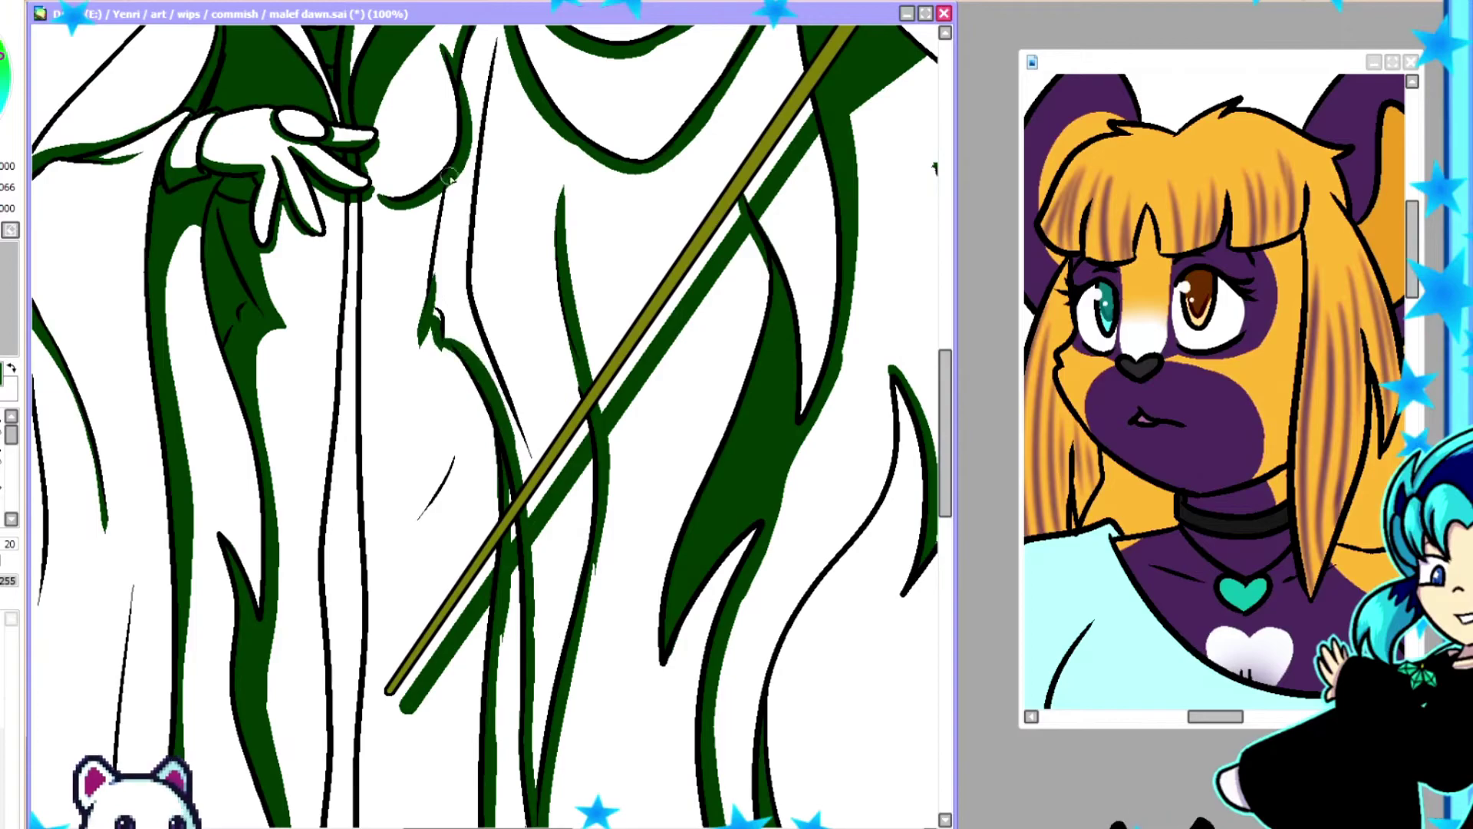
pyautogui.scroll(3, 491, 441)
# Shade the long fold from the bust down past the staff and the small crease beside it.
pyautogui.moveTo(460, 188)
pyautogui.mouseDown()
pyautogui.moveTo(499, 194)
pyautogui.moveTo(529, 631)
pyautogui.mouseUp()
pyautogui.scroll(-5, 535, 666)
pyautogui.moveTo(499, 361); pyautogui.dragTo(552, 821)
pyautogui.scroll(4, 553, 821)
pyautogui.moveTo(498, 99); pyautogui.dragTo(464, 223)
pyautogui.moveTo(454, 559); pyautogui.dragTo(419, 626)
pyautogui.scroll(-4, 361, 702)
# Shade both edges of the narrow centre panel down the front of the robe to the hem.
pyautogui.moveTo(359, 390)
pyautogui.mouseDown()
pyautogui.moveTo(360, 702)
pyautogui.moveTo(332, 577)
pyautogui.mouseUp()
pyautogui.scroll(-4, 332, 577)
pyautogui.moveTo(357, 230); pyautogui.dragTo(330, 552)
pyautogui.scroll(-4, 330, 553)
pyautogui.moveTo(426, 660); pyautogui.dragTo(376, 372)
pyautogui.moveTo(322, 304); pyautogui.dragTo(326, 551)
pyautogui.moveTo(320, 484); pyautogui.dragTo(315, 671)
# Fill in the shadow inside the train on the bent-arm side and along its lower lining.
pyautogui.scroll(-4, 314, 672)
pyautogui.moveTo(165, 606); pyautogui.dragTo(691, 552)
pyautogui.hscroll(3, 491, 553)
pyautogui.moveTo(199, 595); pyautogui.dragTo(519, 553)
pyautogui.moveTo(775, 387); pyautogui.dragTo(491, 568)
pyautogui.moveTo(664, 315); pyautogui.dragTo(713, 545)
pyautogui.hscroll(-6, 492, 552)
pyautogui.hscroll(5, 537, 614)
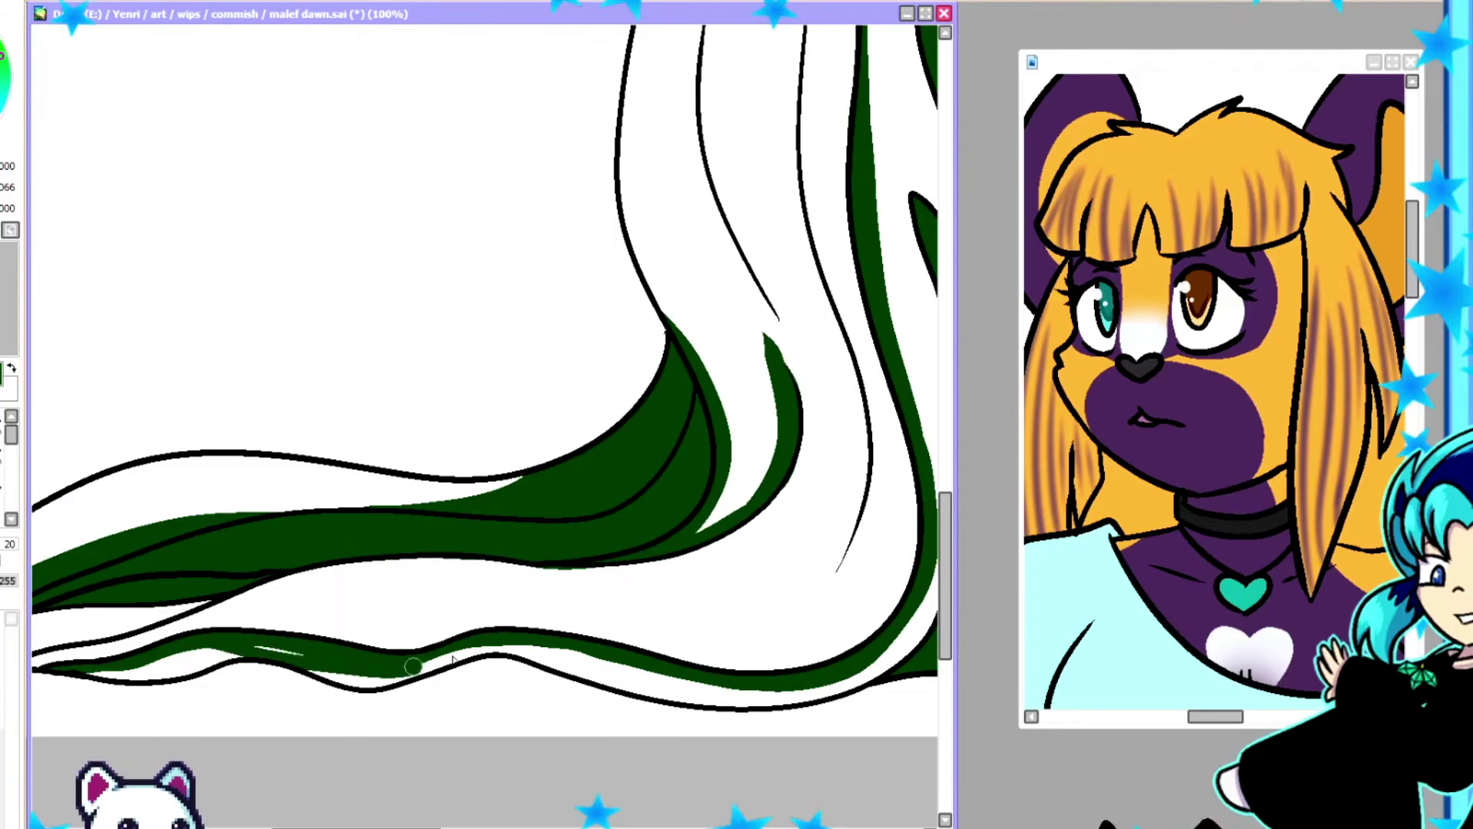
pyautogui.moveTo(343, 676); pyautogui.dragTo(909, 645)
# Shade the vertical folds down the bent-arm side of the robe into the train.
pyautogui.hscroll(3, 537, 614)
pyautogui.hscroll(-3, 355, 649)
pyautogui.scroll(2, 294, 572)
pyautogui.hscroll(3, 294, 572)
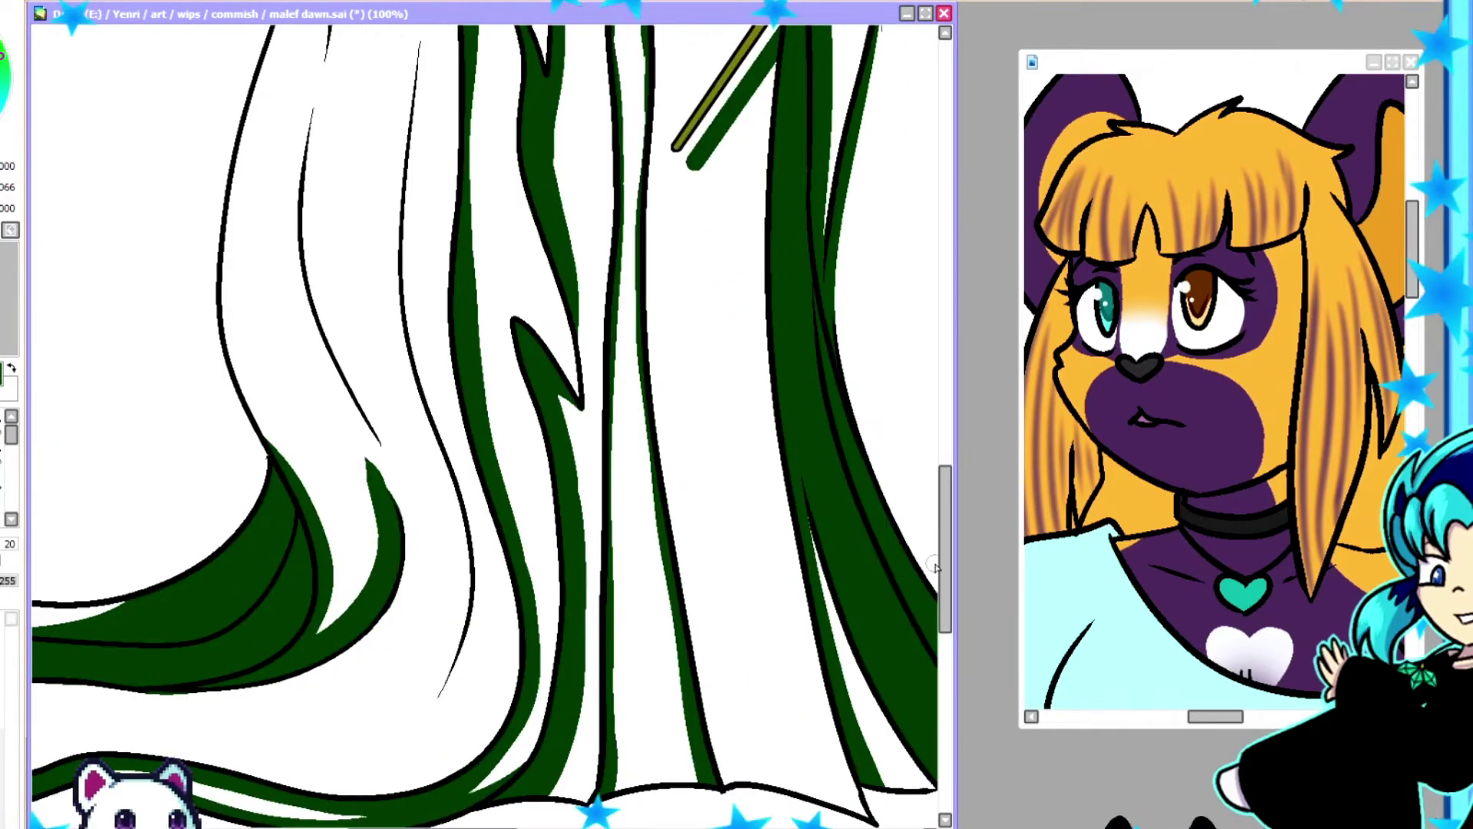
pyautogui.scroll(4, 491, 384)
pyautogui.moveTo(323, 583); pyautogui.dragTo(368, 759)
pyautogui.moveTo(307, 491); pyautogui.dragTo(322, 146)
pyautogui.scroll(-3, 357, 115)
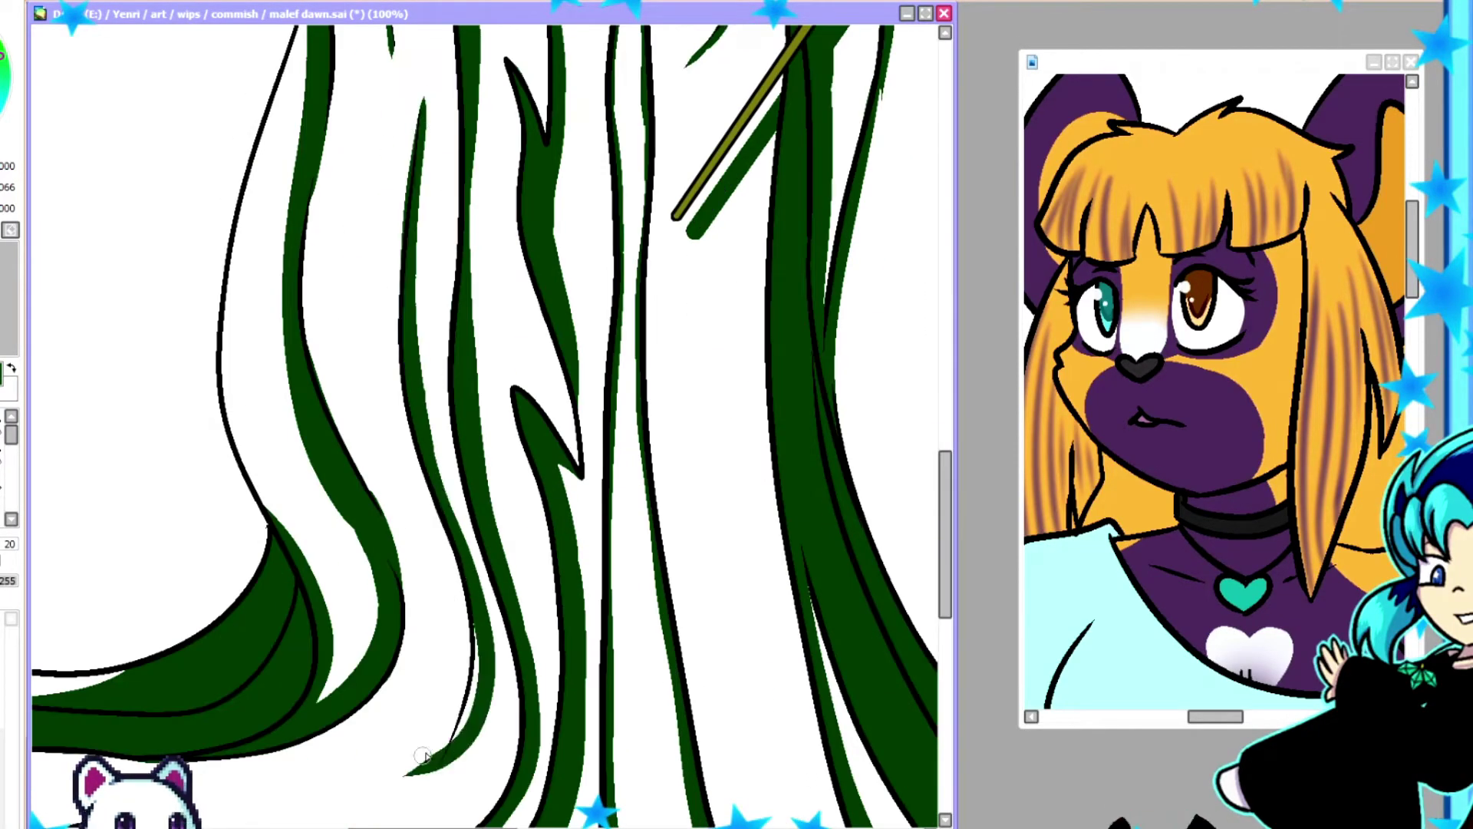
# Finish the shading near the hem and display the flat colours beneath the semi-transparent shadows.
pyautogui.press('-')
pyautogui.scroll(1, 491, 460)
pyautogui.moveTo(530, 641); pyautogui.dragTo(713, 643)
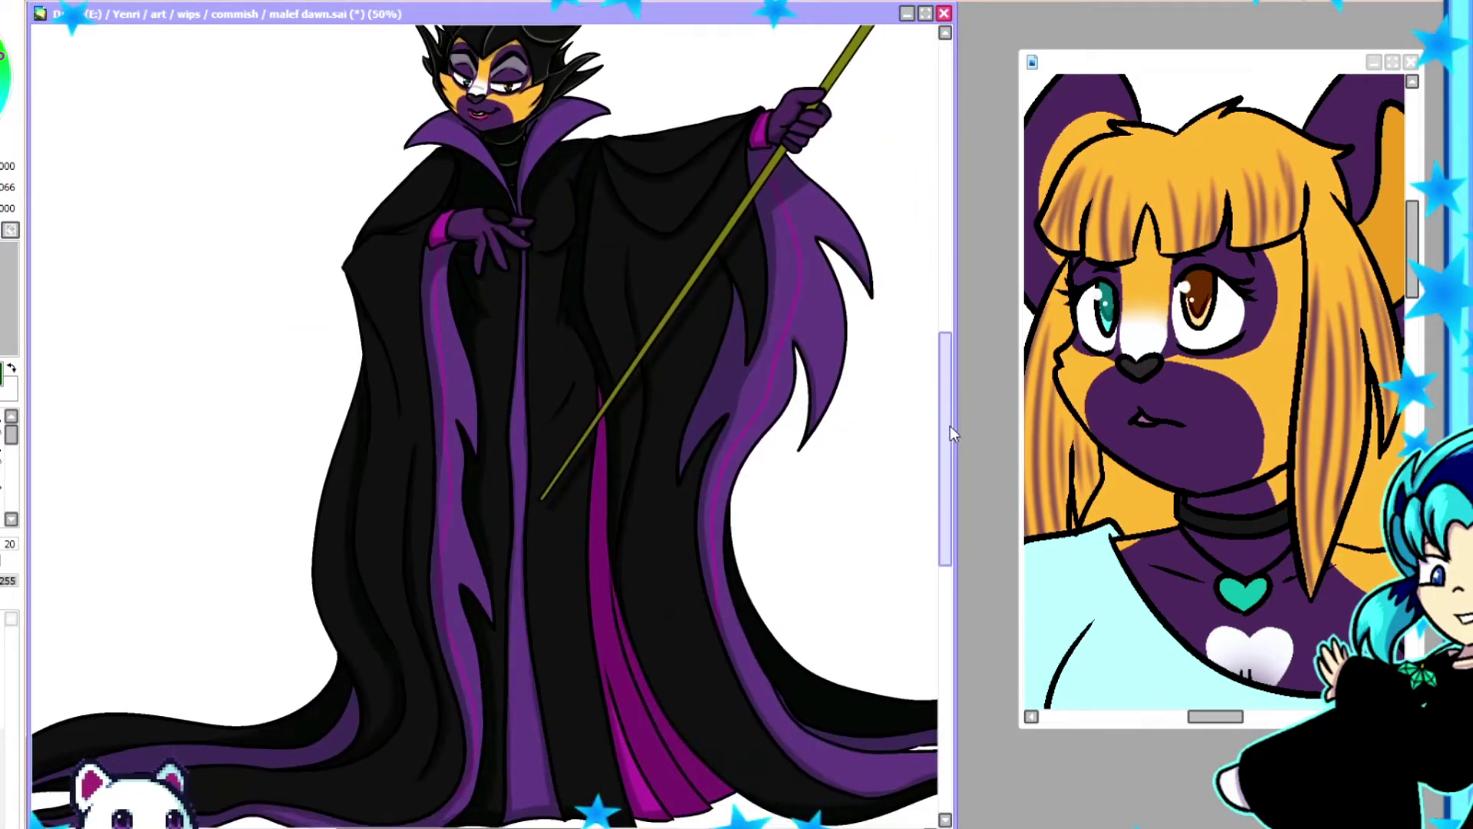
pyautogui.press('-')
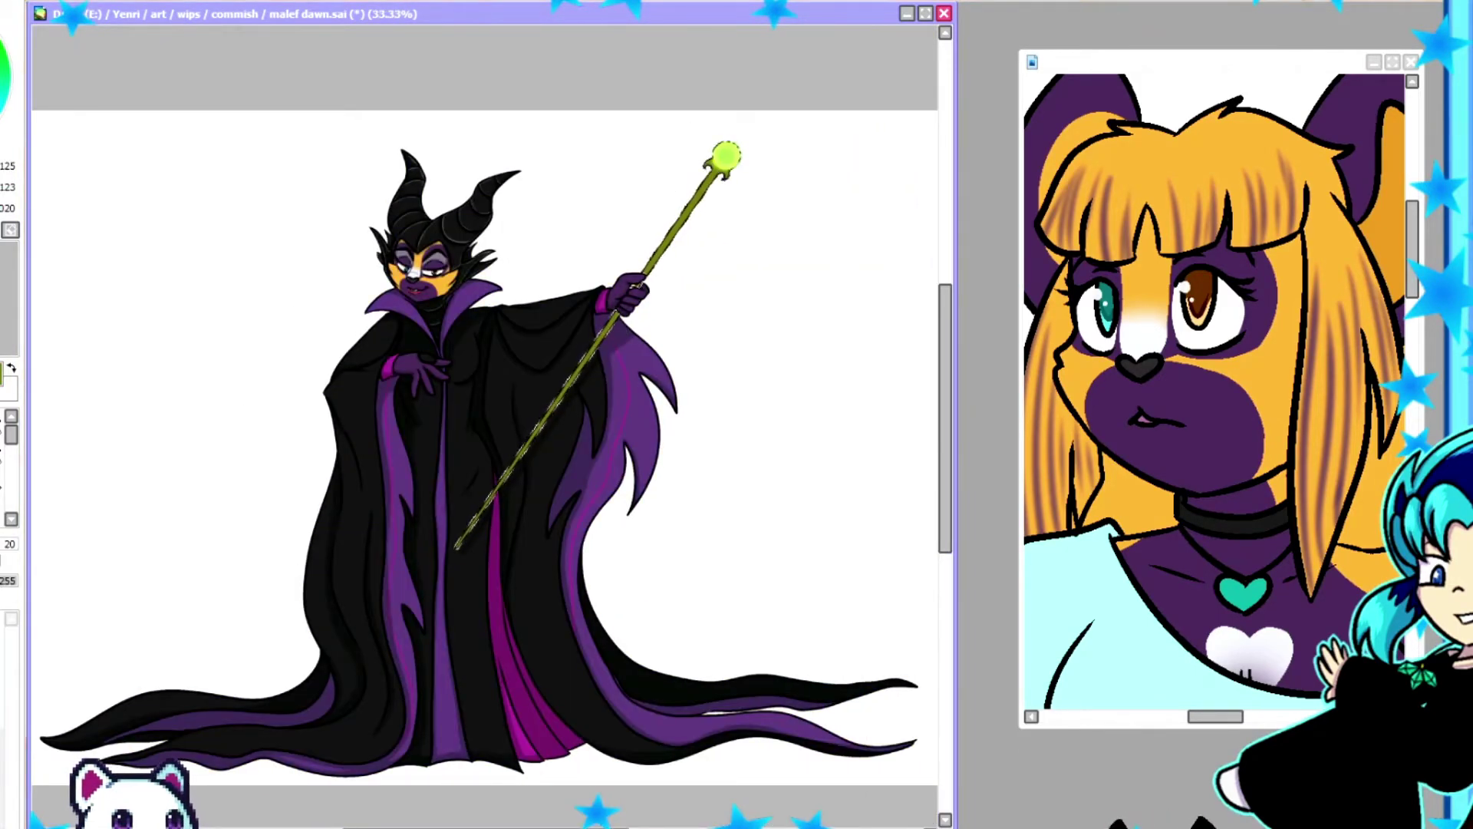
# Paint a pale yellow highlight along the staff's shaft below and above the gripping hand.
pyautogui.press('+')
pyautogui.press('+')
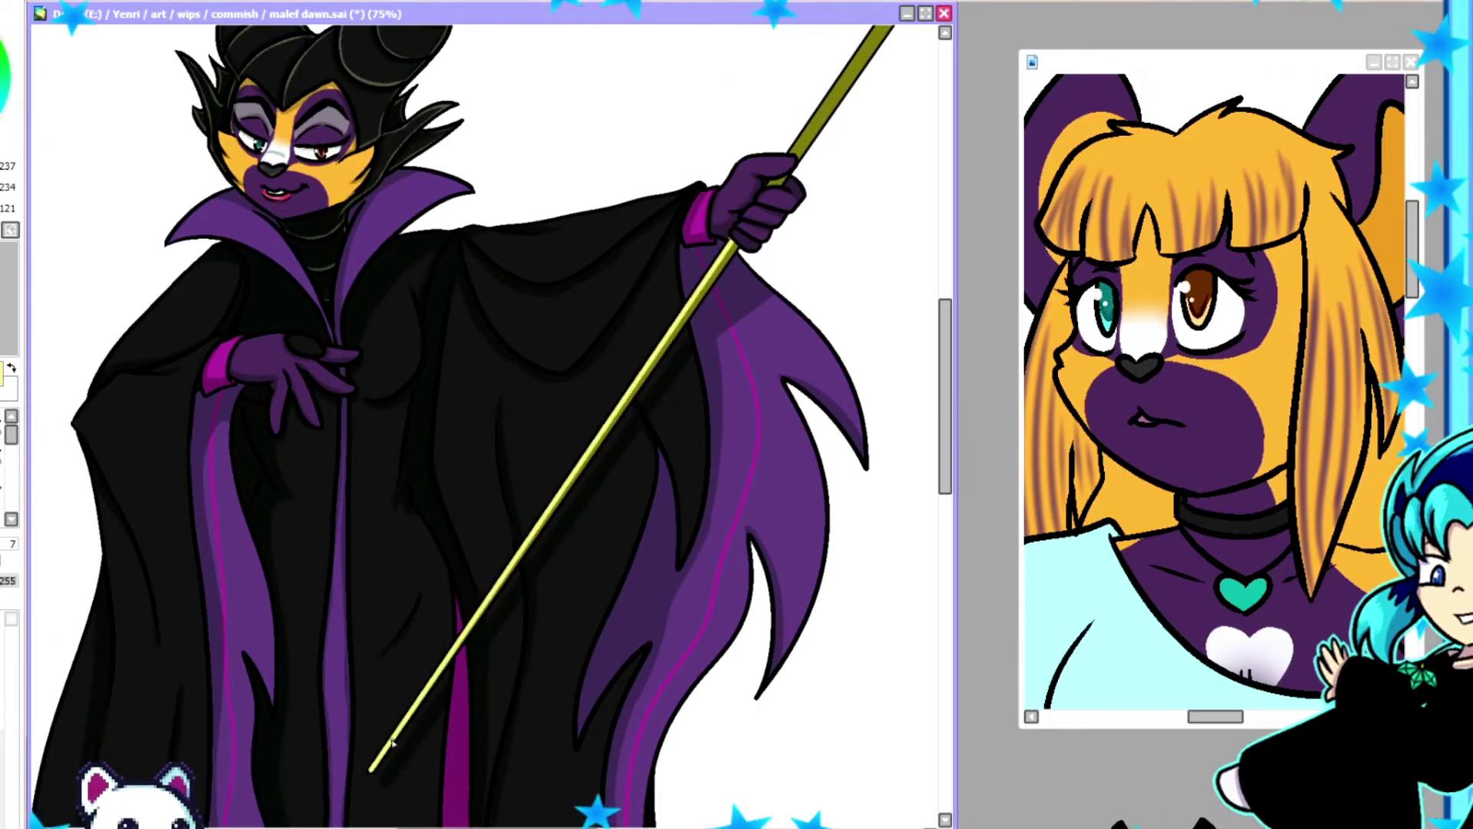
pyautogui.scroll(4, 832, 181)
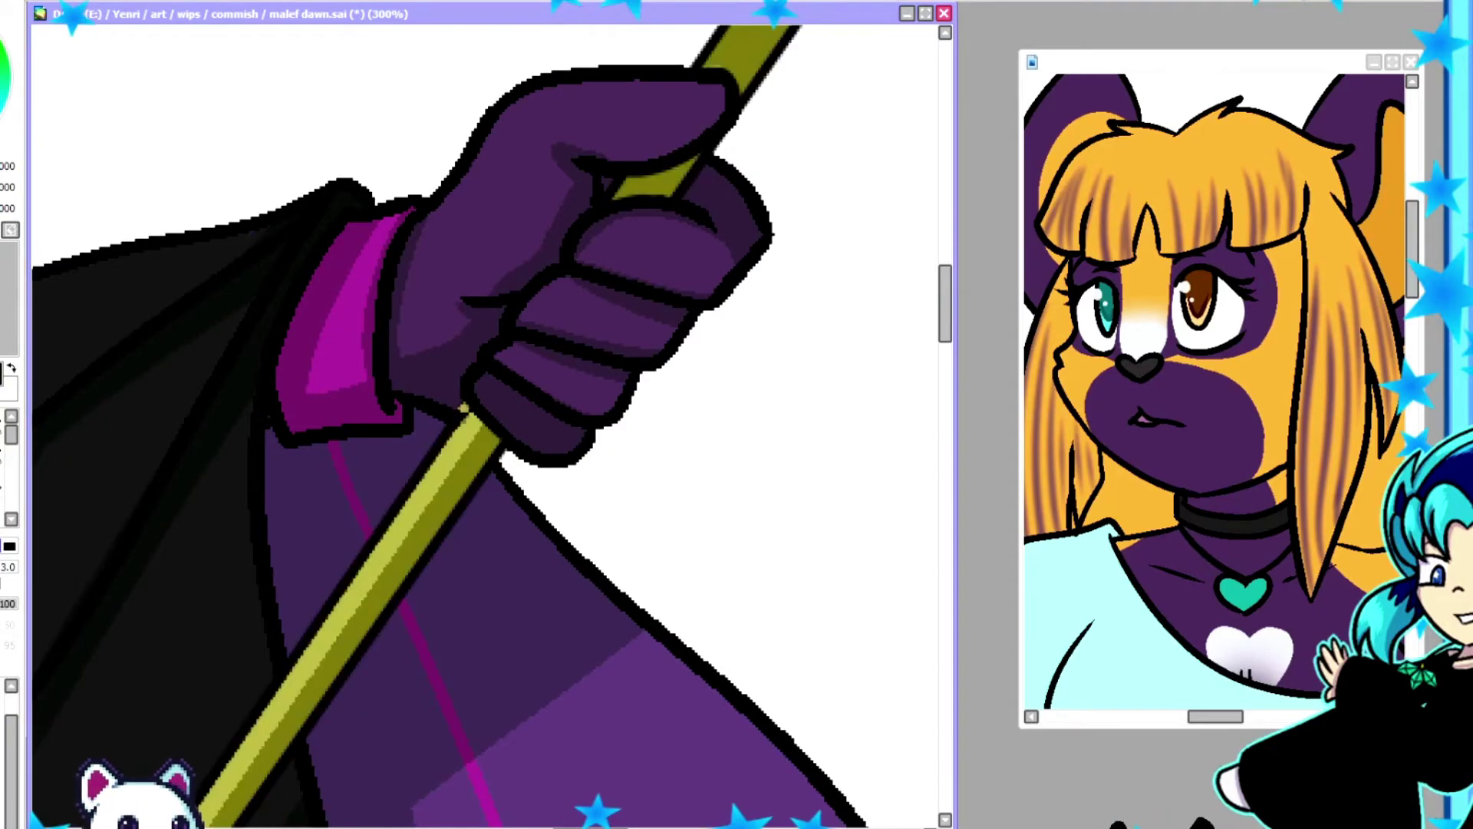
pyautogui.press('e')
pyautogui.moveTo(598, 307); pyautogui.dragTo(146, 568)
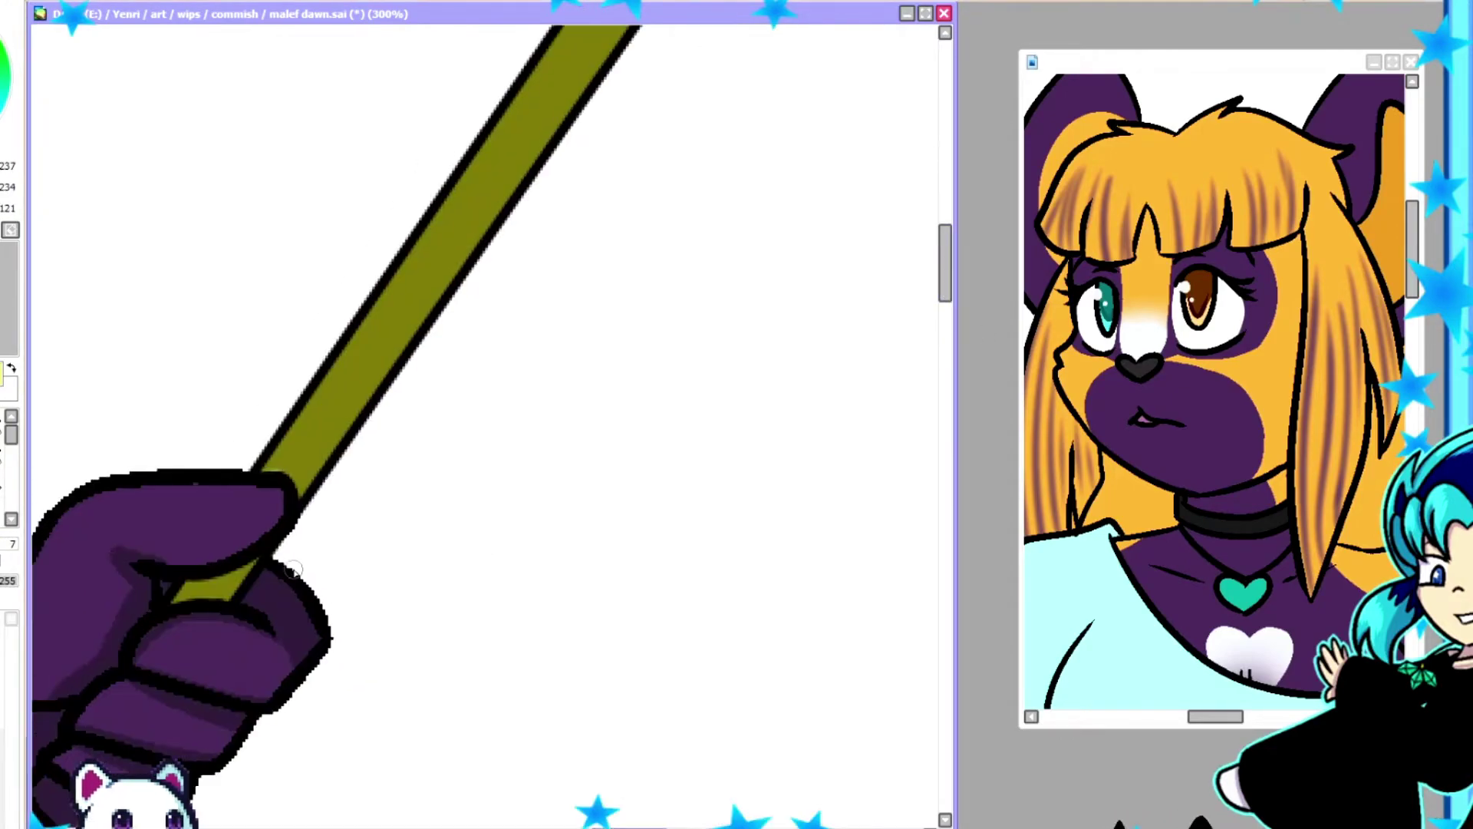
pyautogui.scroll(-2, 491, 415)
pyautogui.moveTo(945, 258); pyautogui.dragTo(945, 311)
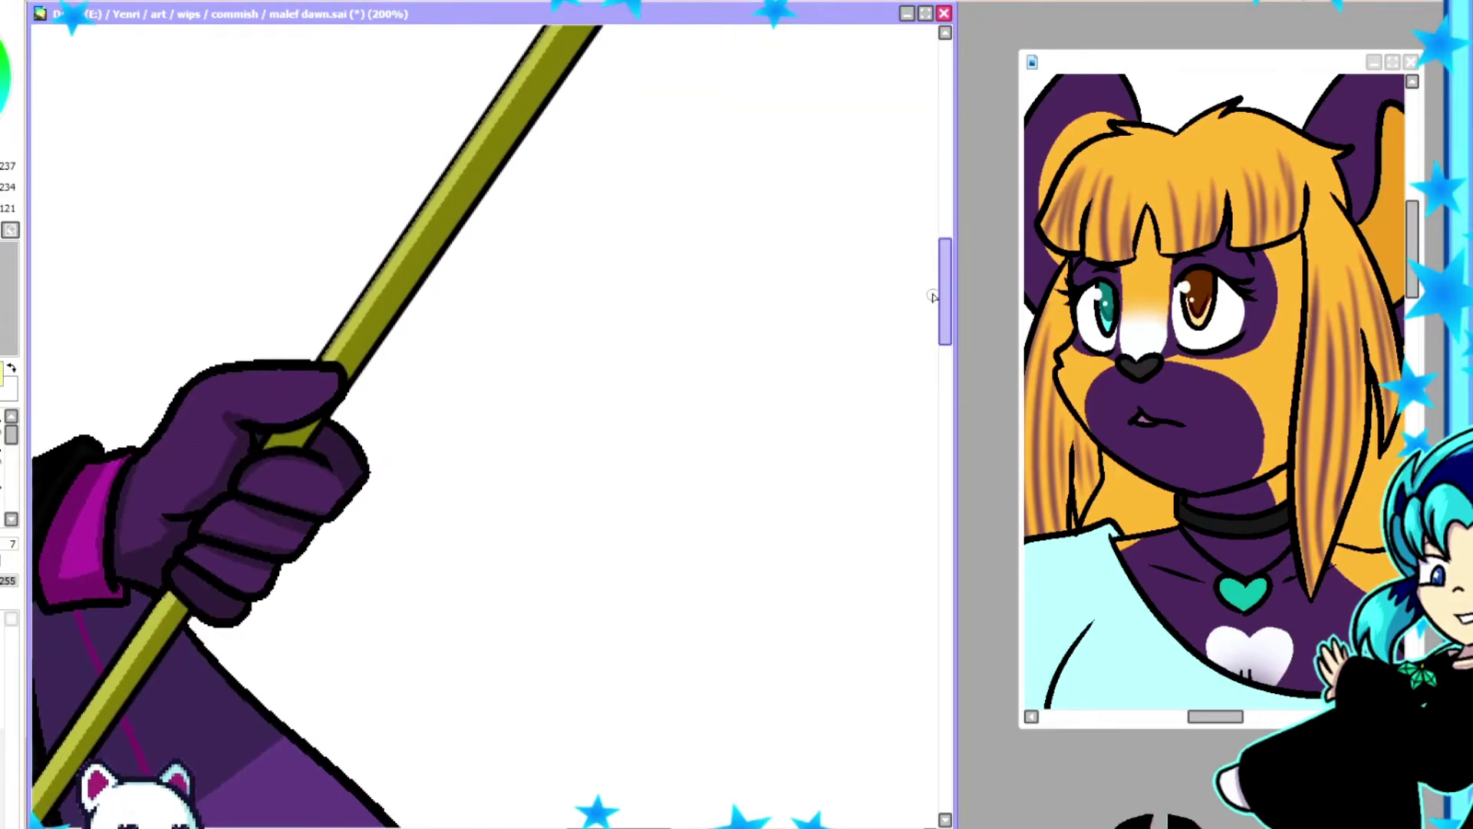
# Shade the staff's shaft dark olive from the prongs to its lower tip, using a finer brush at the tip.
pyautogui.moveTo(280, 443); pyautogui.dragTo(347, 668)
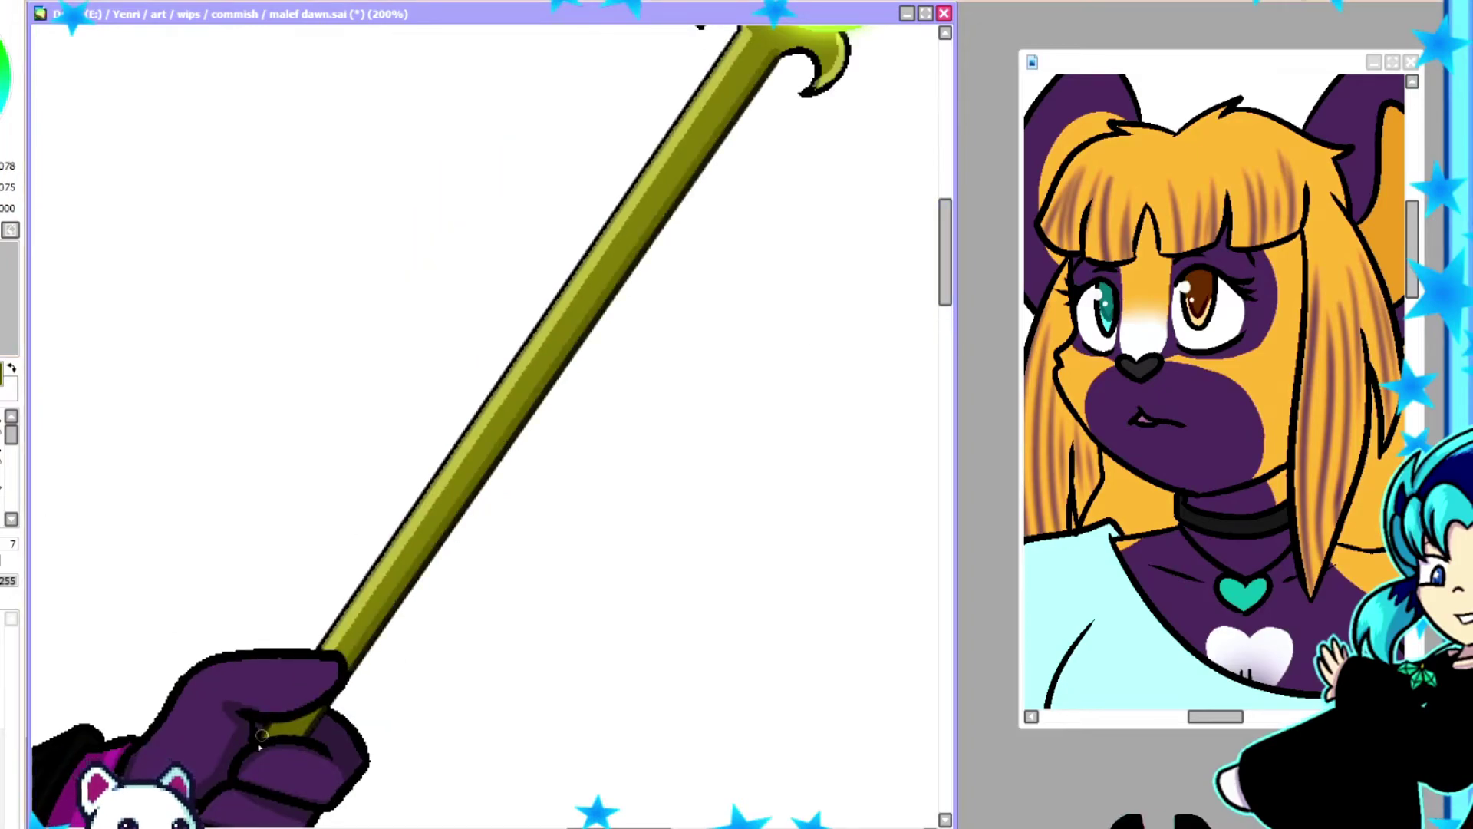
pyautogui.scroll(3, 801, 245)
pyautogui.scroll(-2, 921, 322)
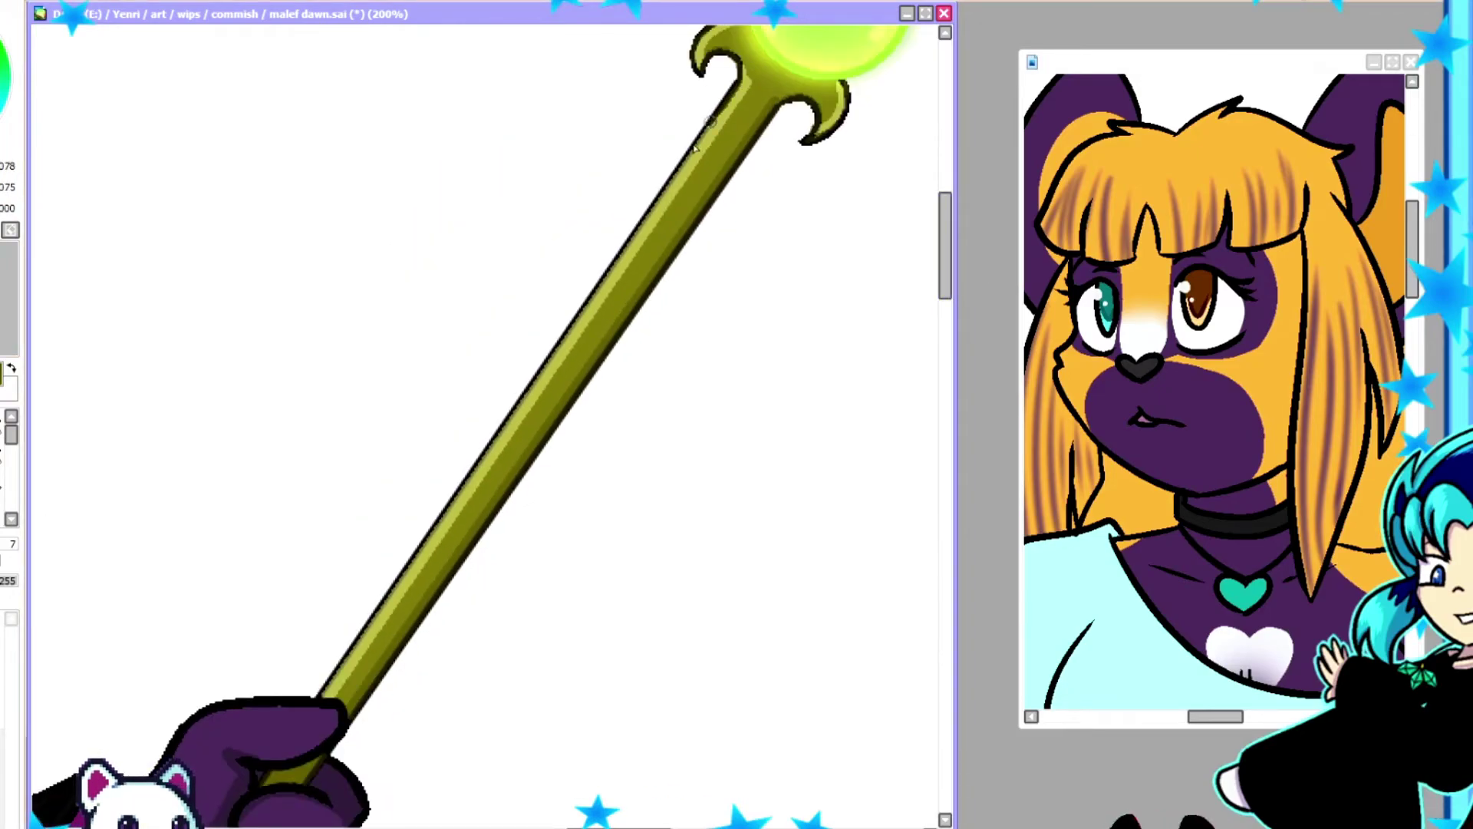
pyautogui.scroll(-8, 904, 343)
pyautogui.hotkey('ctrl', '-')
pyautogui.hotkey('ctrl', '-')
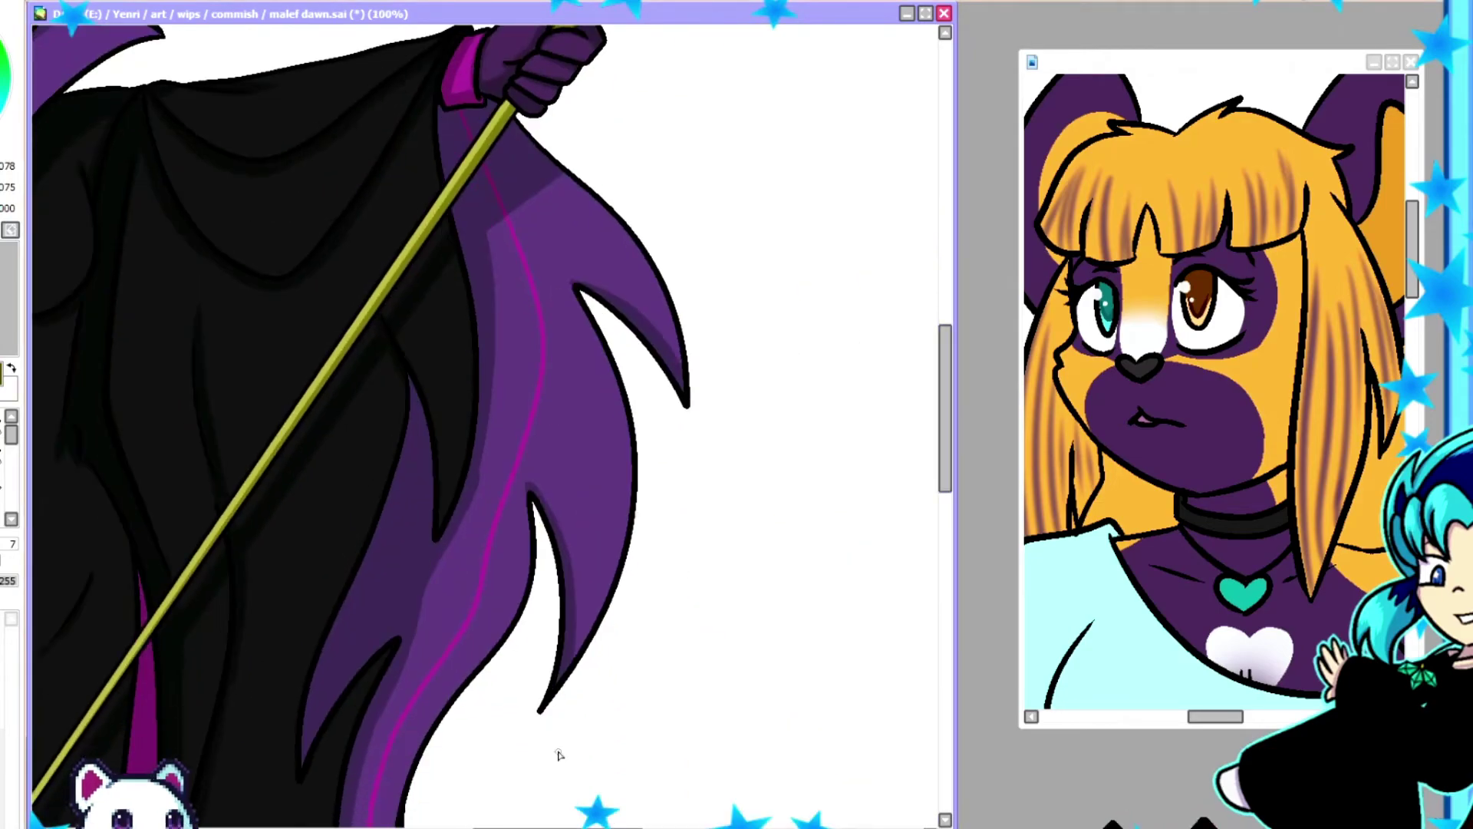
pyautogui.hotkey('ctrl', '+')
pyautogui.hotkey('ctrl', '+')
pyautogui.scroll(-5, 68, 637)
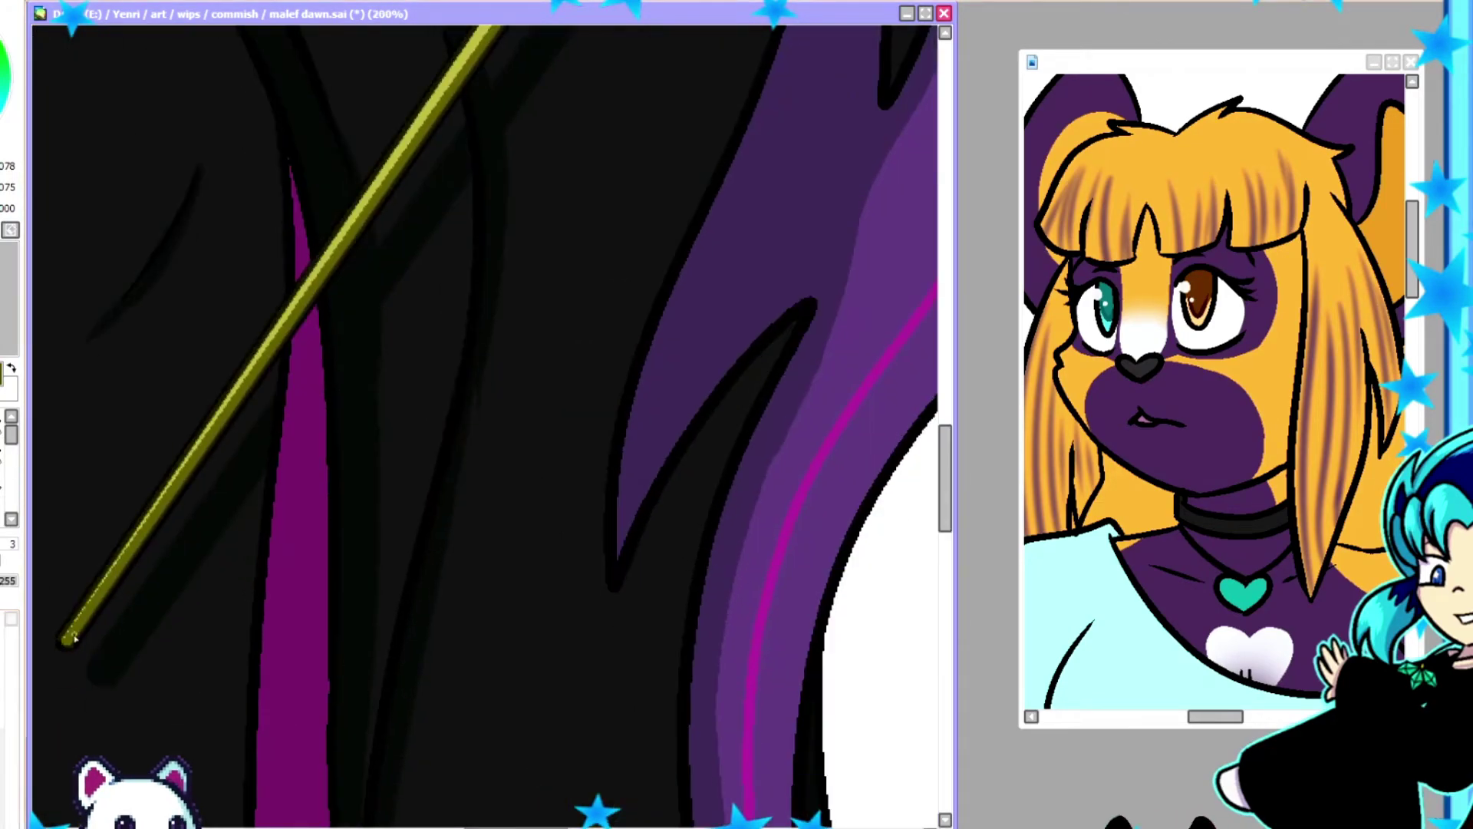
# Examine the shaded staff and its glowing orb, and the figure as a whole.
pyautogui.hotkey('ctrl', '-')
pyautogui.hotkey('ctrl', '-')
pyautogui.hotkey('ctrl', '+')
pyautogui.hotkey('ctrl', '+')
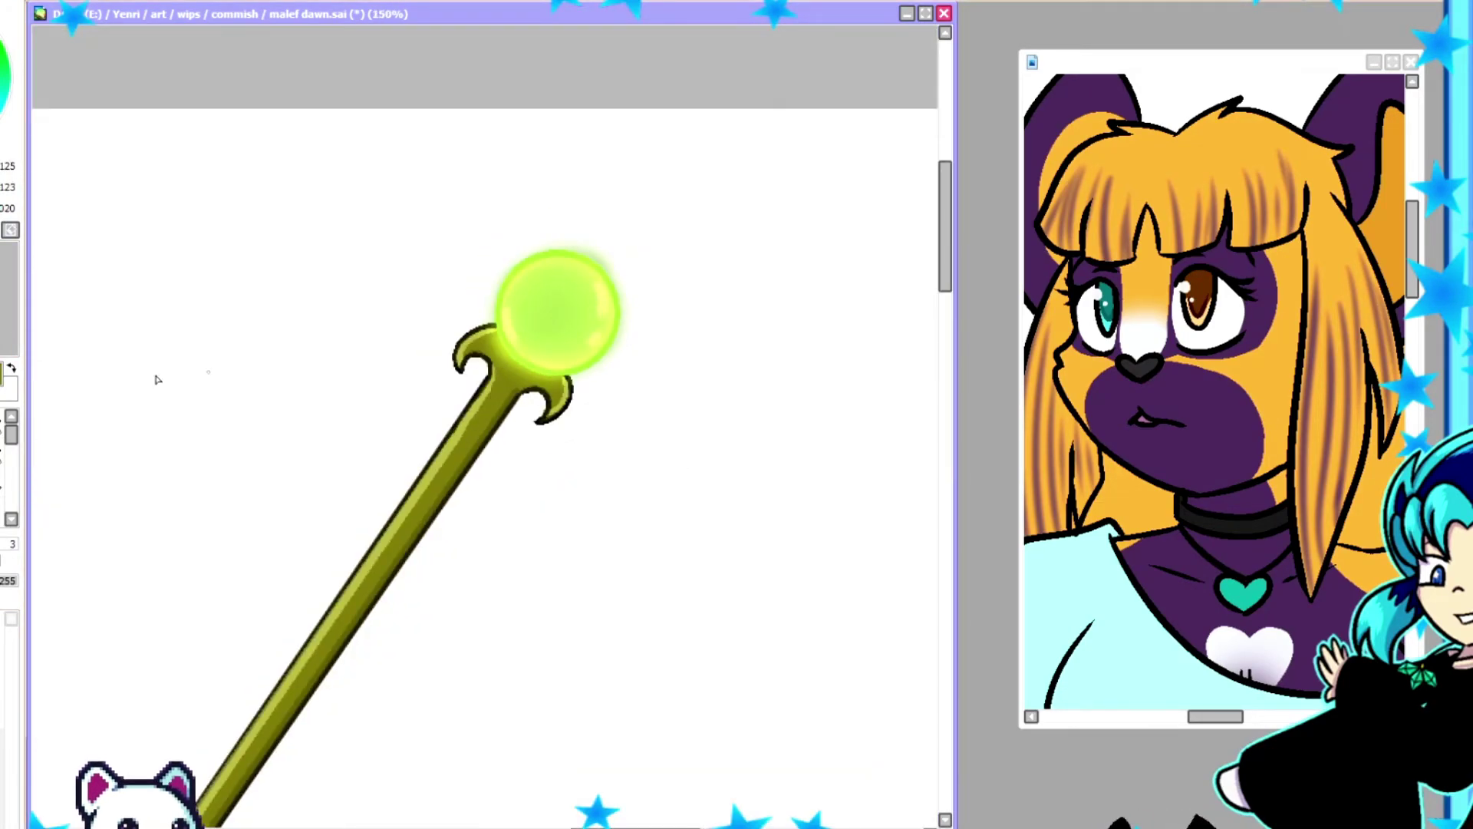
pyautogui.press('b')
pyautogui.hotkey('ctrl', '-')
pyautogui.hotkey('ctrl', '-')
pyautogui.hotkey('ctrl', '-')
pyautogui.hotkey('ctrl', '-')
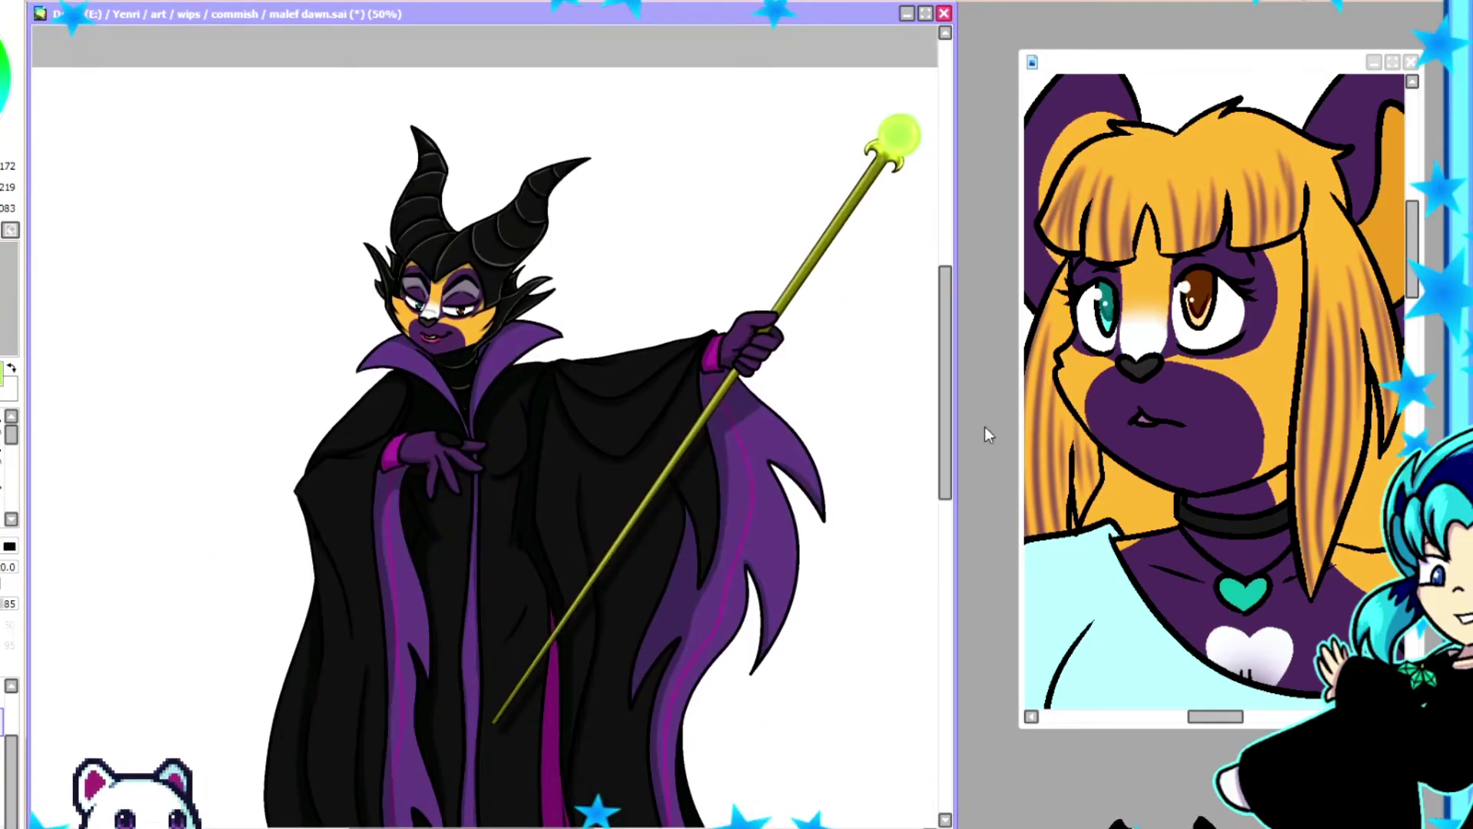
pyautogui.hotkey('ctrl', '+')
pyautogui.hotkey('ctrl', '+')
pyautogui.hotkey('ctrl', '+')
pyautogui.hotkey('ctrl', '+')
pyautogui.hotkey('ctrl', '+')
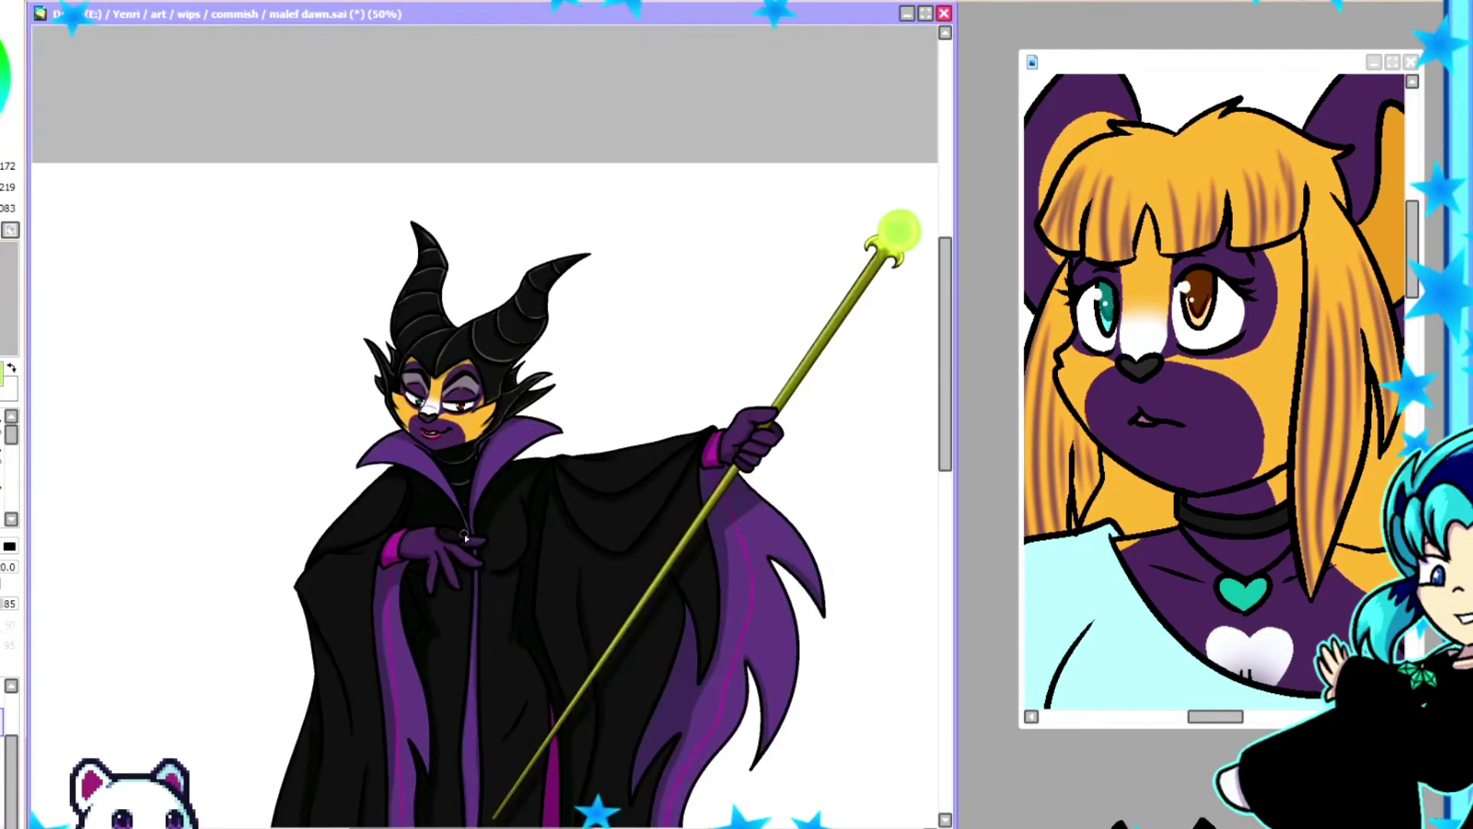
# Paint a dark grey stone floor with a slanted side edge beneath the robe's spreading hem.
pyautogui.hotkey('ctrl', '-')
pyautogui.hotkey('ctrl', '-')
pyautogui.hotkey('ctrl', '-')
pyautogui.hotkey('ctrl', '-')
pyautogui.hotkey('ctrl', '-')
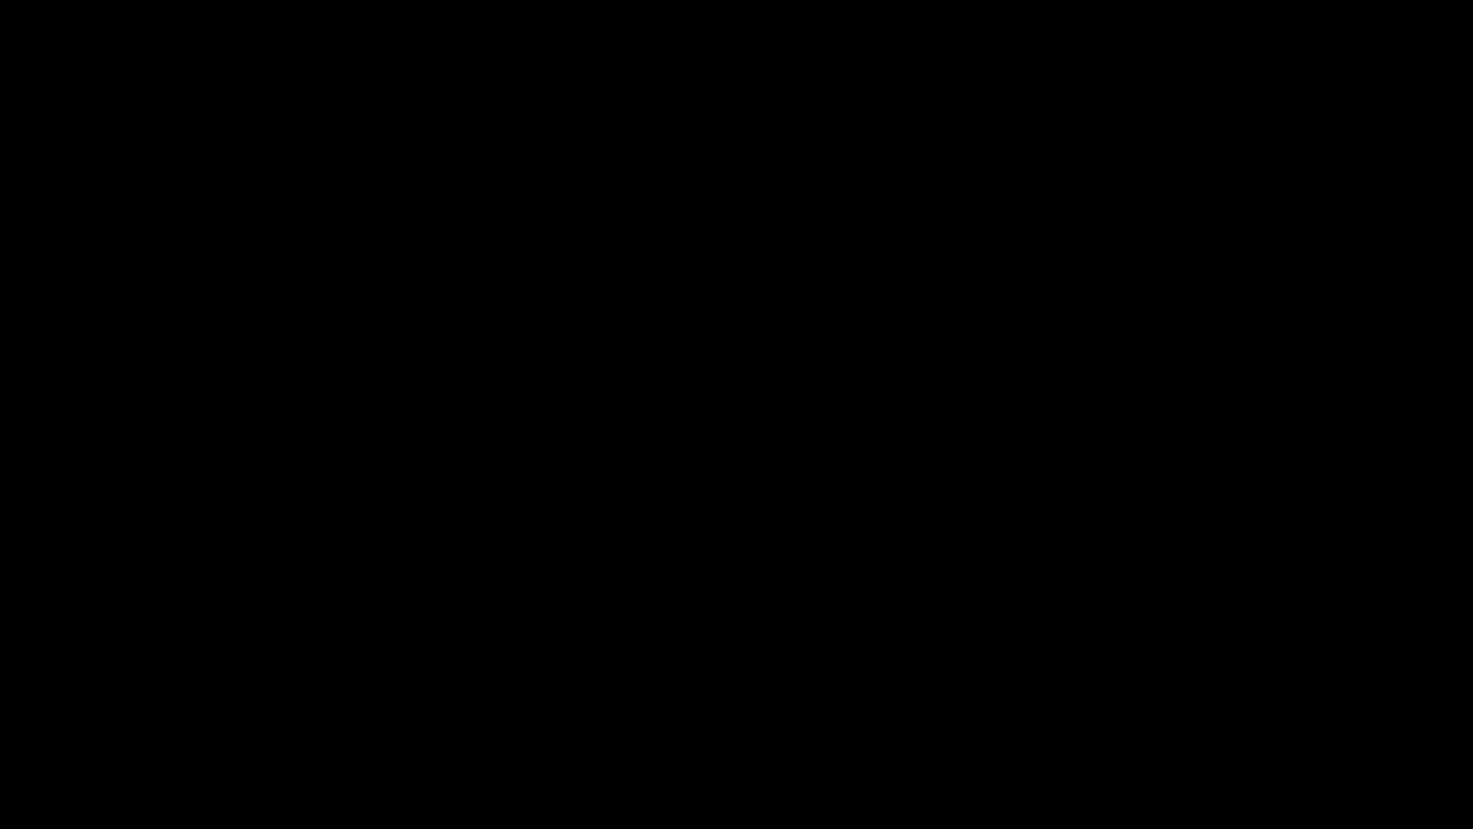
pyautogui.moveTo(309, 676); pyautogui.dragTo(786, 710)
pyautogui.hotkey('ctrl', 'd')
pyautogui.press('ctrl')
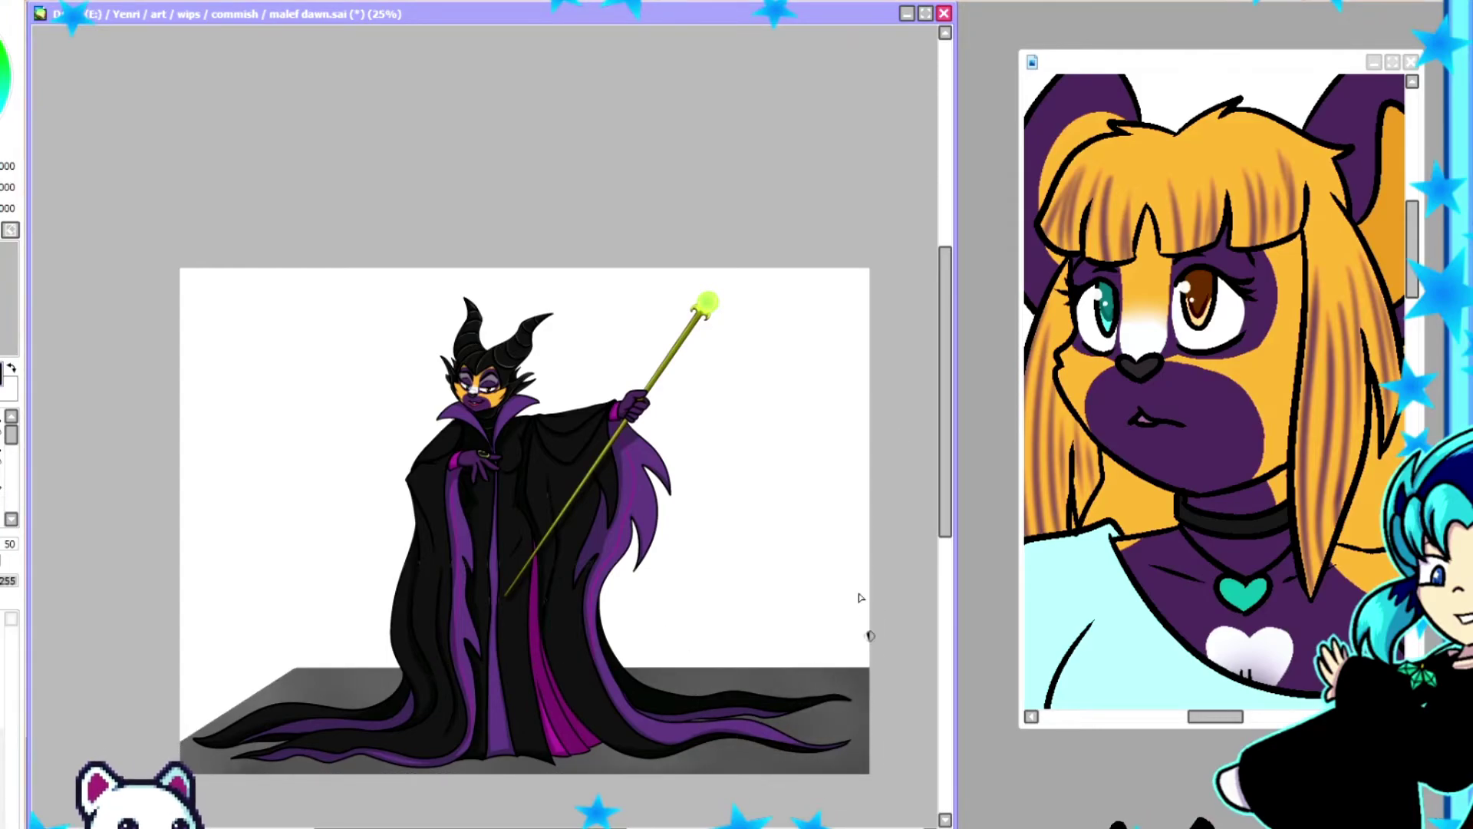
# Draw bare black trees with twisted branches and spreading roots along both side edges of the canvas.
pyautogui.moveTo(863, 272)
pyautogui.mouseDown()
pyautogui.moveTo(844, 449)
pyautogui.moveTo(881, 614)
pyautogui.mouseUp()
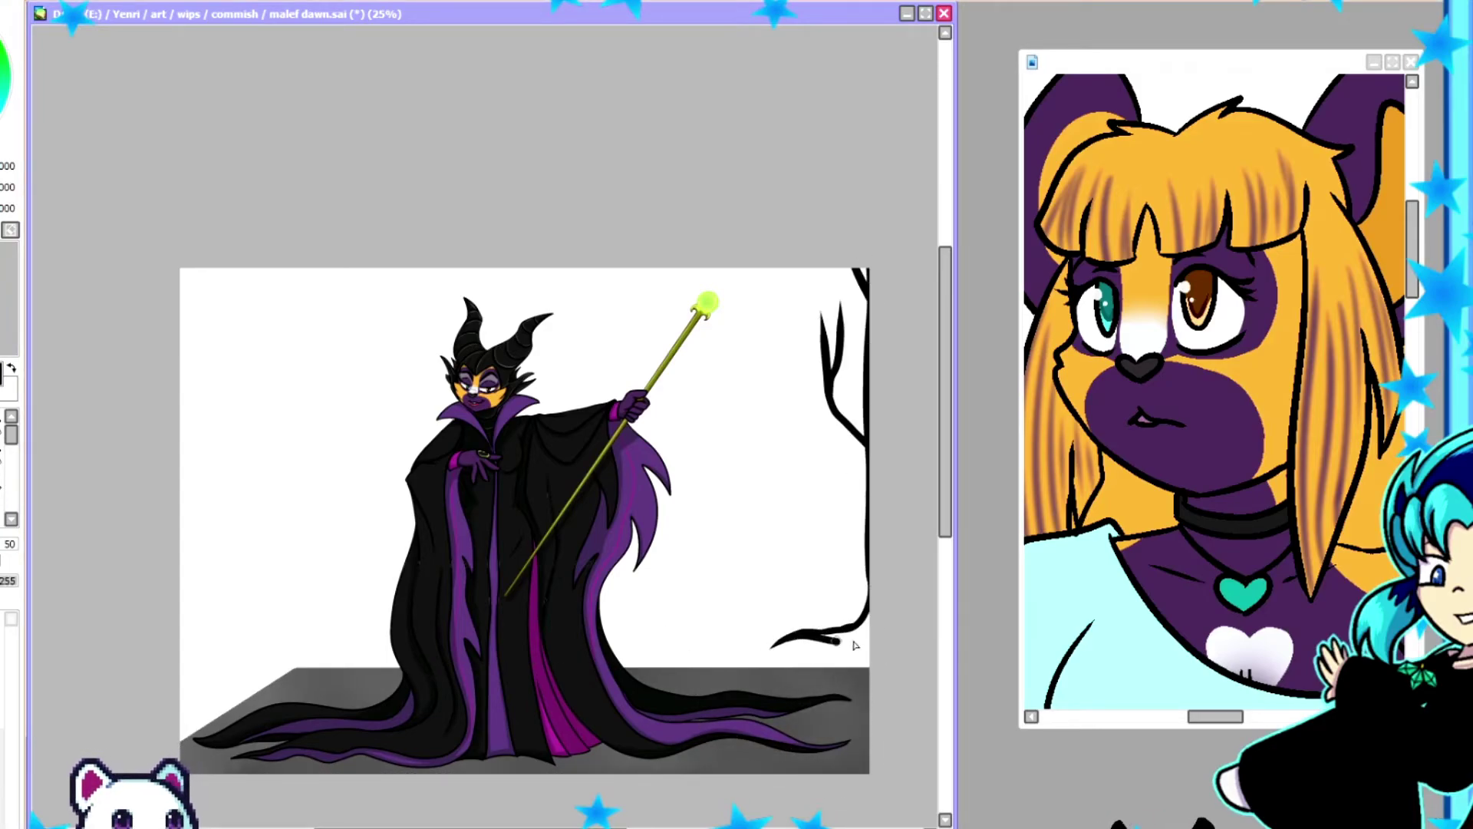
pyautogui.moveTo(785, 270); pyautogui.dragTo(865, 443)
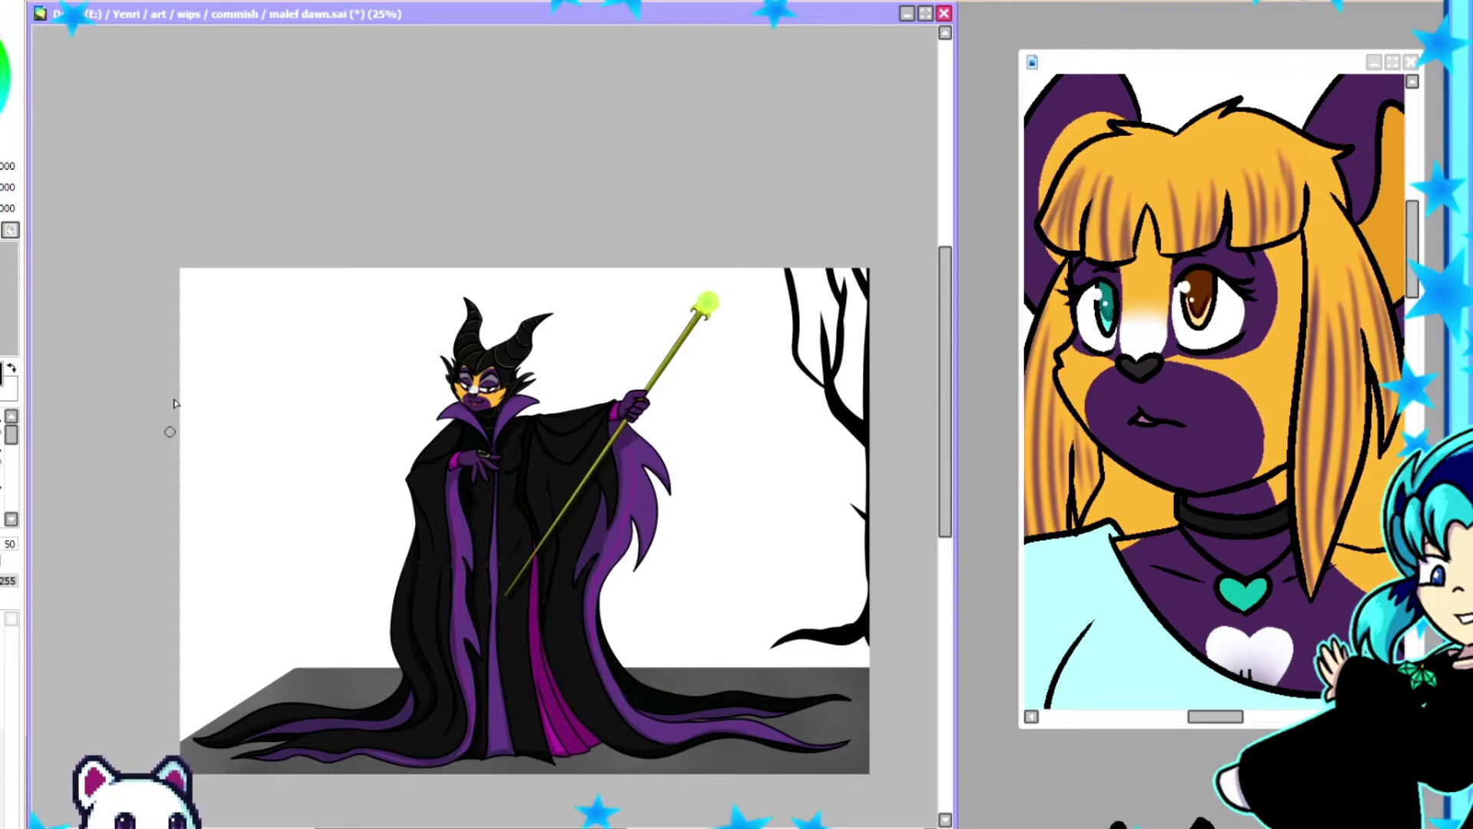
pyautogui.moveTo(230, 270); pyautogui.dragTo(231, 356)
pyautogui.moveTo(178, 415); pyautogui.dragTo(326, 654)
pyautogui.moveTo(223, 337); pyautogui.dragTo(188, 667)
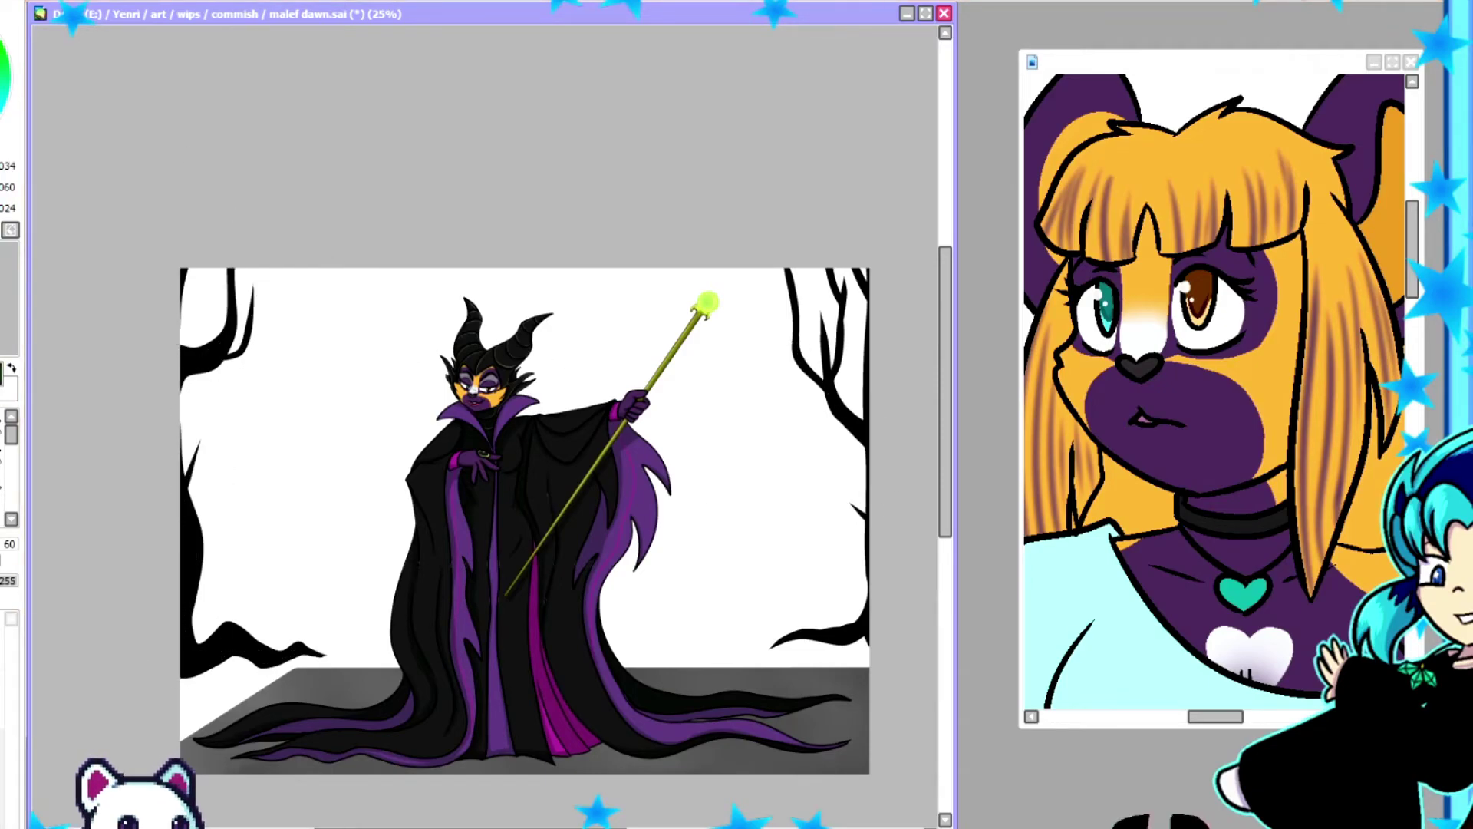
# Paint a rounded dark green hill behind the figure and texture it with vertical grass strokes.
pyautogui.moveTo(188, 506); pyautogui.dragTo(868, 456)
pyautogui.click(537, 575)
pyautogui.moveTo(215, 499)
pyautogui.mouseDown()
pyautogui.moveTo(227, 477)
pyautogui.moveTo(247, 559)
pyautogui.moveTo(307, 530)
pyautogui.mouseUp()
pyautogui.moveTo(393, 455)
pyautogui.mouseDown()
pyautogui.moveTo(822, 532)
pyautogui.moveTo(362, 595)
pyautogui.moveTo(218, 674)
pyautogui.moveTo(384, 576)
pyautogui.moveTo(750, 592)
pyautogui.moveTo(793, 496)
pyautogui.moveTo(798, 599)
pyautogui.mouseUp()
pyautogui.hotkey('ctrl', 'd')
pyautogui.keyDown('alt'); pyautogui.click(199, 497); pyautogui.keyUp('alt')
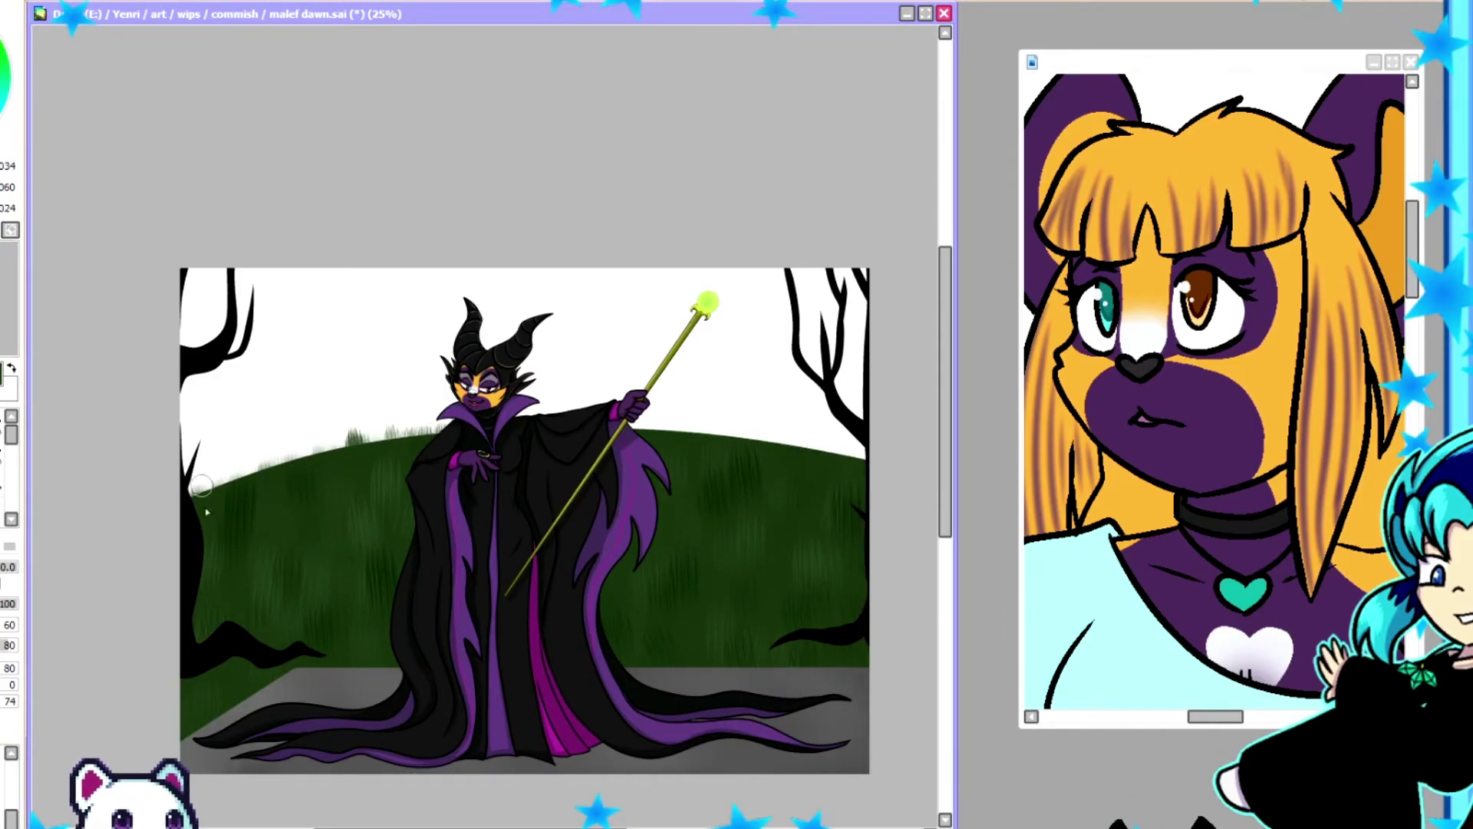
# Fill black thicket silhouettes behind the hill and paint a dark blue night sky fading to purple at the horizon.
pyautogui.press('Tab')
pyautogui.press('n')
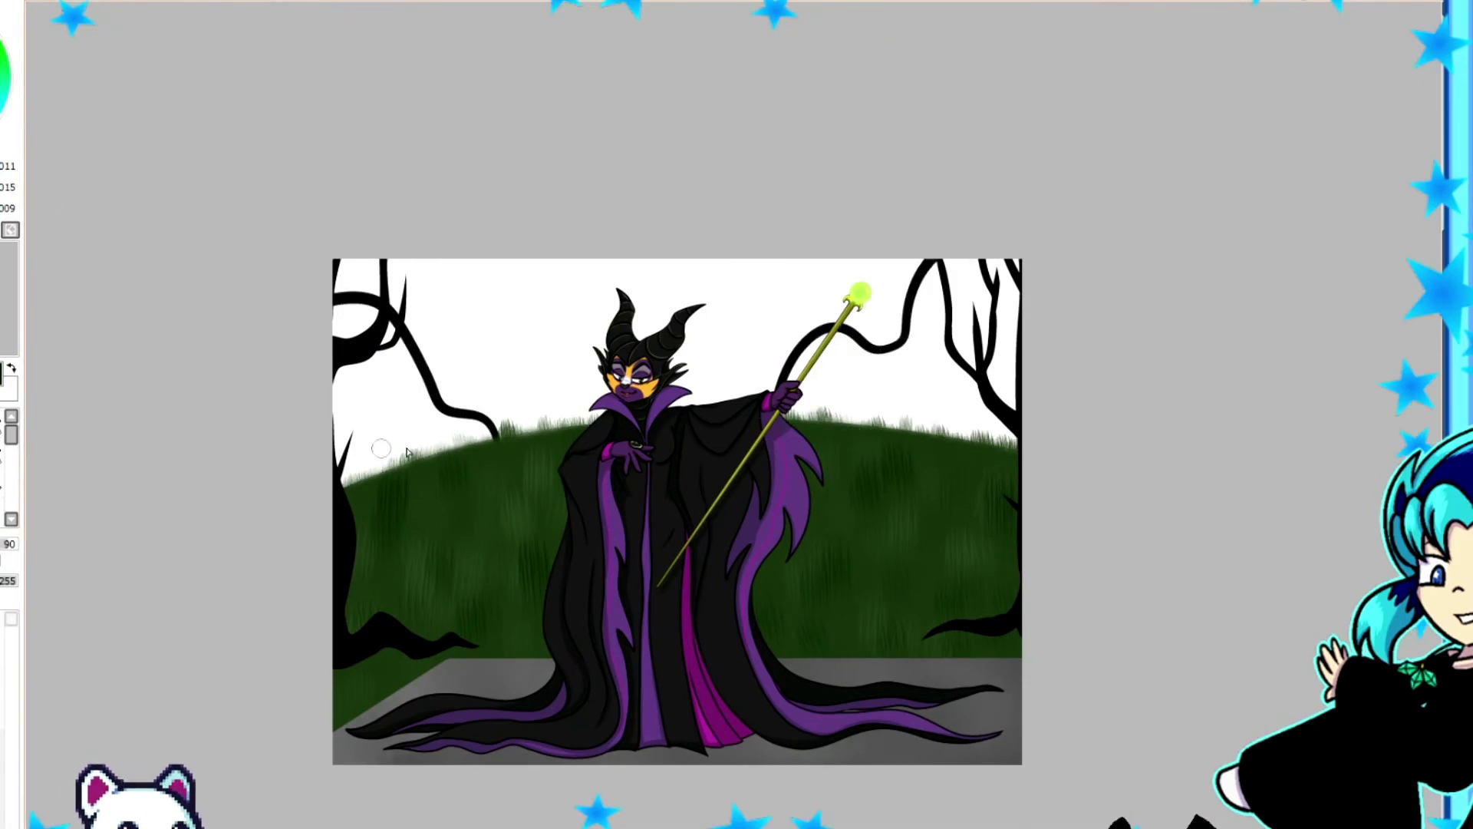
pyautogui.click(971, 389)
pyautogui.moveTo(476, 407)
pyautogui.mouseDown()
pyautogui.moveTo(805, 353)
pyautogui.moveTo(467, 220)
pyautogui.moveTo(883, 230)
pyautogui.moveTo(537, 384)
pyautogui.mouseUp()
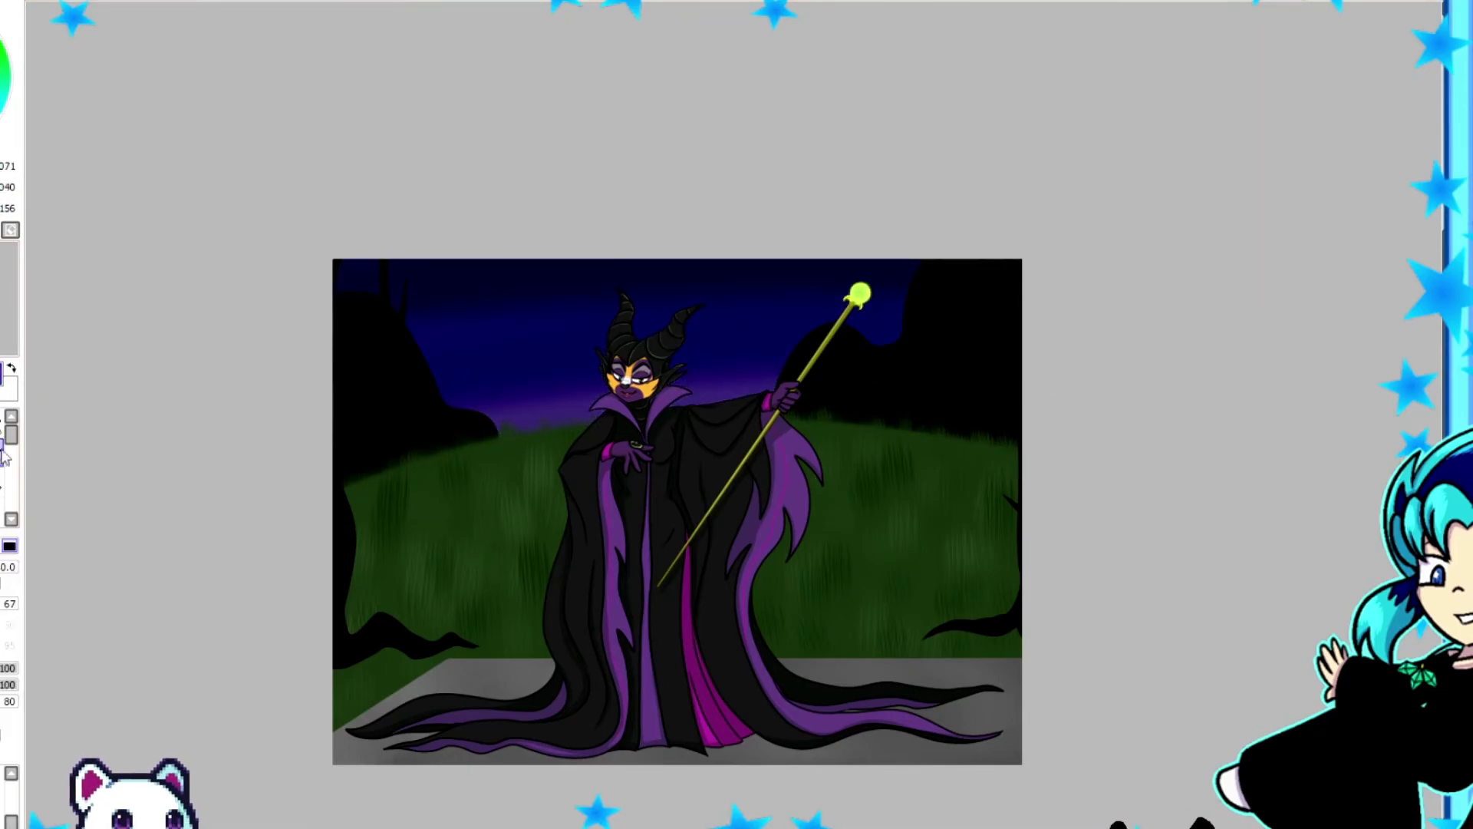
# Paint grass in the hill's dark green over the stone floor's edges and around the tree roots.
pyautogui.press('b')
pyautogui.keyDown('alt'); pyautogui.click(477, 609); pyautogui.keyUp('alt')
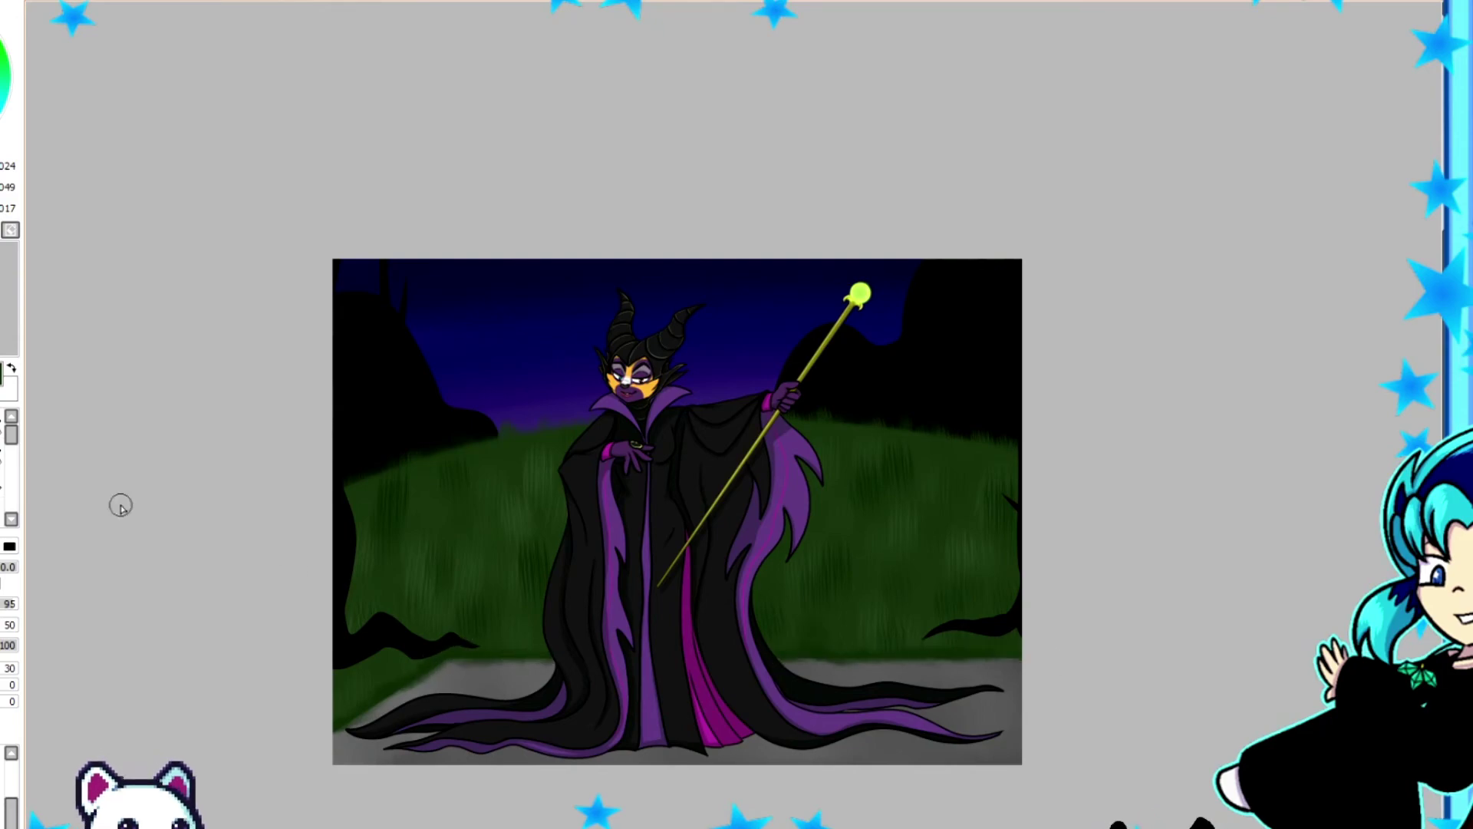
pyautogui.press('v')
pyautogui.press('e')
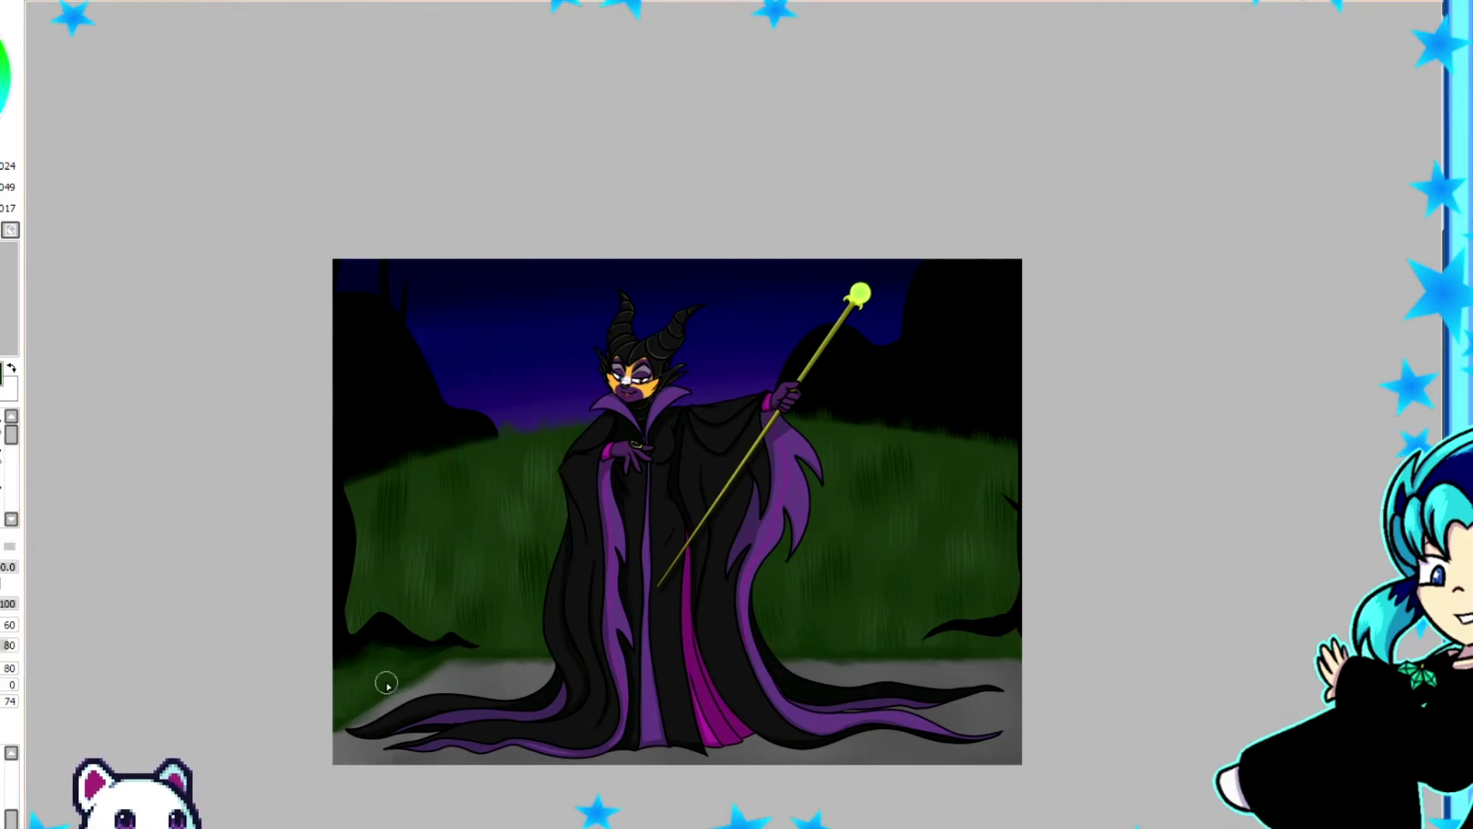
# Add faint dark blue highlights to the black tree trunks and branches.
pyautogui.press('ctrl')
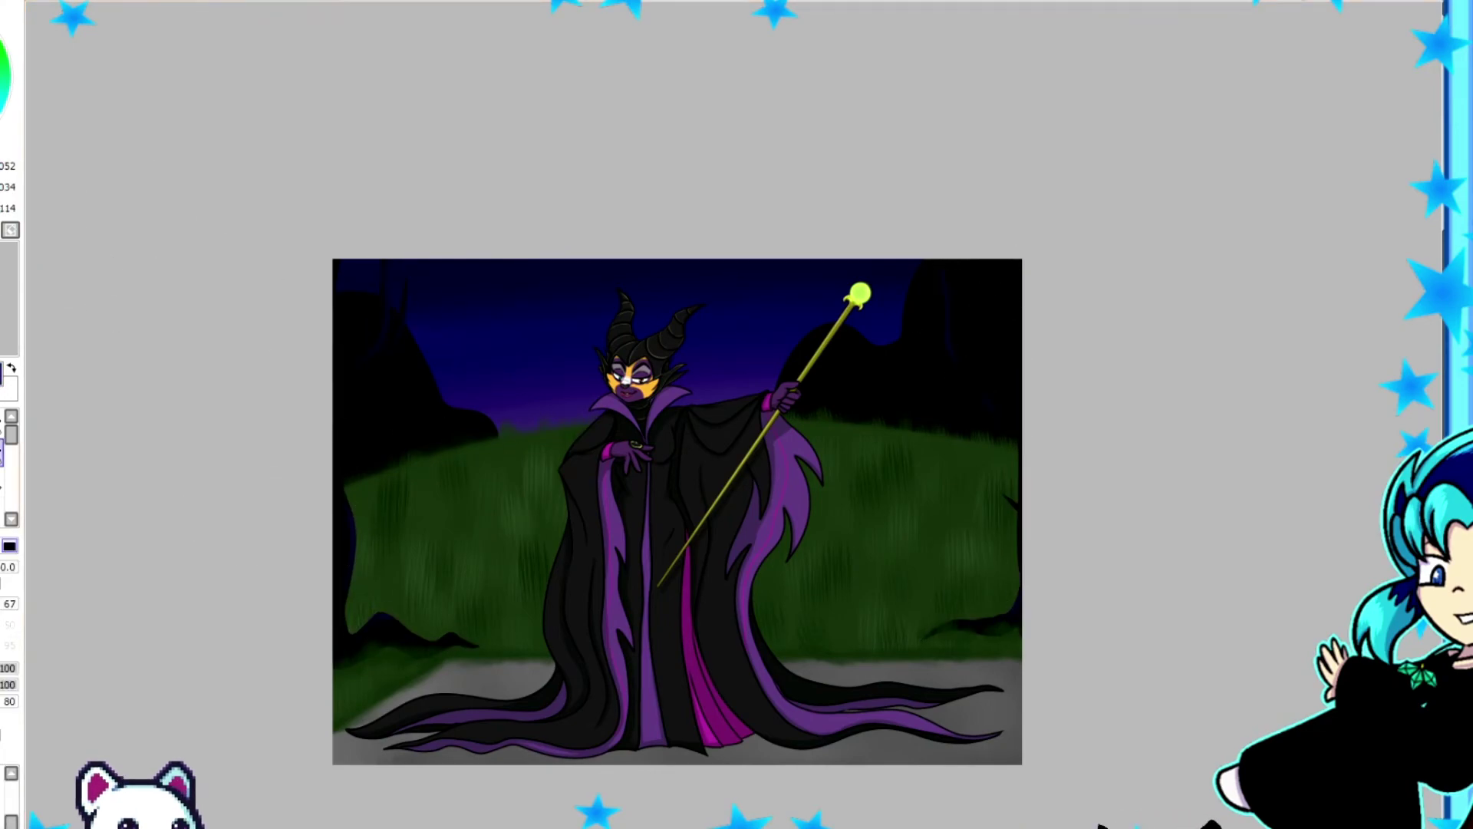
pyautogui.press('b')
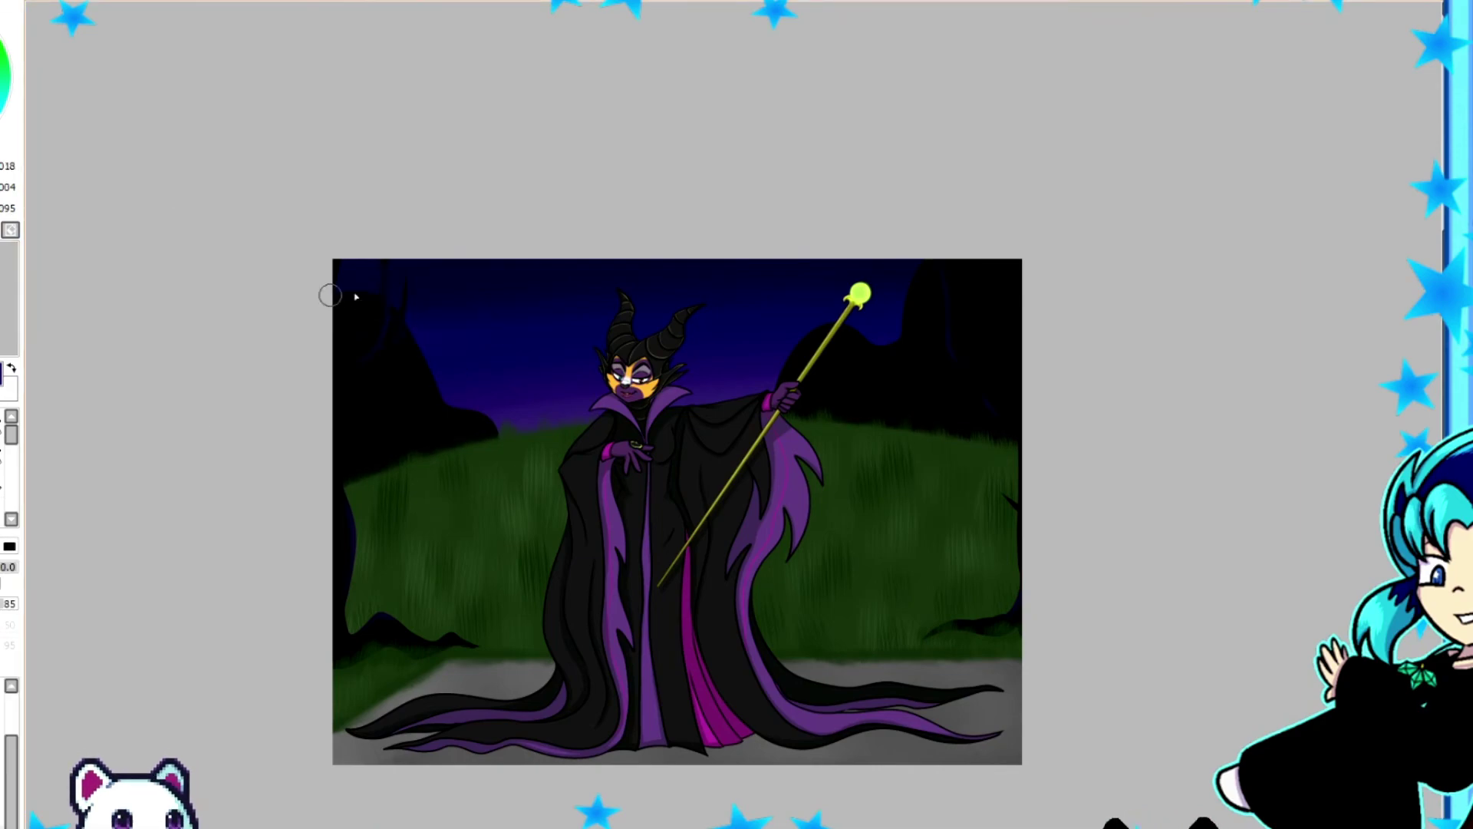
pyautogui.press('e')
# Paint a soft yellow-green glow around the staff's orb and cast its light onto the horns, collar, sleeve, hand and cape.
pyautogui.press('alt')
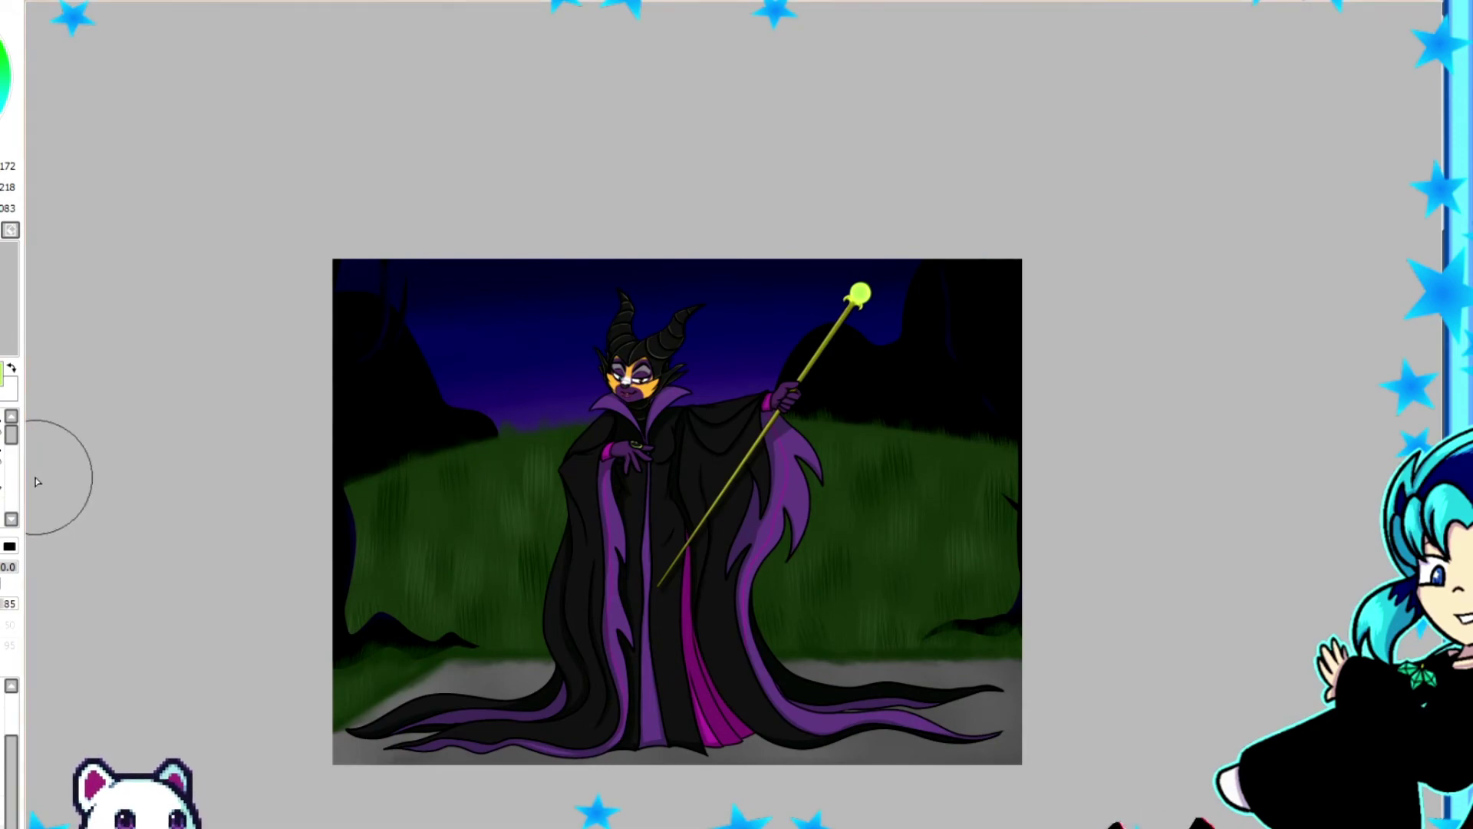
pyautogui.moveTo(881, 280)
pyautogui.mouseDown()
pyautogui.moveTo(914, 280)
pyautogui.moveTo(842, 237)
pyautogui.mouseUp()
pyautogui.hotkey('ctrl', 'z')
pyautogui.moveTo(860, 291); pyautogui.dragTo(862, 302)
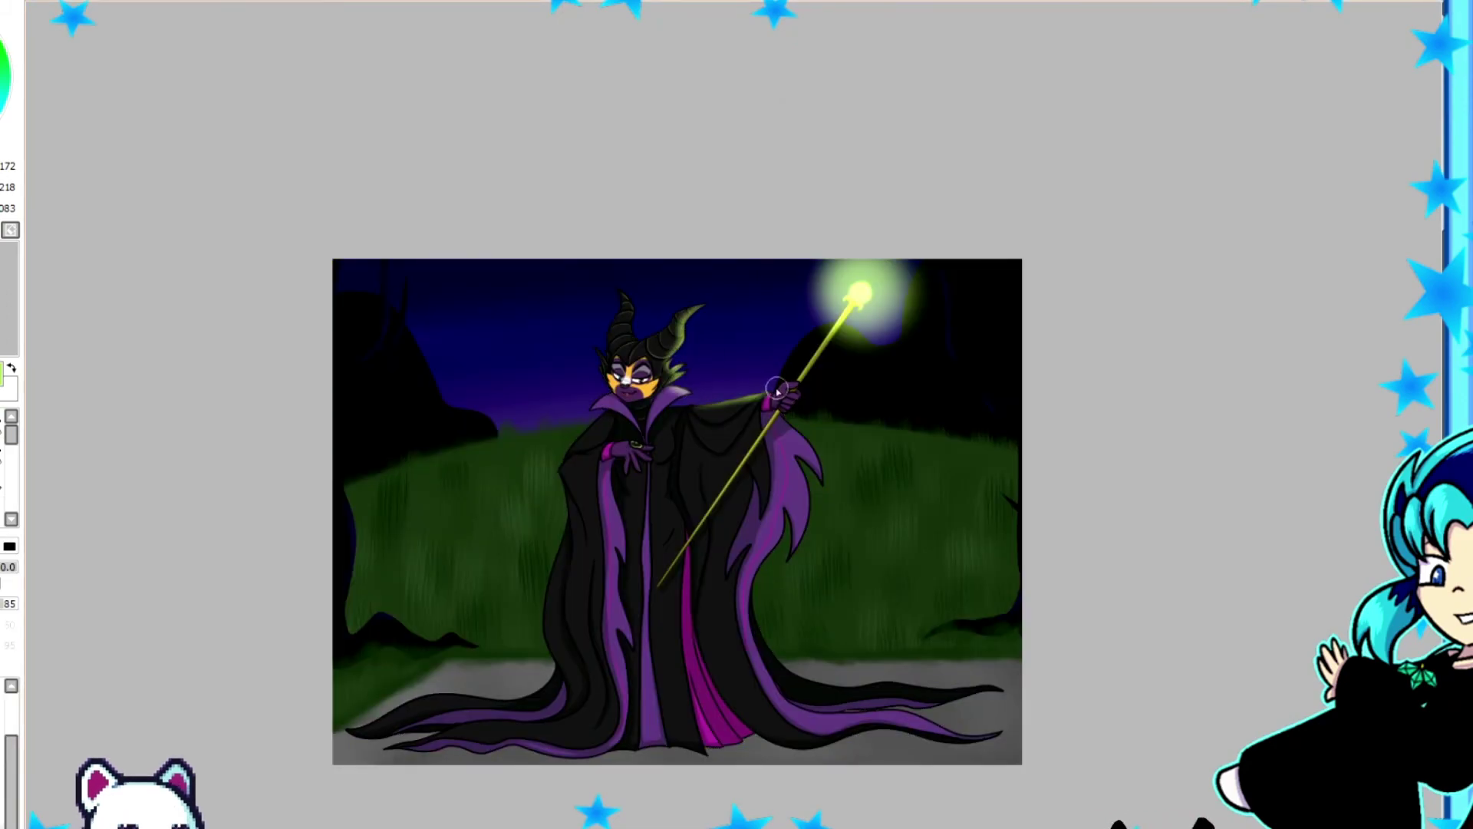
pyautogui.press('b')
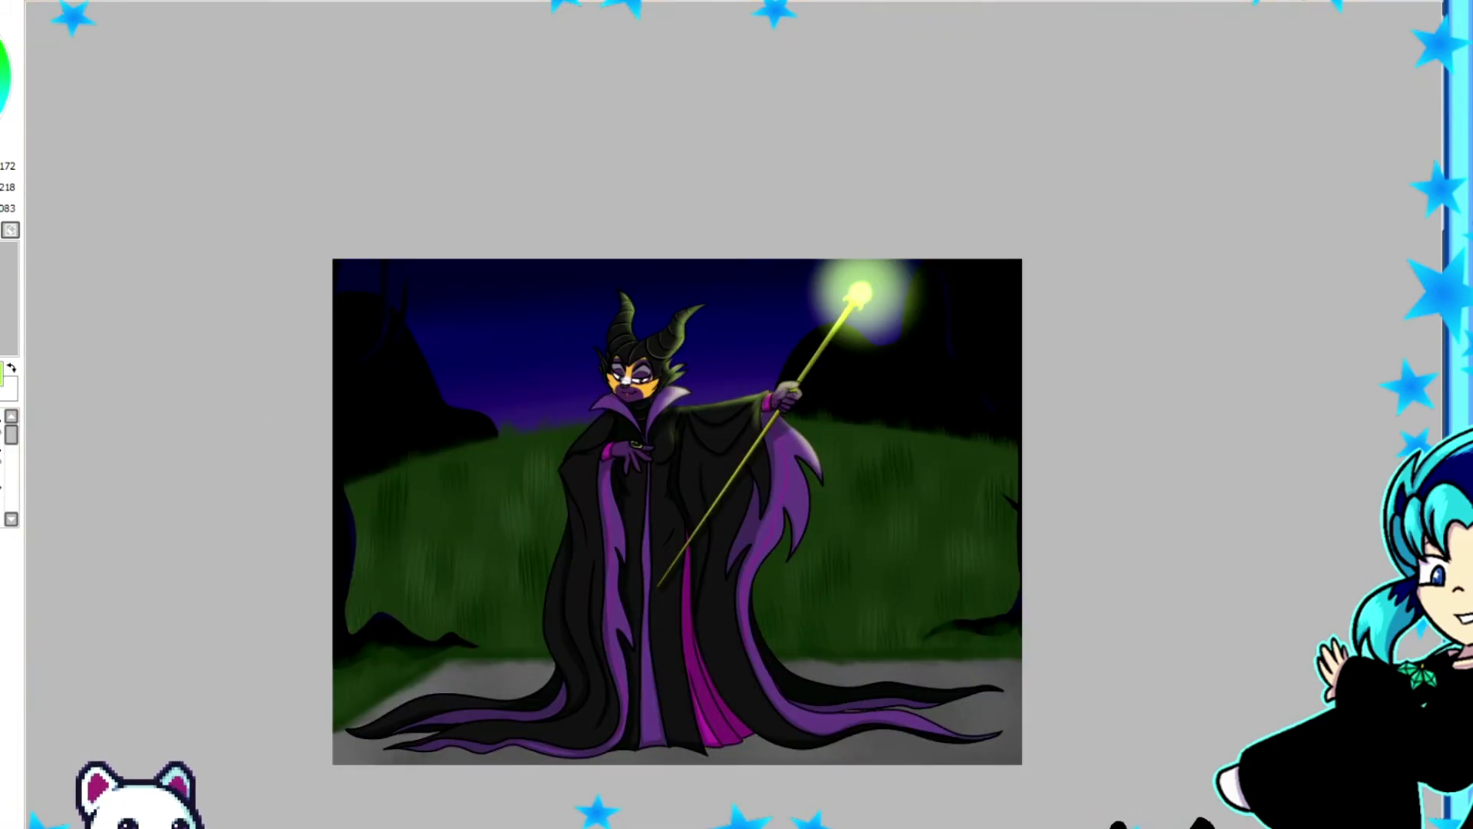
pyautogui.scroll(2, 813, 353)
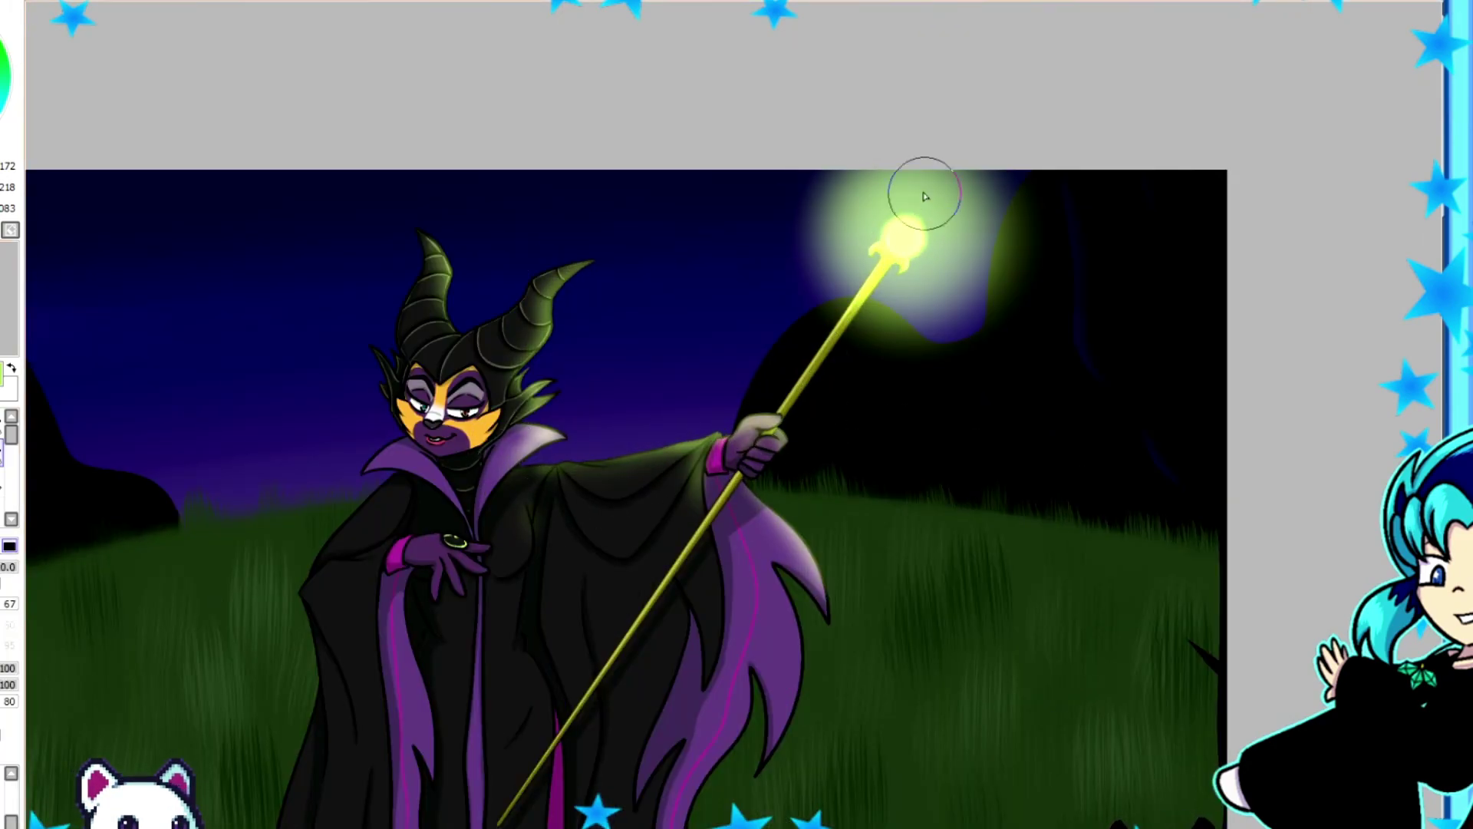